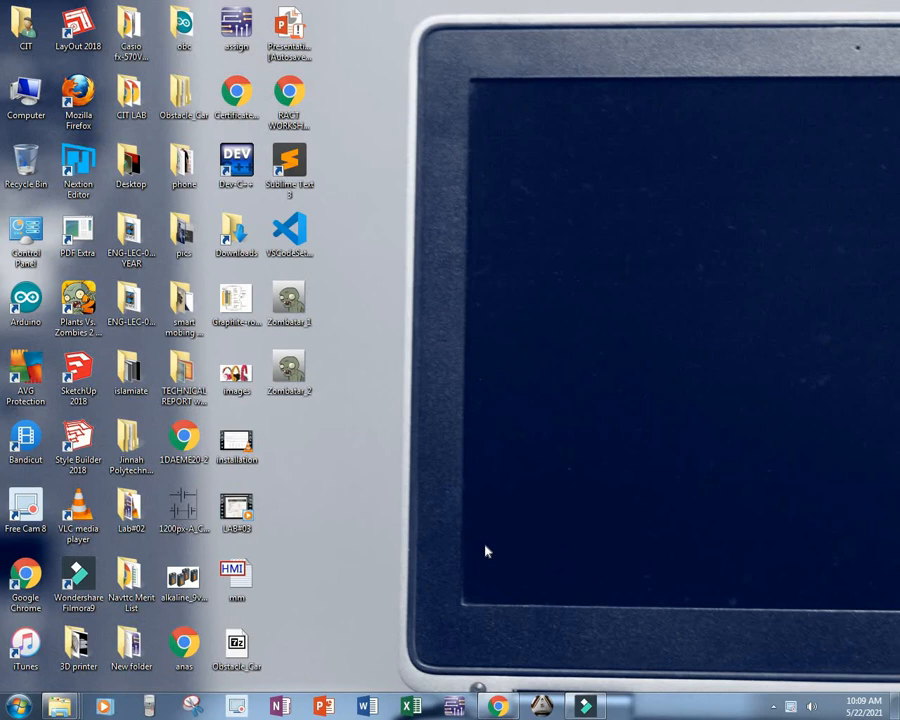
Step: Look through Lab Session No.07 on Exclusive OR gates in DLD.pdf, including the X-OR gate circuit and truth table
{"action": "left_click", "coordinate": [454, 706]}
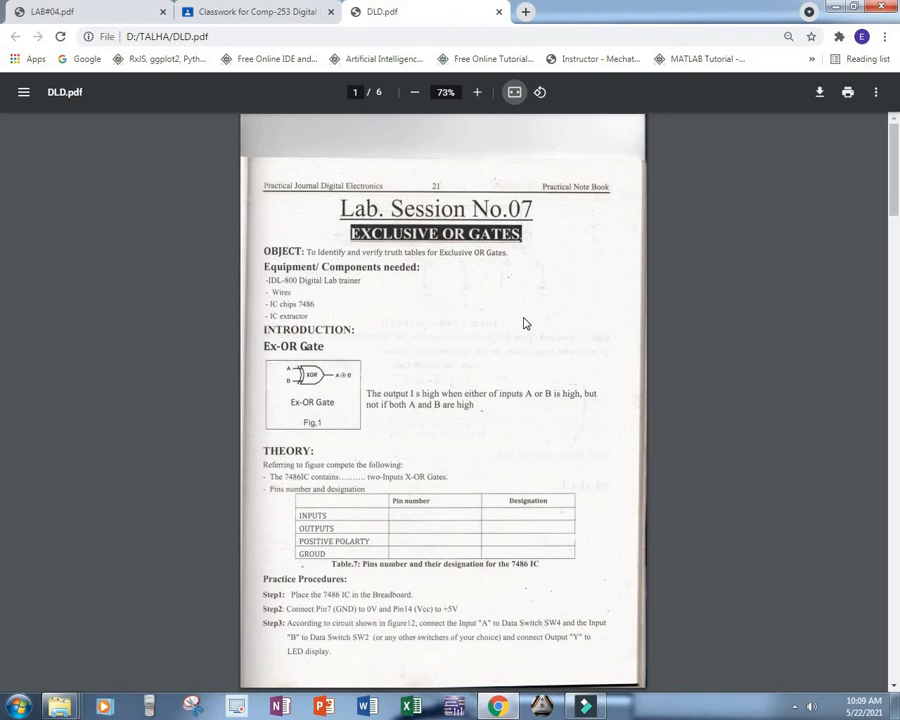
{"action": "scroll", "coordinate": [524, 323], "scroll_direction": "down", "scroll_amount": 3}
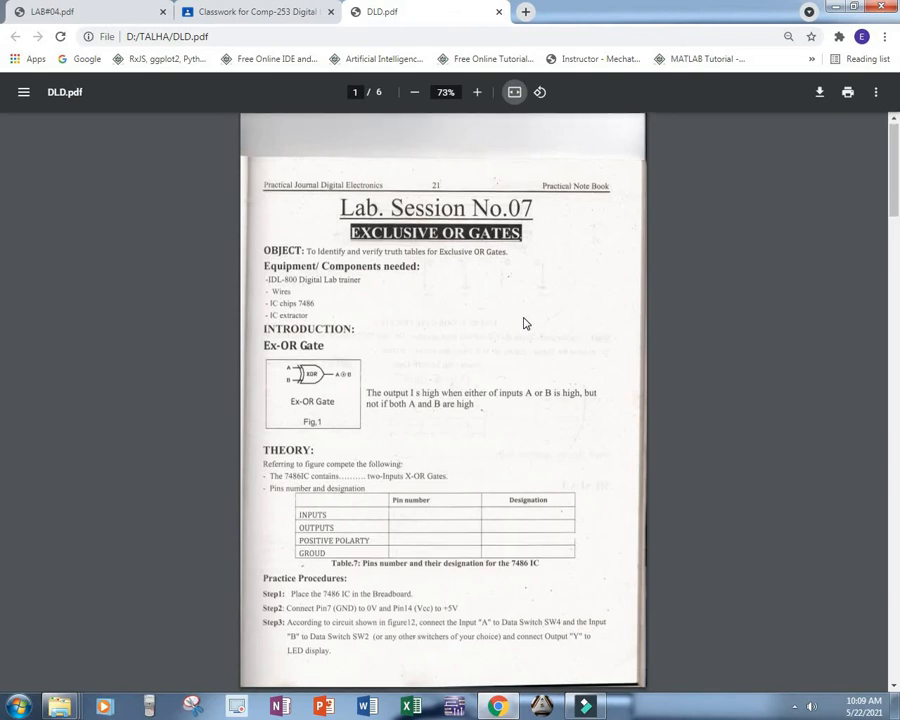
{"action": "scroll", "coordinate": [524, 323], "scroll_direction": "down", "scroll_amount": 8}
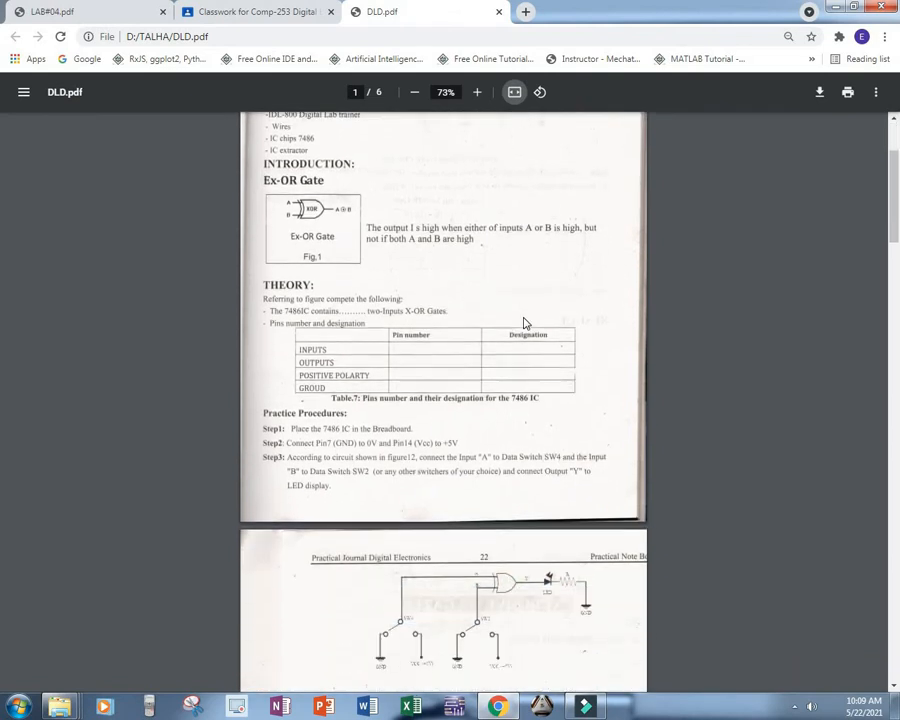
{"action": "scroll", "coordinate": [524, 323], "scroll_direction": "down", "scroll_amount": 7}
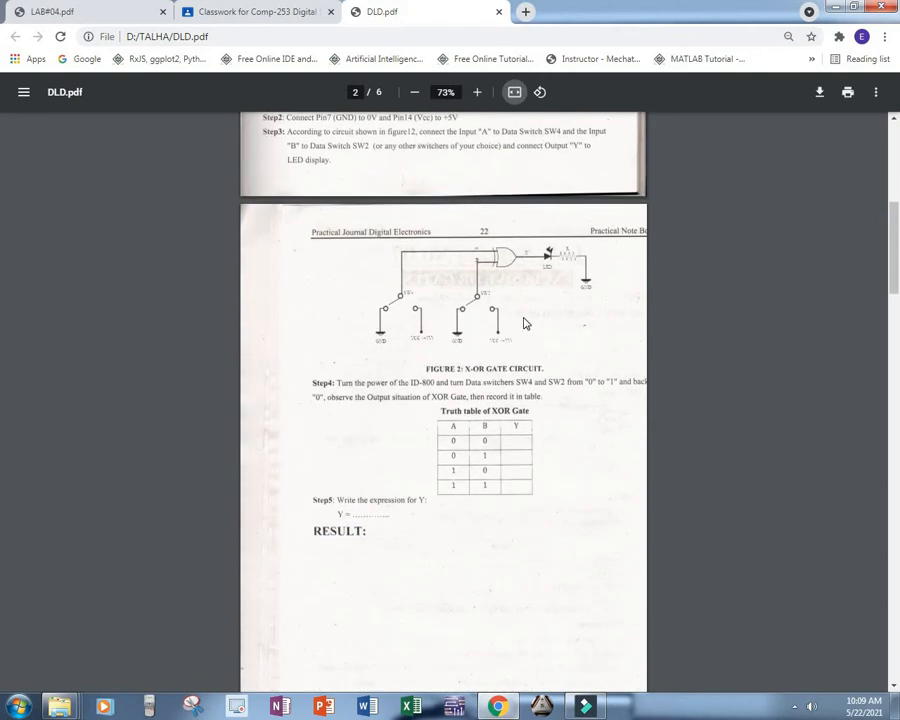
{"action": "scroll", "coordinate": [524, 323], "scroll_direction": "down", "scroll_amount": 7}
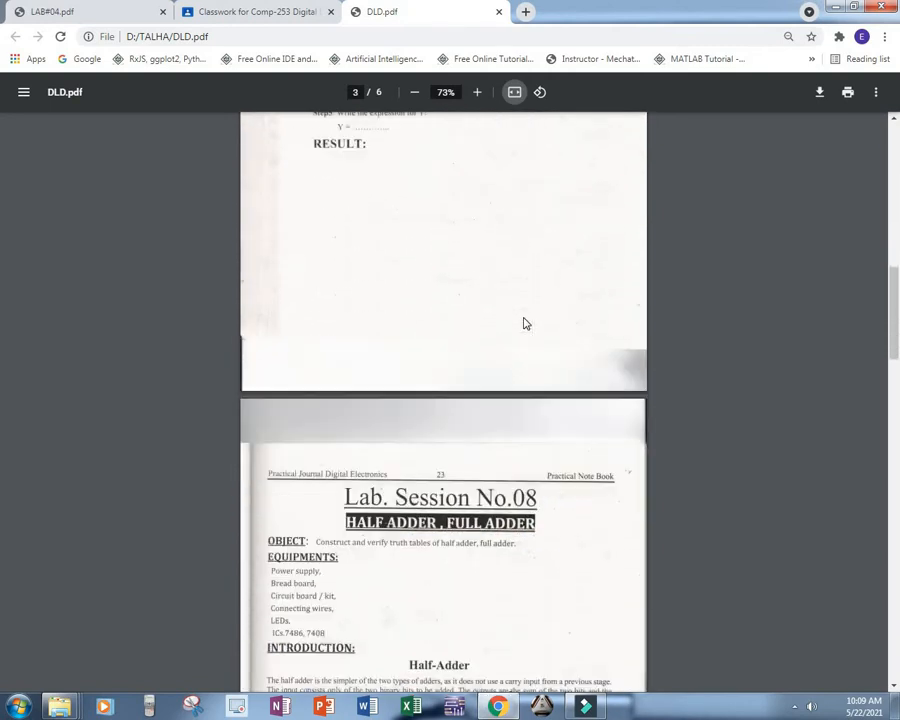
{"action": "scroll", "coordinate": [524, 323], "scroll_direction": "down", "scroll_amount": 2}
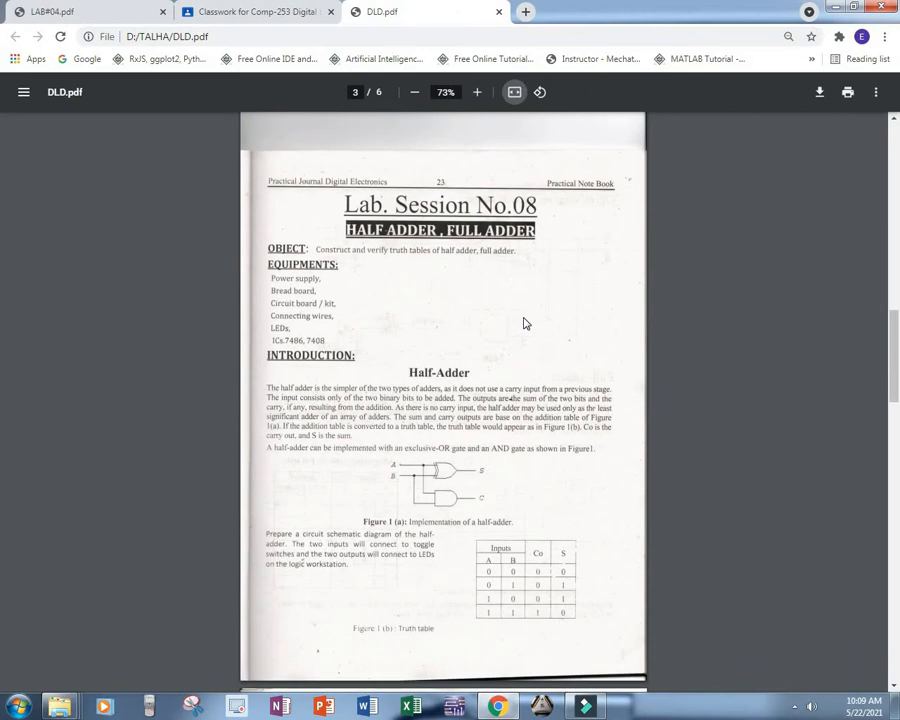
{"action": "scroll", "coordinate": [524, 323], "scroll_direction": "up", "scroll_amount": 20}
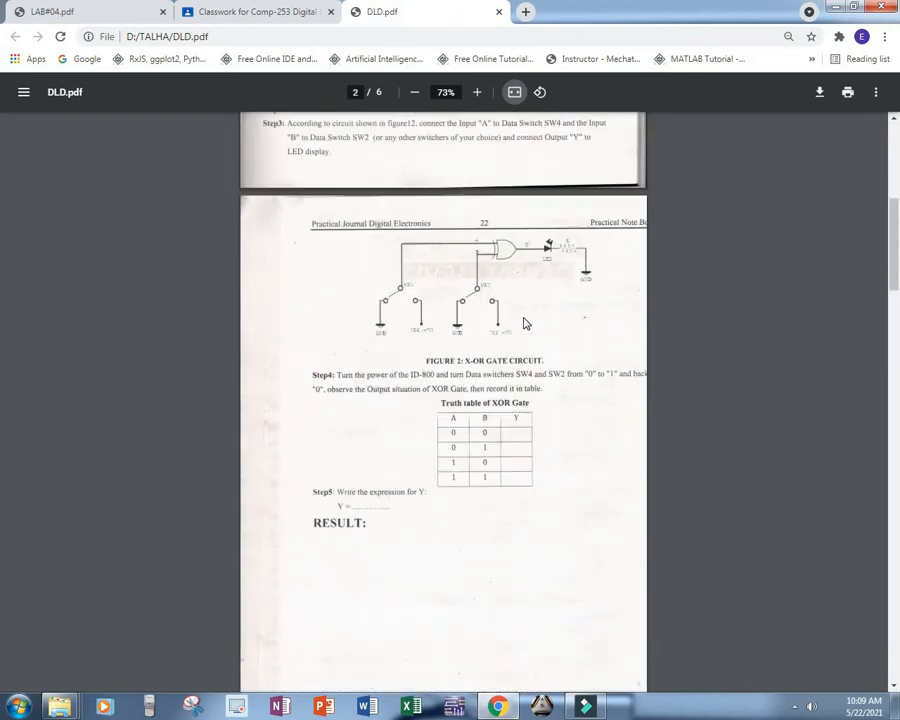
{"action": "scroll", "coordinate": [524, 323], "scroll_direction": "up", "scroll_amount": 4}
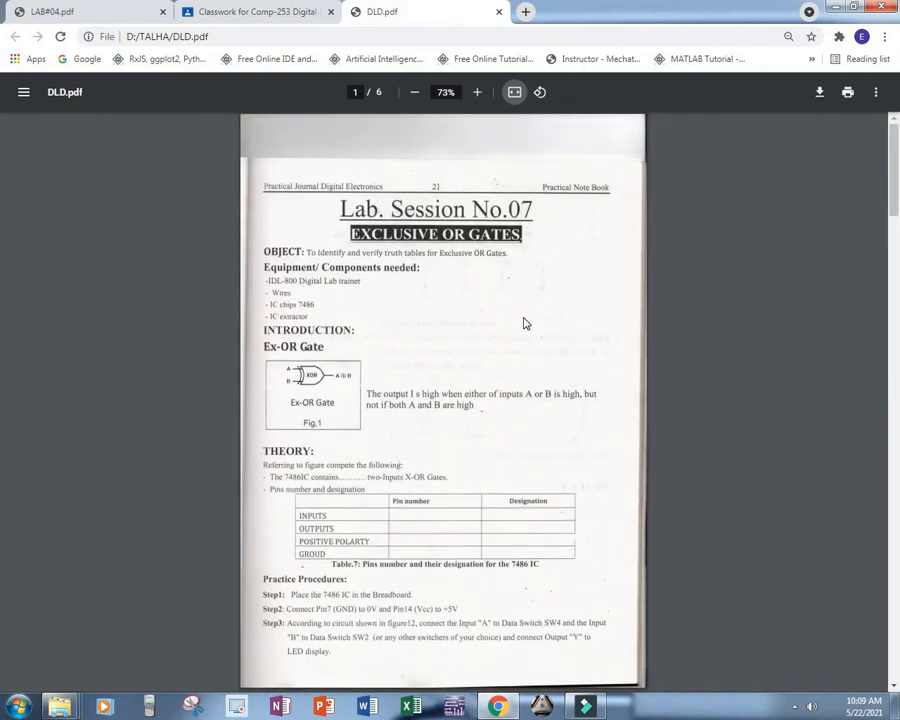
{"action": "scroll", "coordinate": [524, 323], "scroll_direction": "down", "scroll_amount": 13}
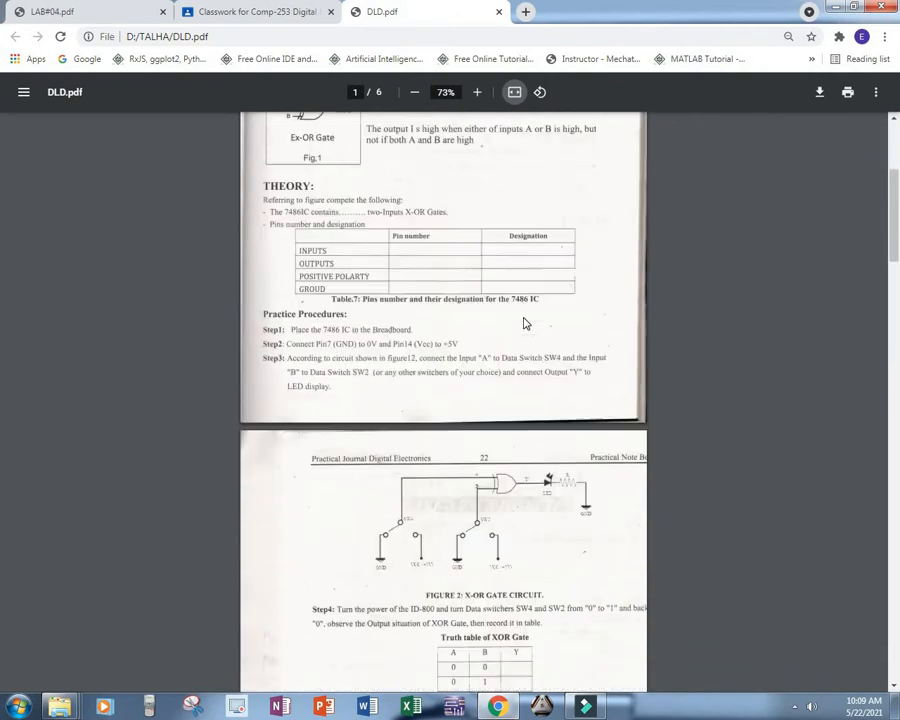
Step: Examine Lab Session No.08 in DLD.pdf, covering the half-adder and full-adder circuit diagrams, truth tables and questions
{"action": "scroll", "coordinate": [524, 323], "scroll_direction": "down", "scroll_amount": 9}
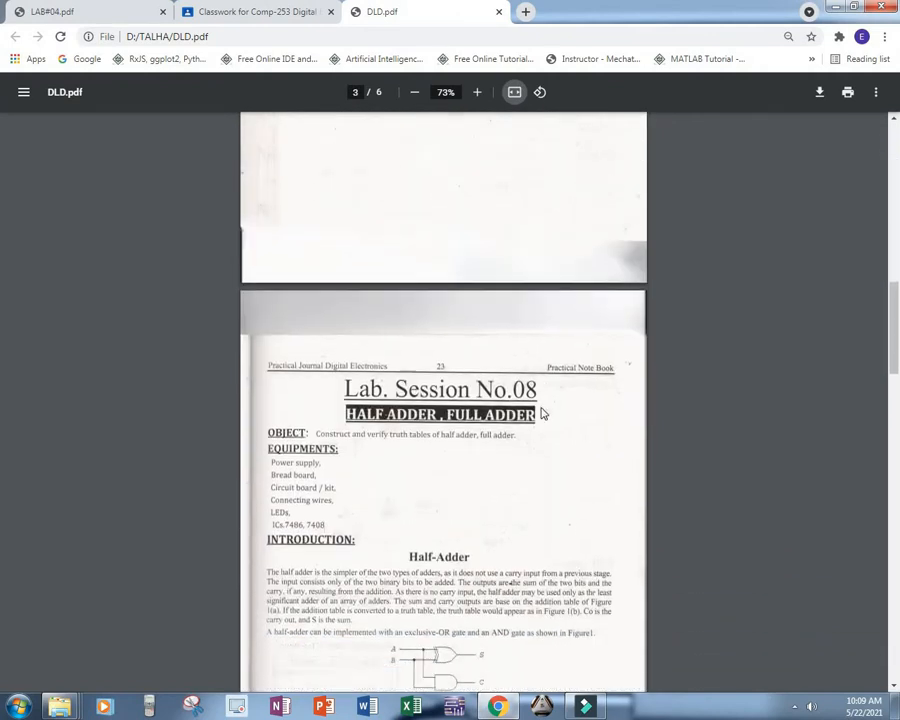
{"action": "scroll", "coordinate": [491, 439], "scroll_direction": "down", "scroll_amount": 5}
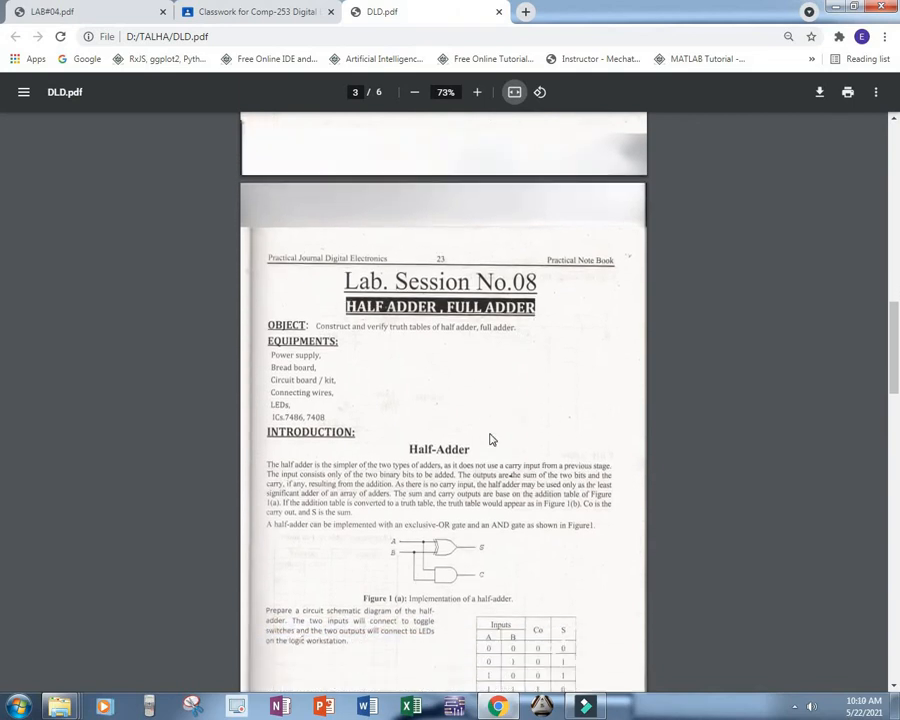
{"action": "scroll", "coordinate": [491, 439], "scroll_direction": "down", "scroll_amount": 4}
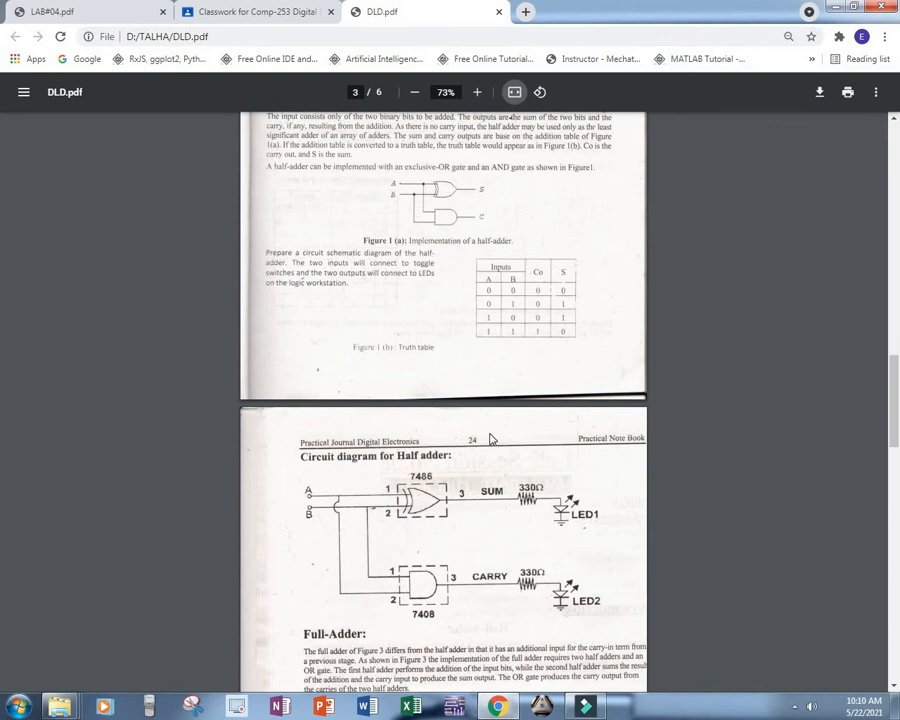
{"action": "scroll", "coordinate": [491, 439], "scroll_direction": "down", "scroll_amount": 10}
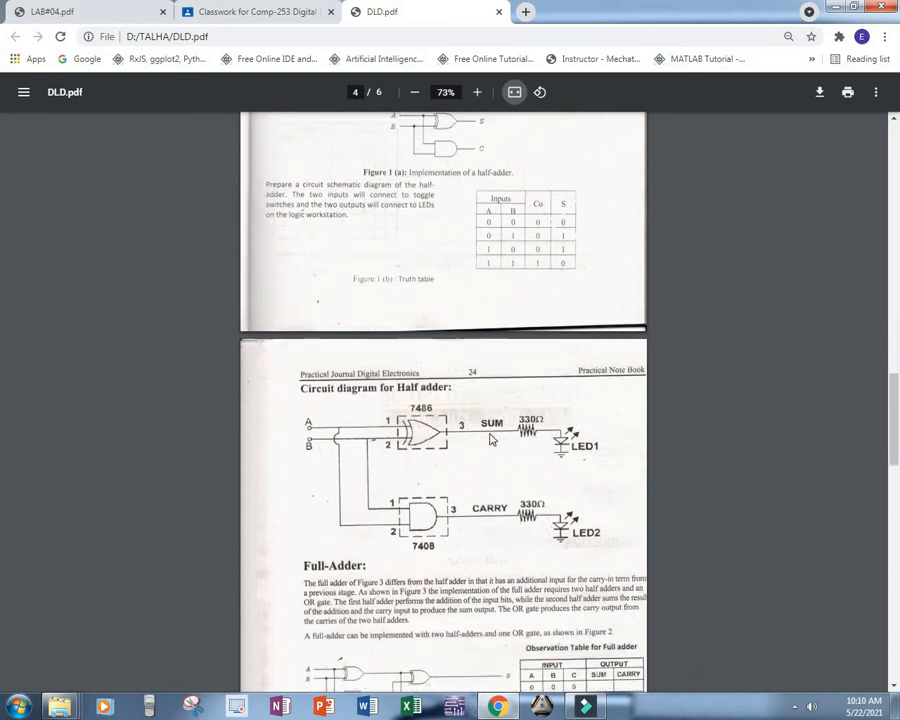
{"action": "scroll", "coordinate": [491, 439], "scroll_direction": "down", "scroll_amount": 3}
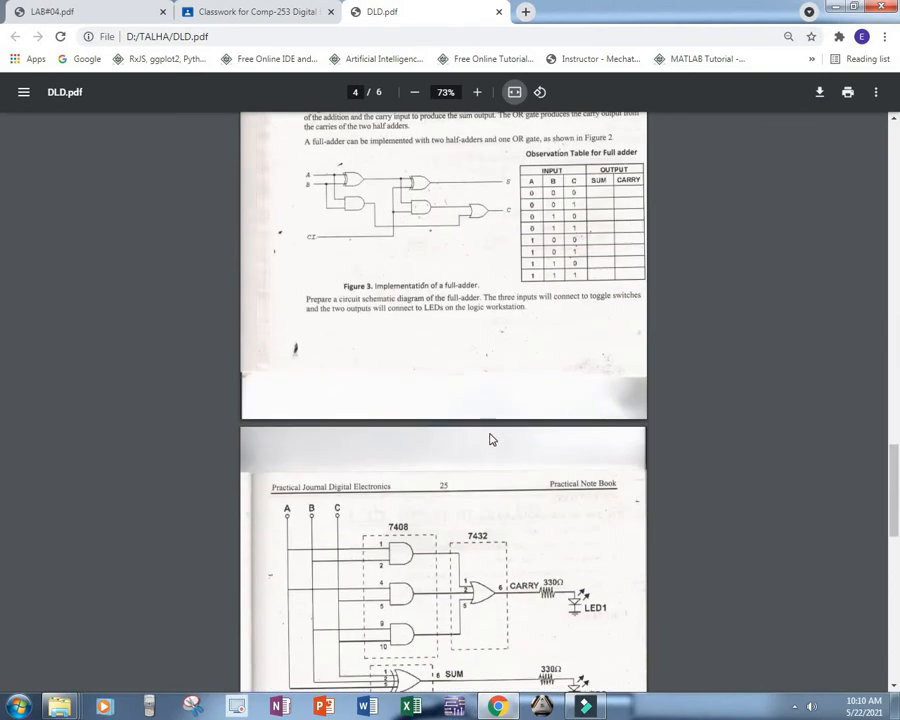
{"action": "scroll", "coordinate": [491, 439], "scroll_direction": "down", "scroll_amount": 3}
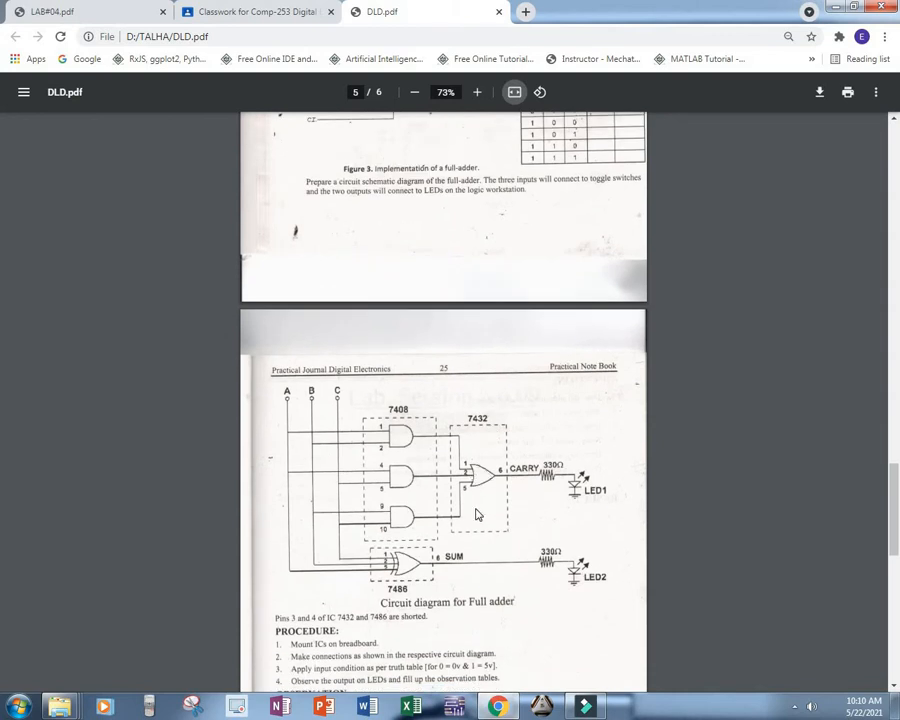
{"action": "scroll", "coordinate": [477, 515], "scroll_direction": "down", "scroll_amount": 13}
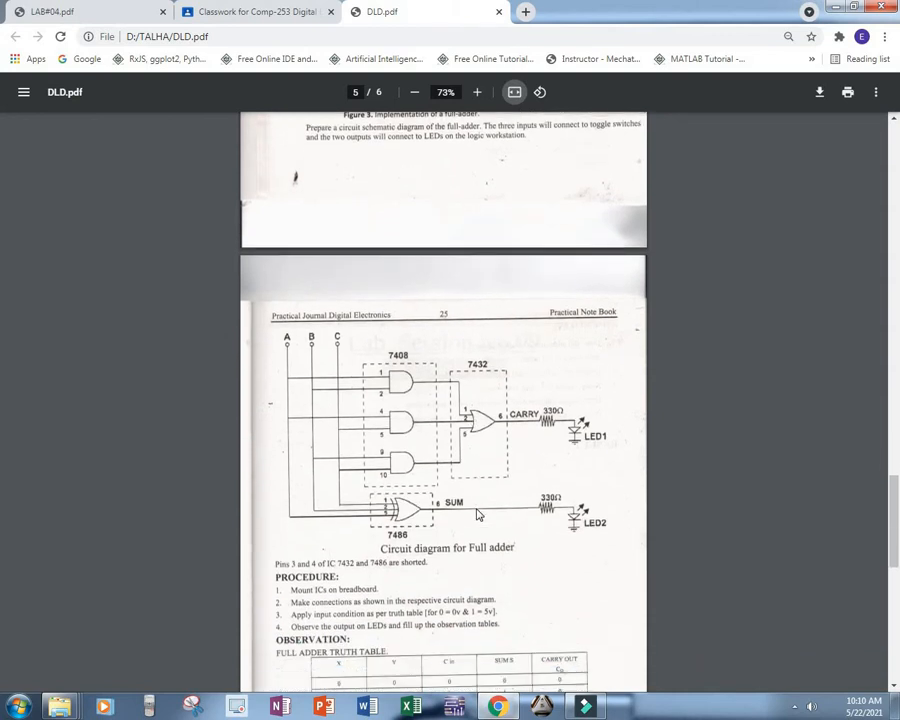
{"action": "scroll", "coordinate": [477, 515], "scroll_direction": "down", "scroll_amount": 7}
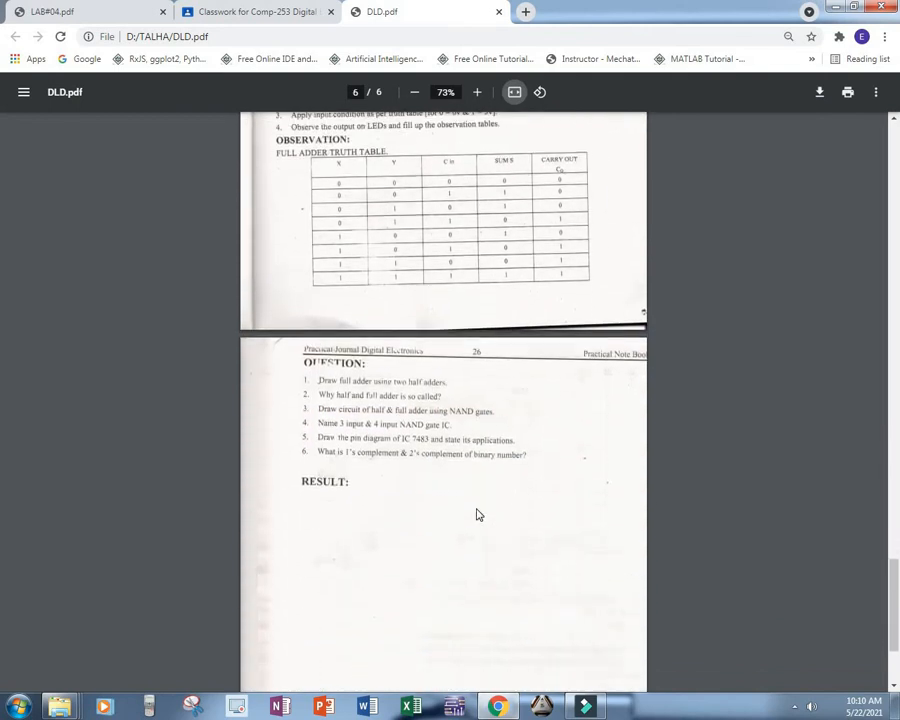
Step: Look back over the lab manual to its first page, and launch NI Multisim 11.0
{"action": "scroll", "coordinate": [477, 515], "scroll_direction": "up", "scroll_amount": 19}
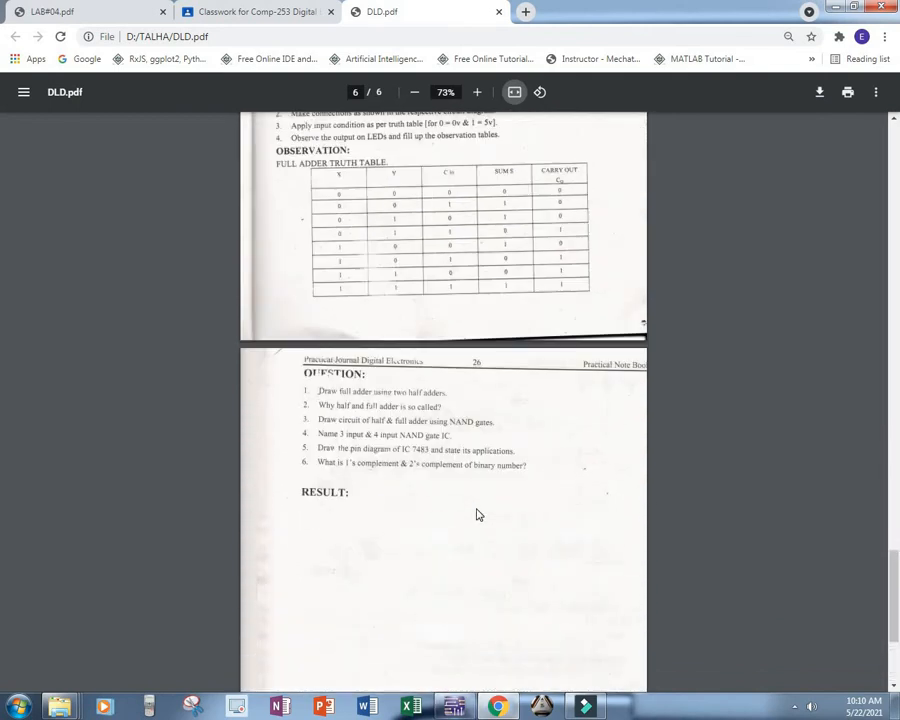
{"action": "scroll", "coordinate": [477, 515], "scroll_direction": "up", "scroll_amount": 13}
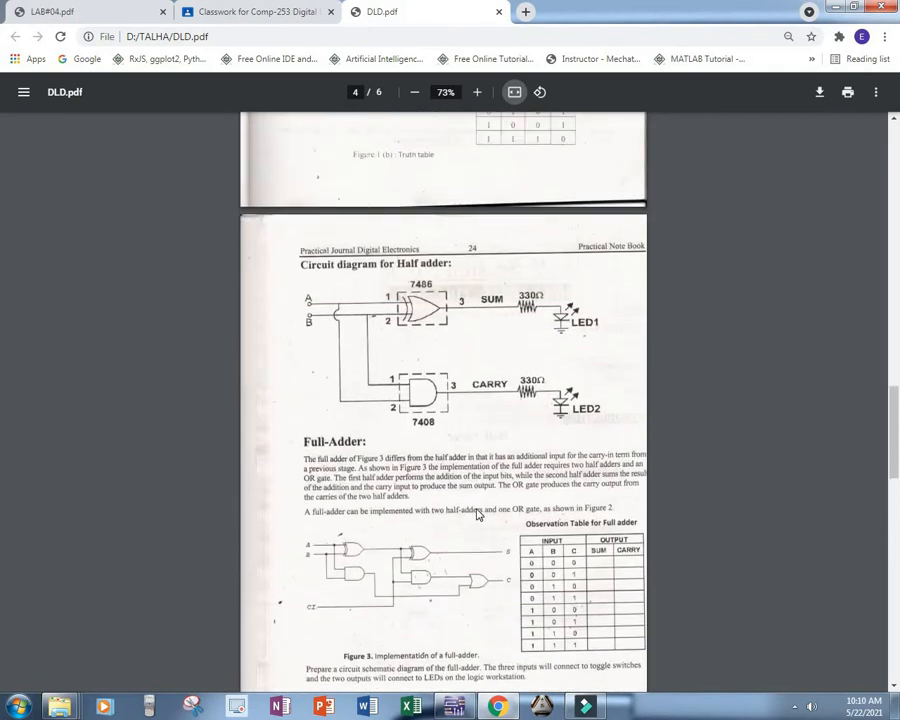
{"action": "scroll", "coordinate": [474, 514], "scroll_direction": "up", "scroll_amount": 5}
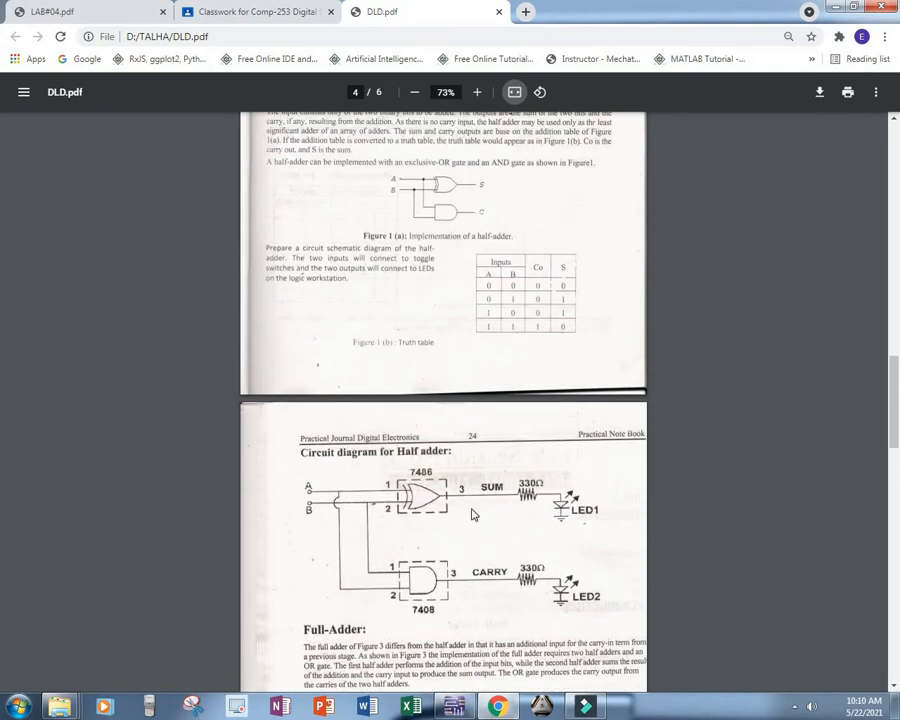
{"action": "scroll", "coordinate": [474, 514], "scroll_direction": "up", "scroll_amount": 5}
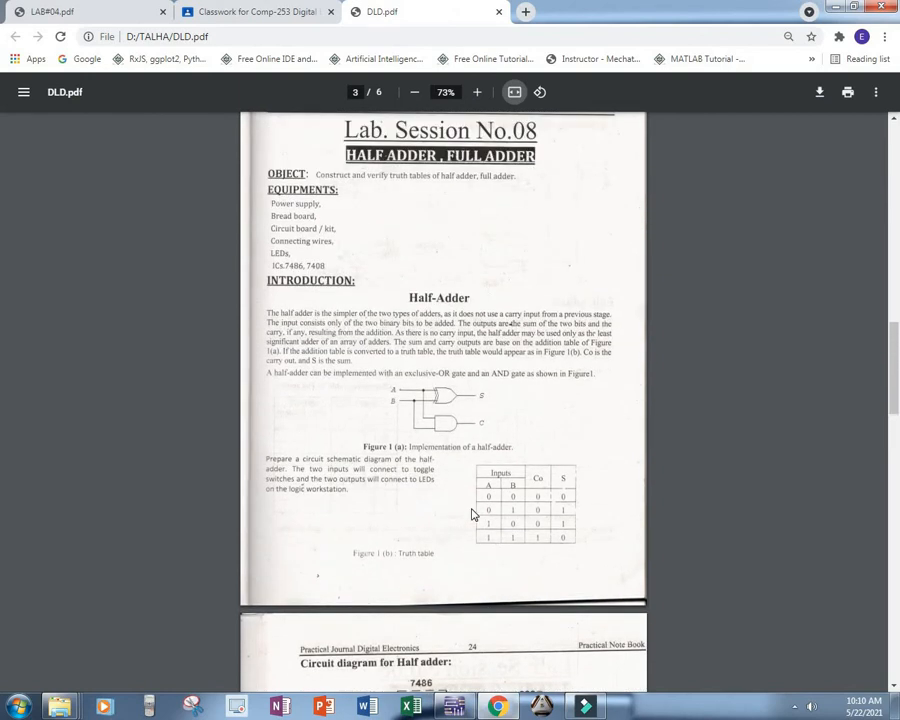
{"action": "scroll", "coordinate": [474, 514], "scroll_direction": "up", "scroll_amount": 12}
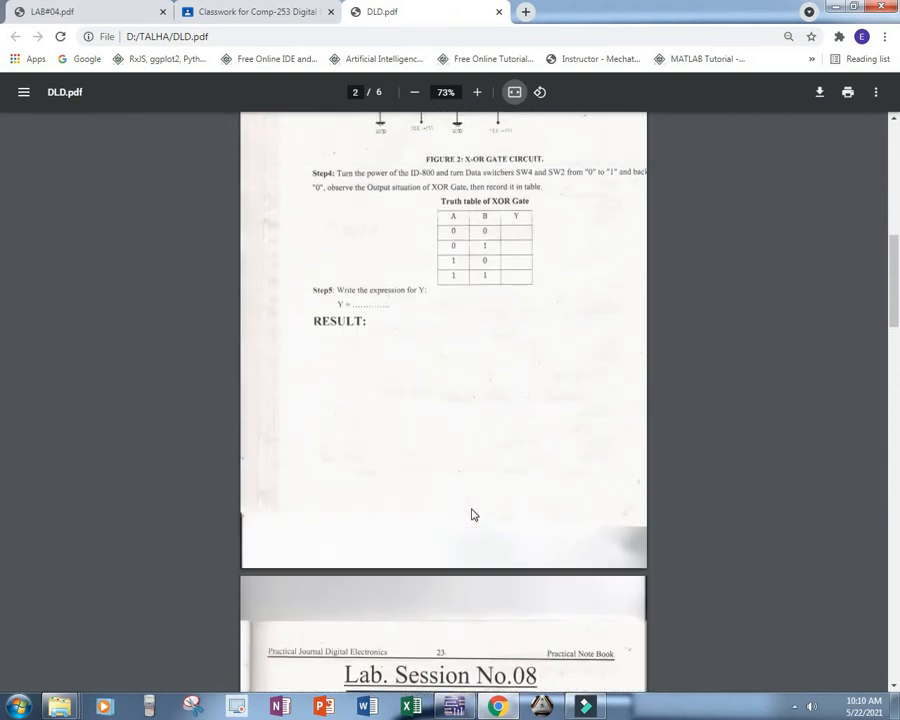
{"action": "scroll", "coordinate": [474, 514], "scroll_direction": "up", "scroll_amount": 13}
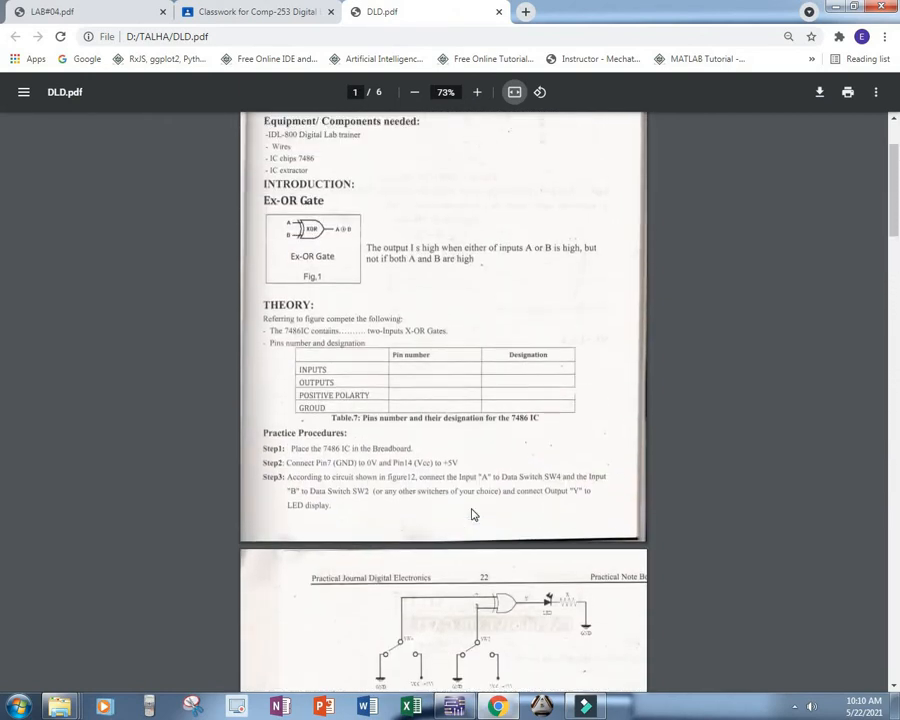
{"action": "scroll", "coordinate": [474, 514], "scroll_direction": "up", "scroll_amount": 3}
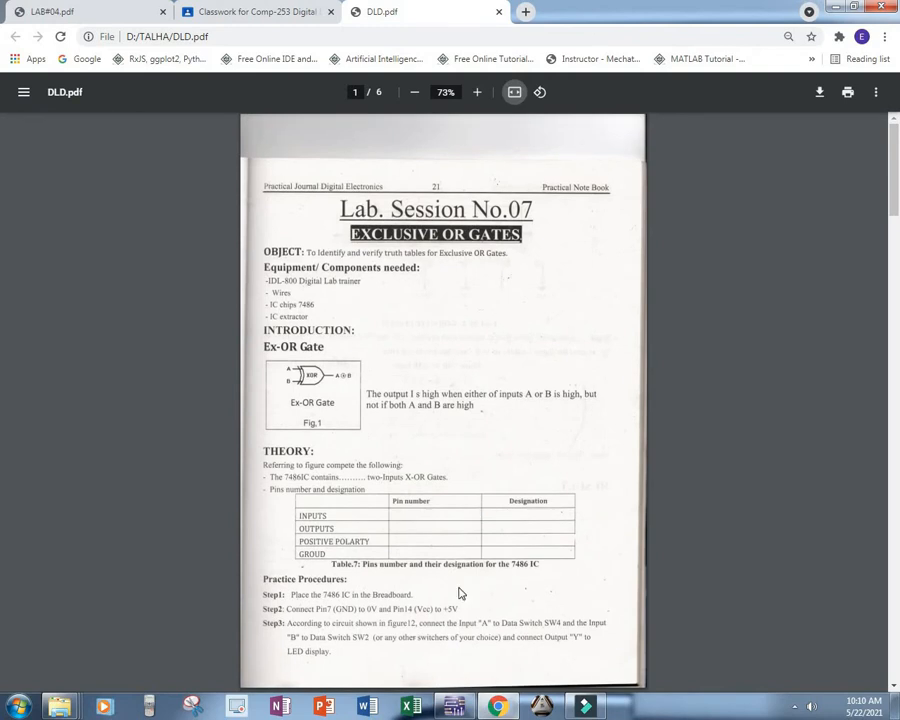
{"action": "left_click", "coordinate": [456, 710]}
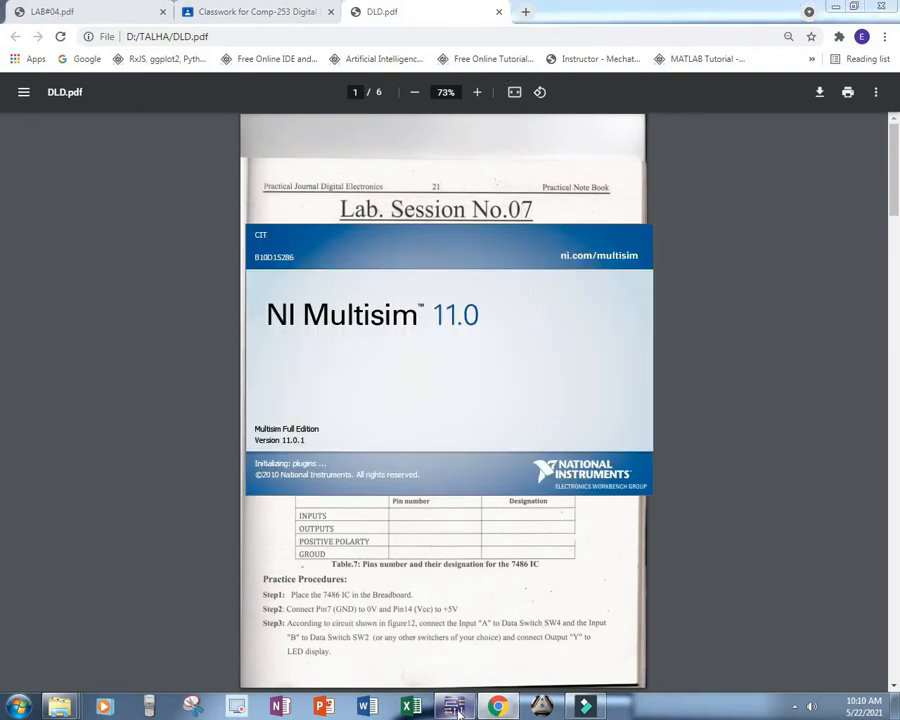
{"action": "left_click", "coordinate": [514, 618]}
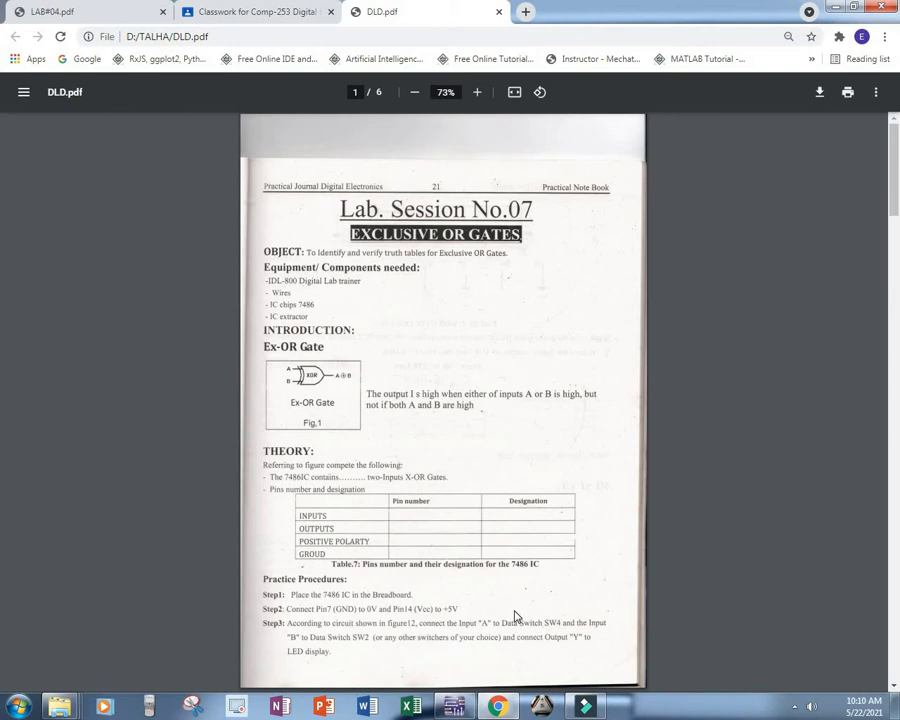
{"action": "left_click", "coordinate": [497, 708]}
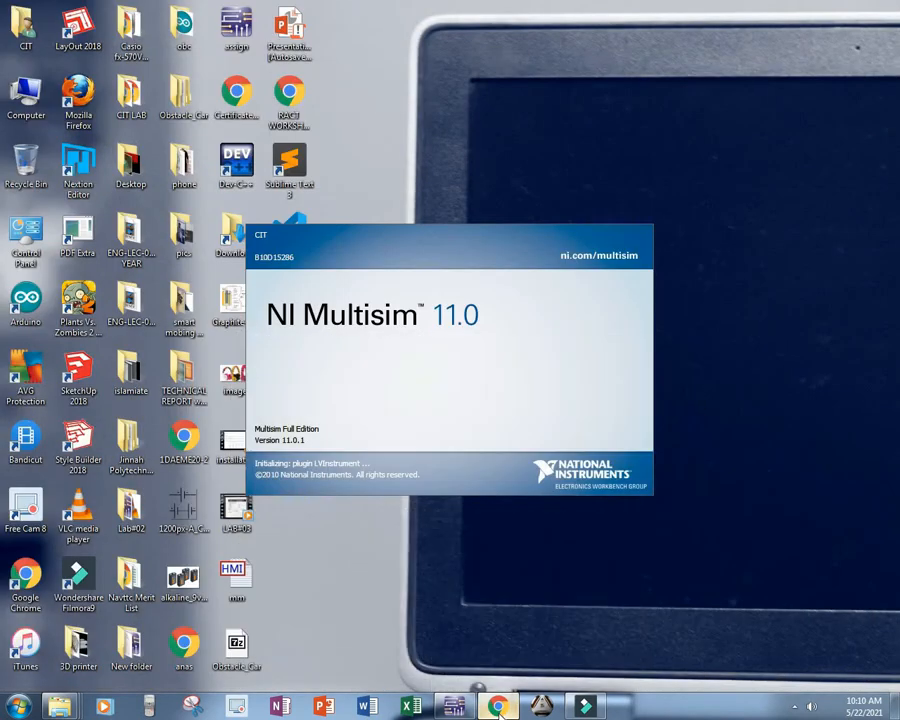
{"action": "left_click", "coordinate": [497, 708]}
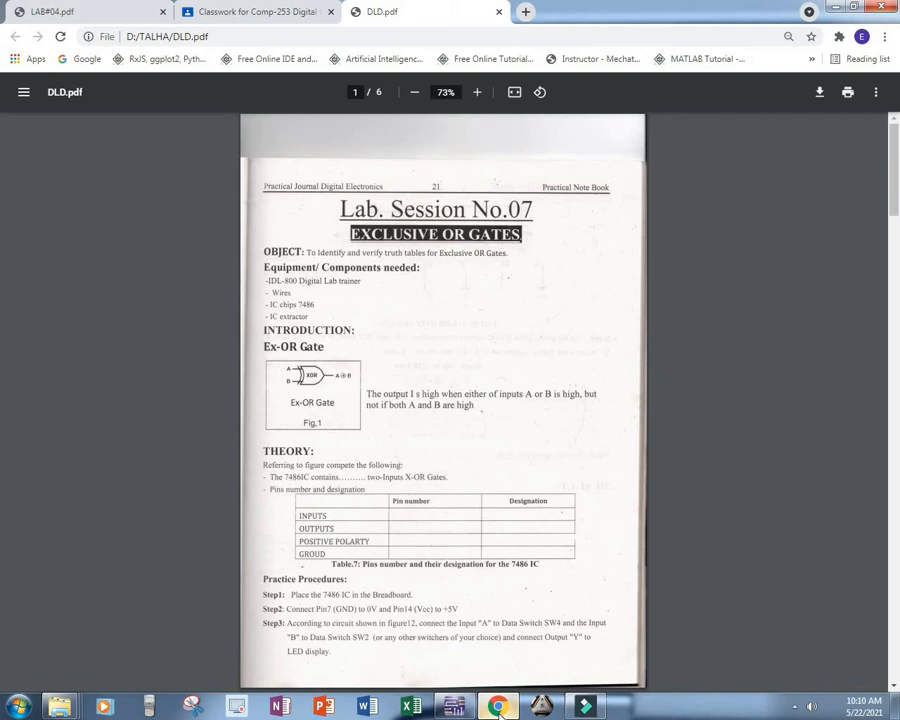
{"action": "left_click", "coordinate": [498, 708]}
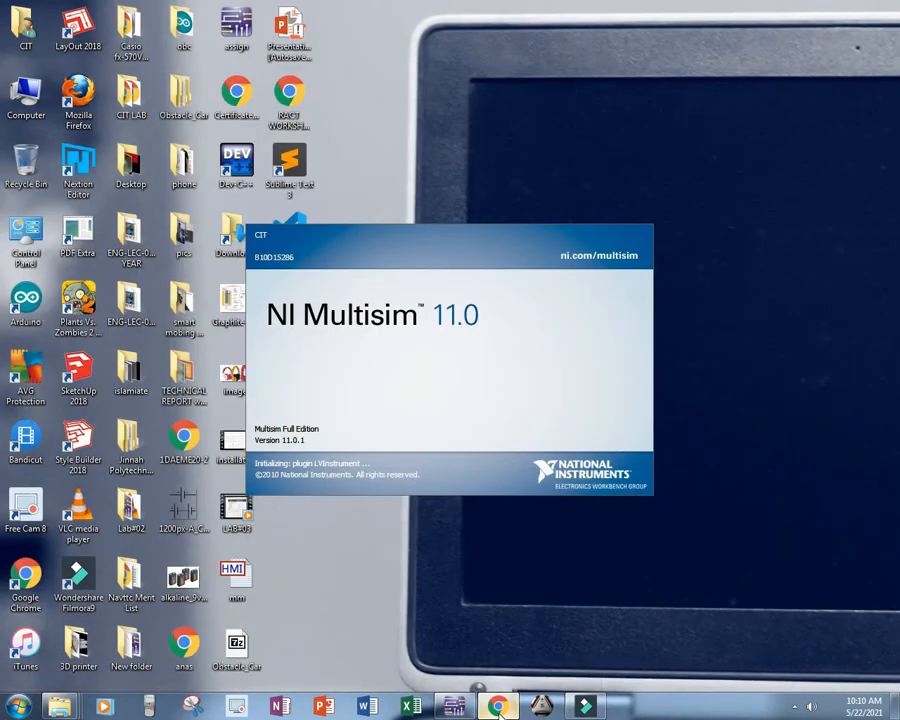
{"action": "left_click", "coordinate": [498, 708]}
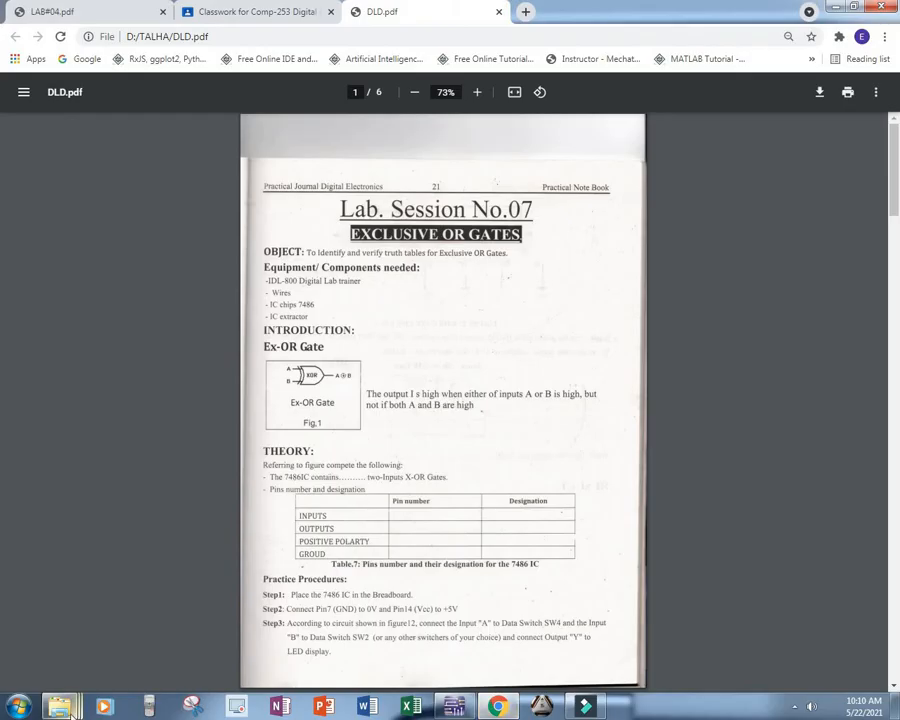
Step: Close the open Local Disk (D:) and Computer folder windows, leaving the TALHA folder open
{"action": "mouse_move", "coordinate": [60, 708]}
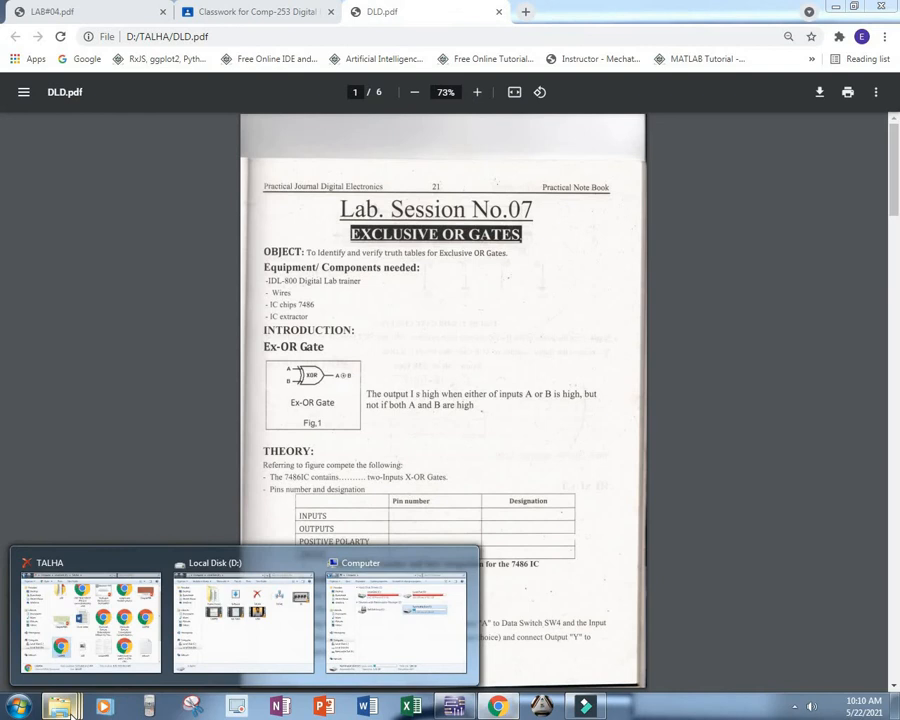
{"action": "left_click", "coordinate": [307, 563]}
{"action": "left_click", "coordinate": [310, 565]}
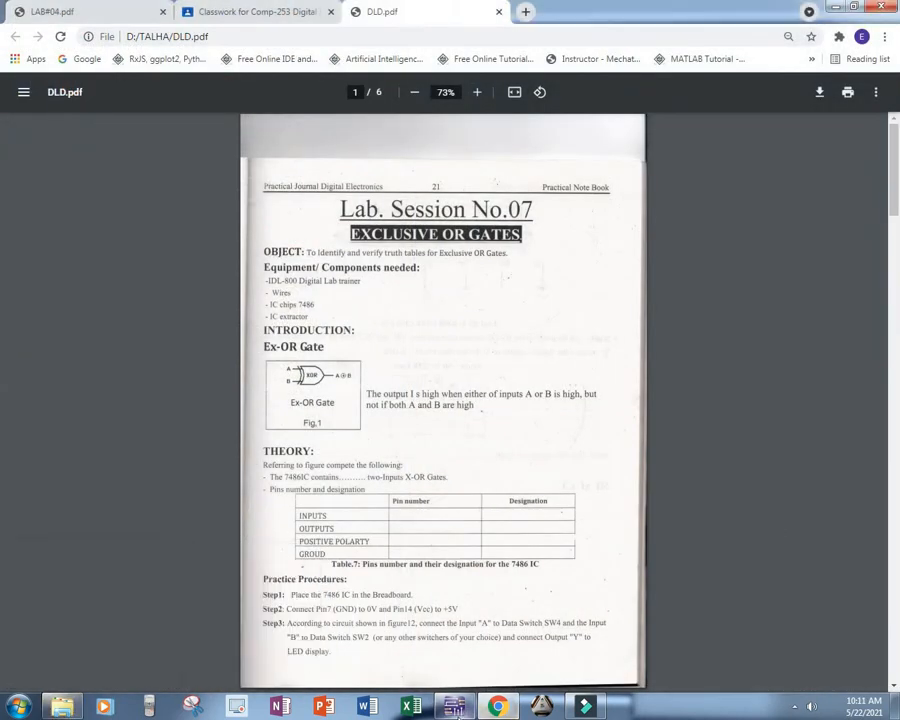
Step: Switch to Multisim and maximize its window with the blank Design1 schematic
{"action": "mouse_move", "coordinate": [456, 710]}
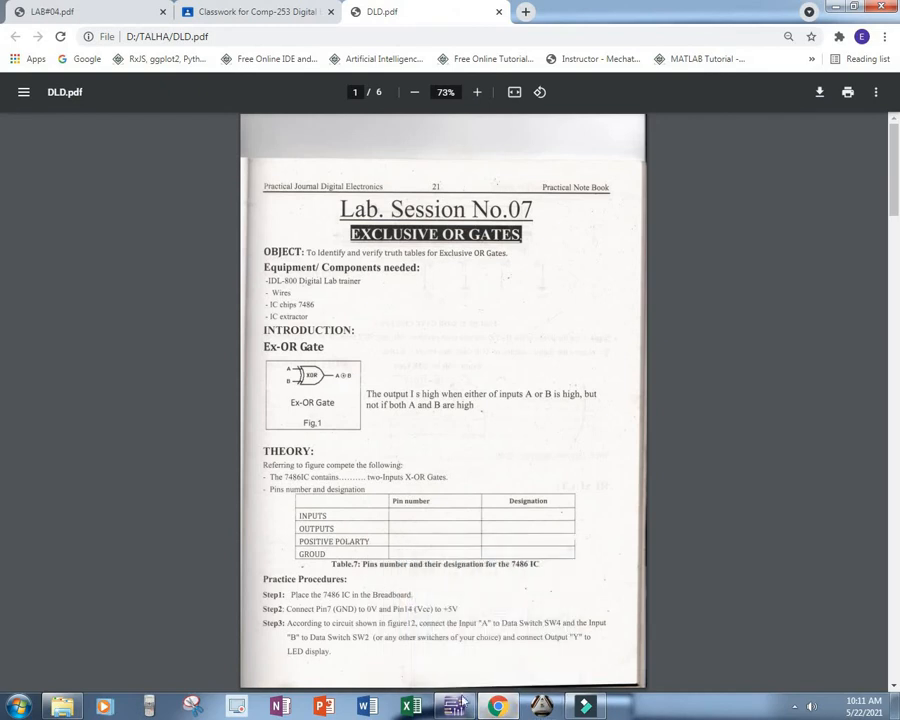
{"action": "left_click", "coordinate": [457, 706]}
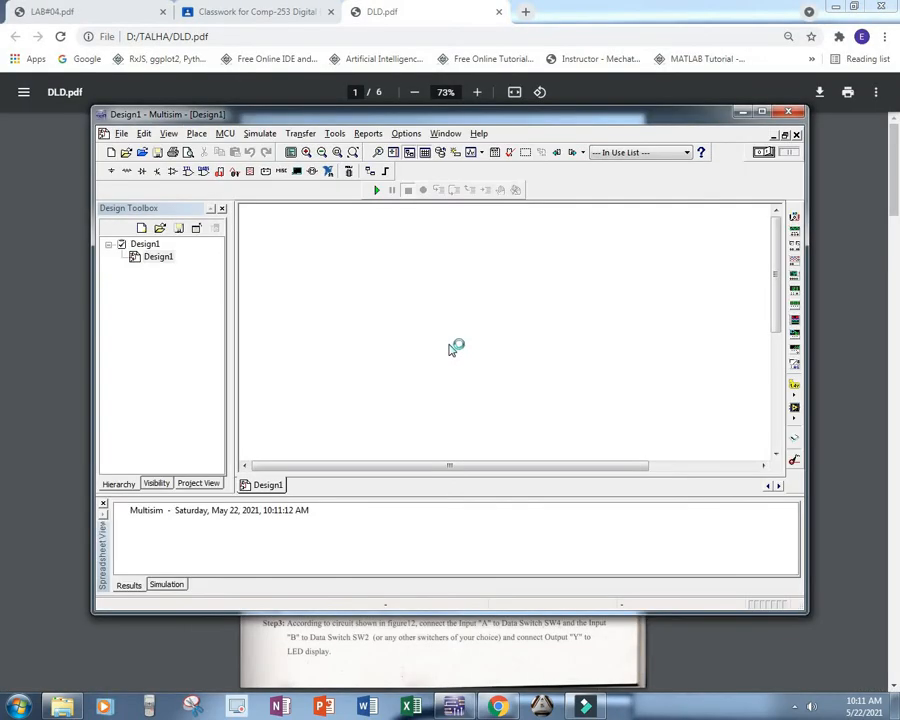
{"action": "left_click", "coordinate": [761, 112]}
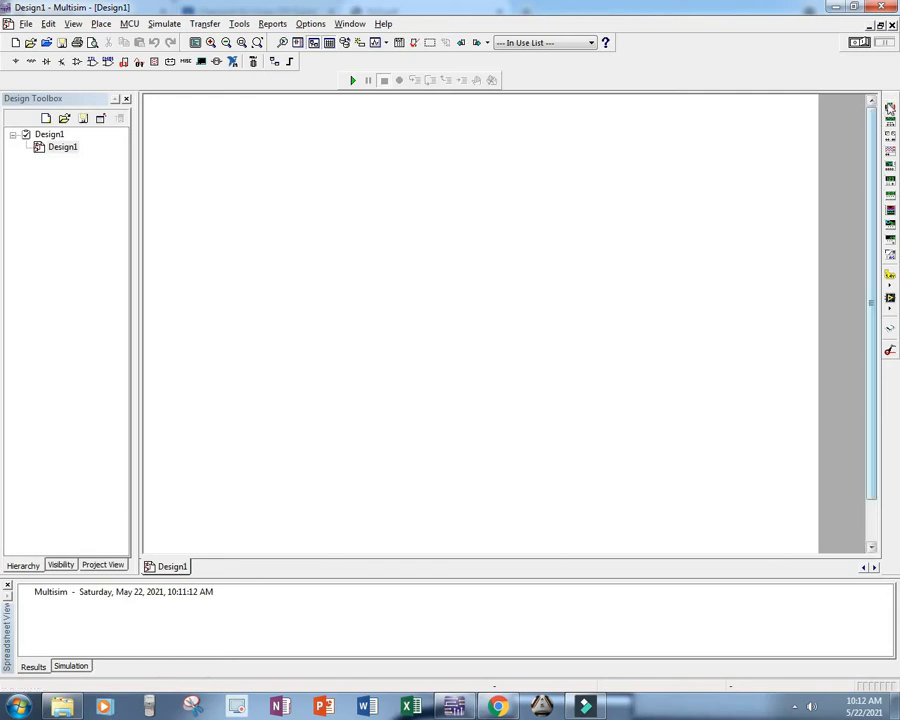
Step: Place a multimeter on the schematic, view its front panel beside it, and delete the instrument
{"action": "left_click", "coordinate": [891, 110]}
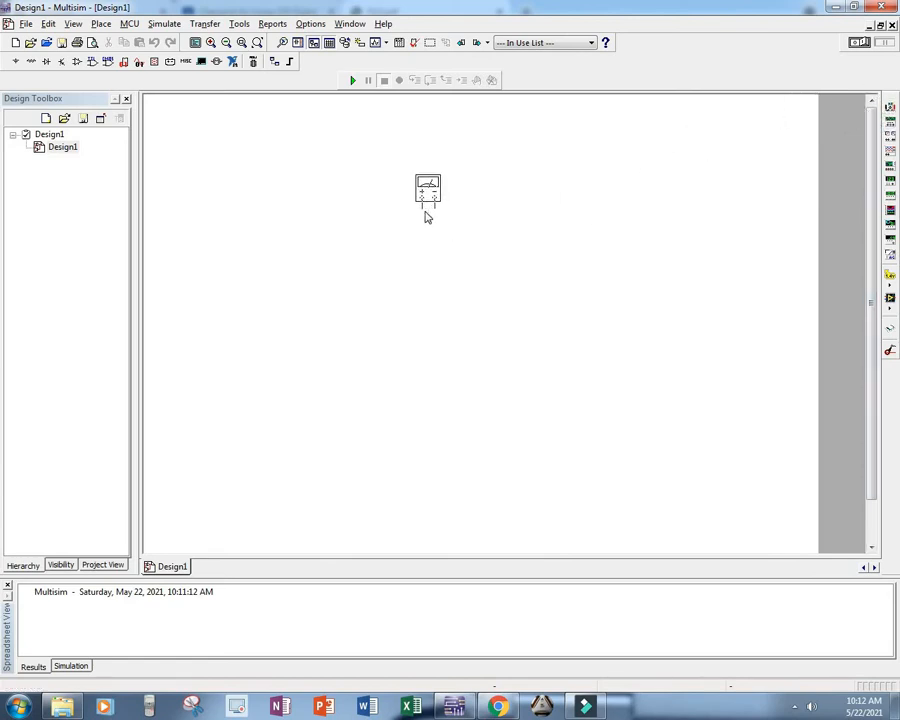
{"action": "left_click", "coordinate": [426, 216]}
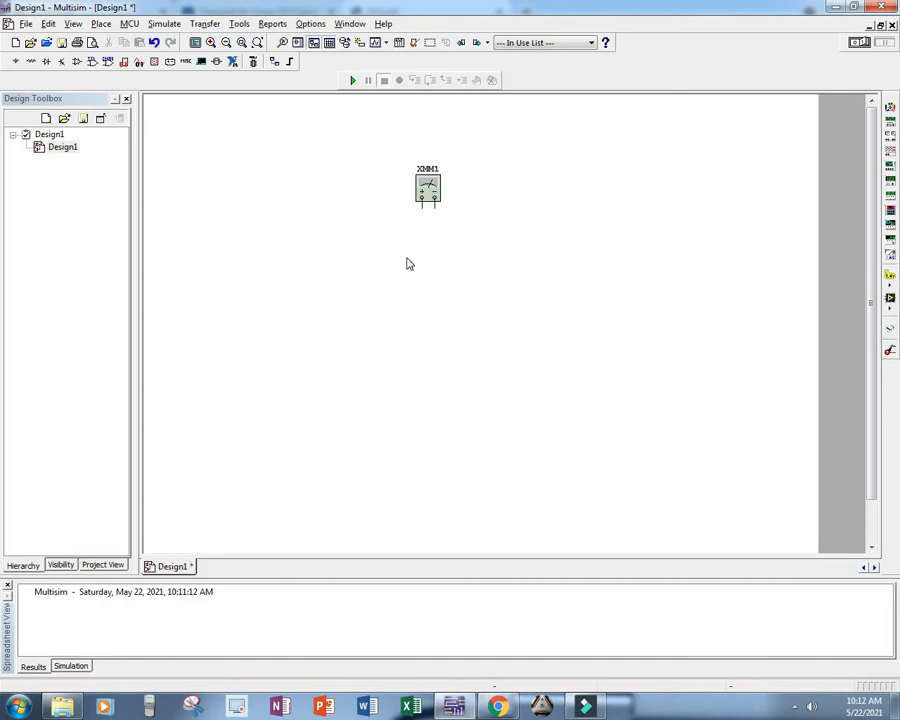
{"action": "double_click", "coordinate": [430, 197]}
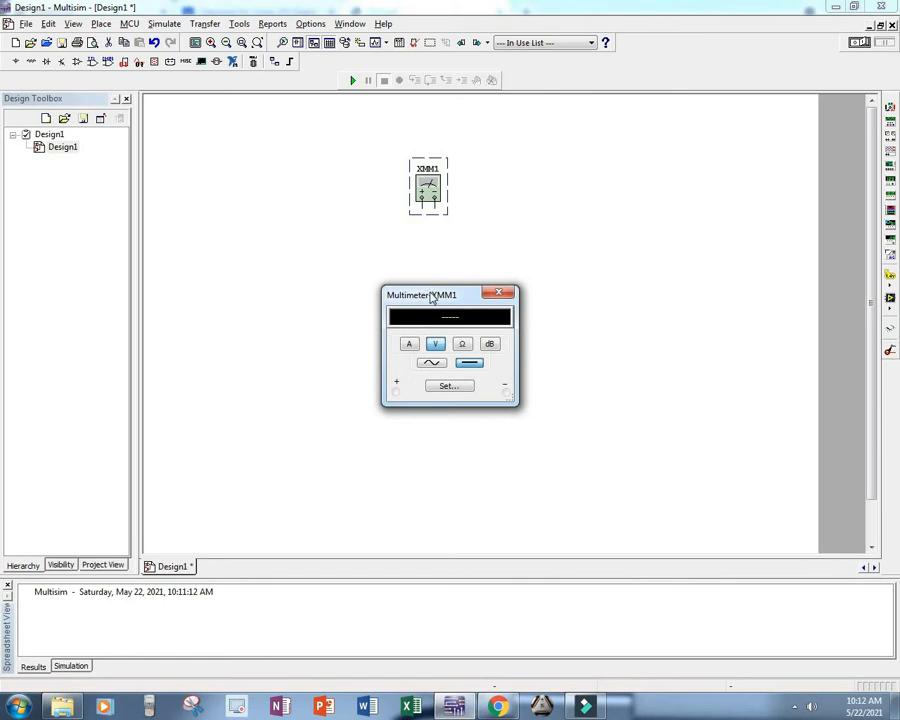
{"action": "left_click_drag", "start_coordinate": [456, 288], "coordinate": [500, 273]}
{"action": "left_click_drag", "start_coordinate": [536, 175], "coordinate": [506, 134]}
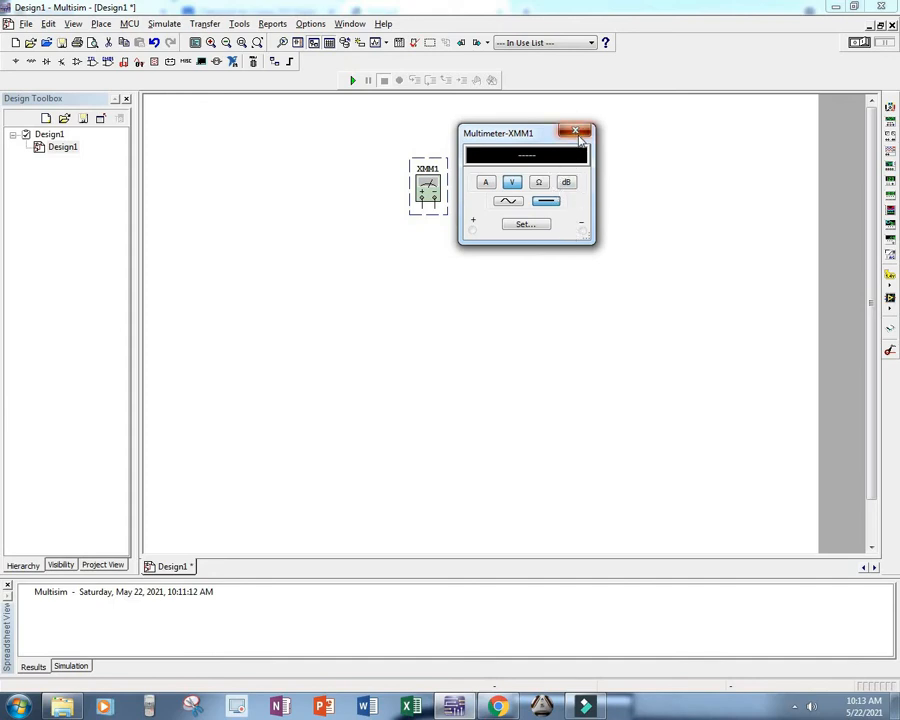
{"action": "left_click", "coordinate": [576, 132]}
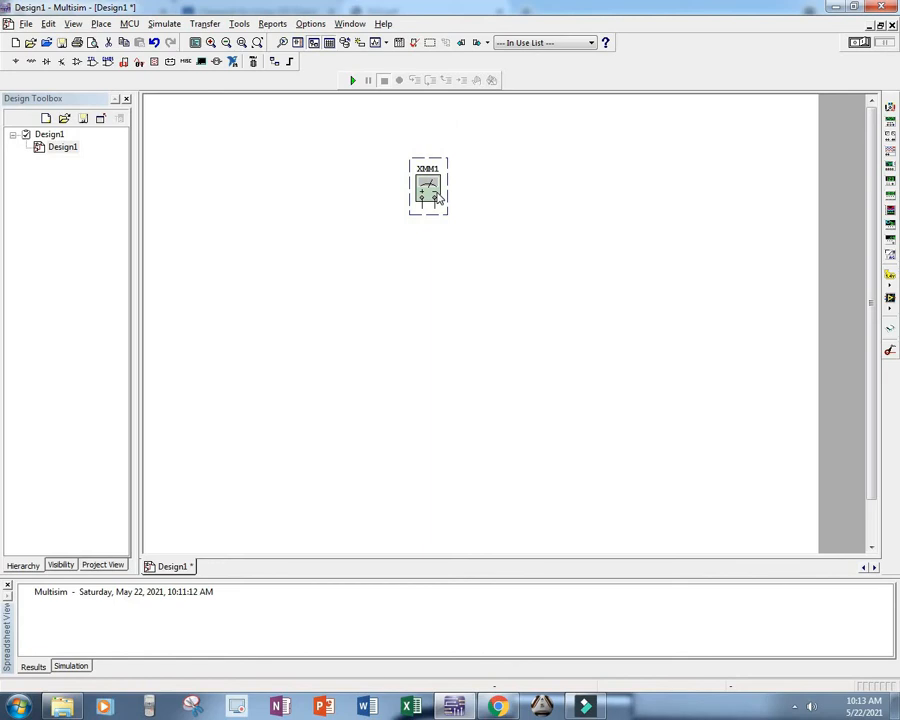
{"action": "key", "text": "Delete"}
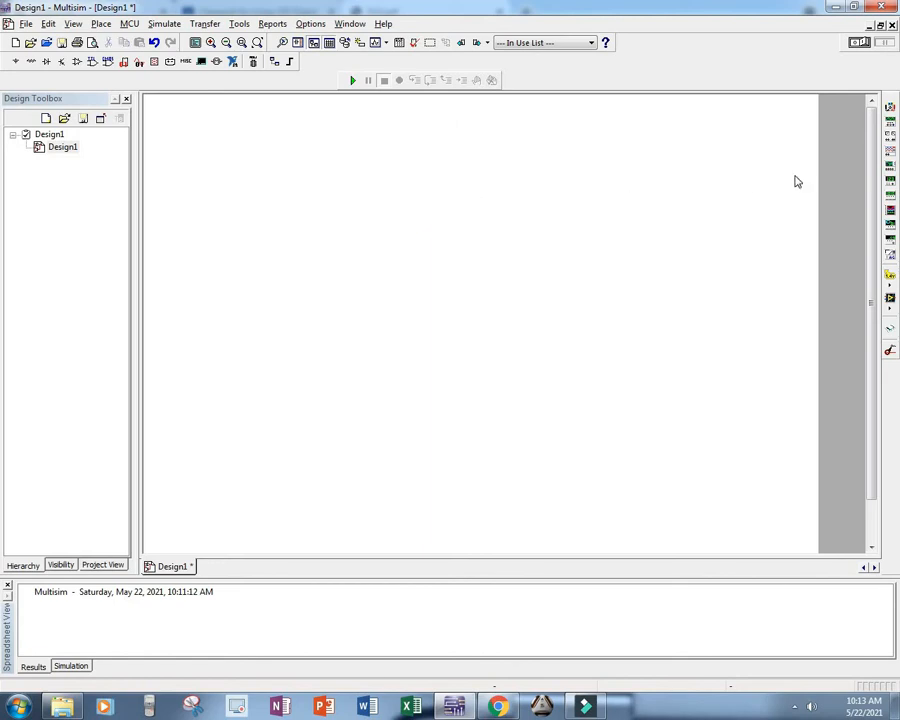
Step: Place an oscilloscope on the schematic, view its front panel beside it, and delete the instrument
{"action": "left_click", "coordinate": [891, 121]}
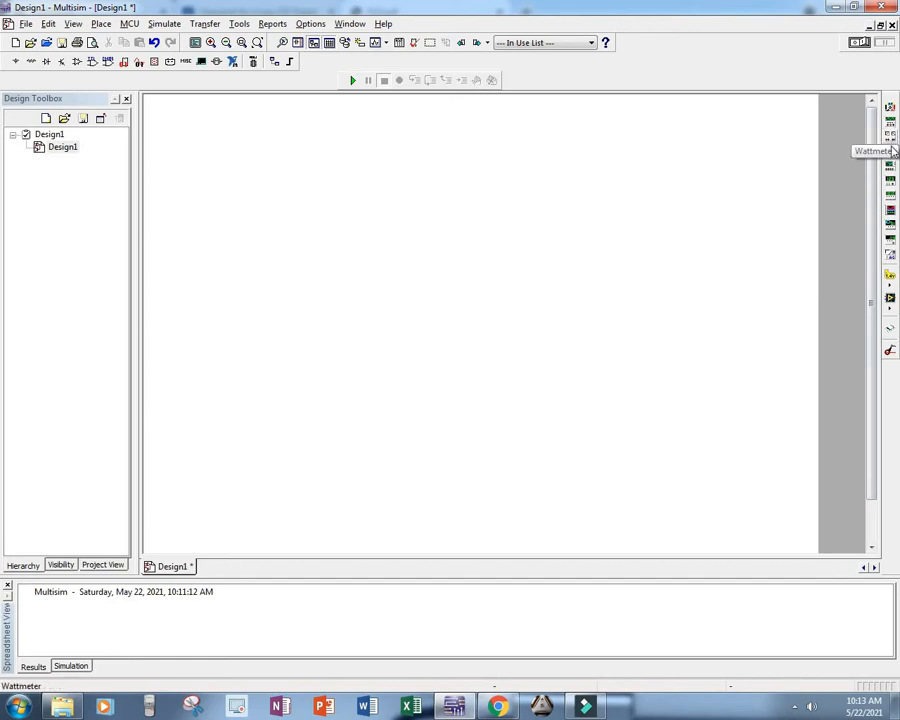
{"action": "left_click", "coordinate": [893, 150]}
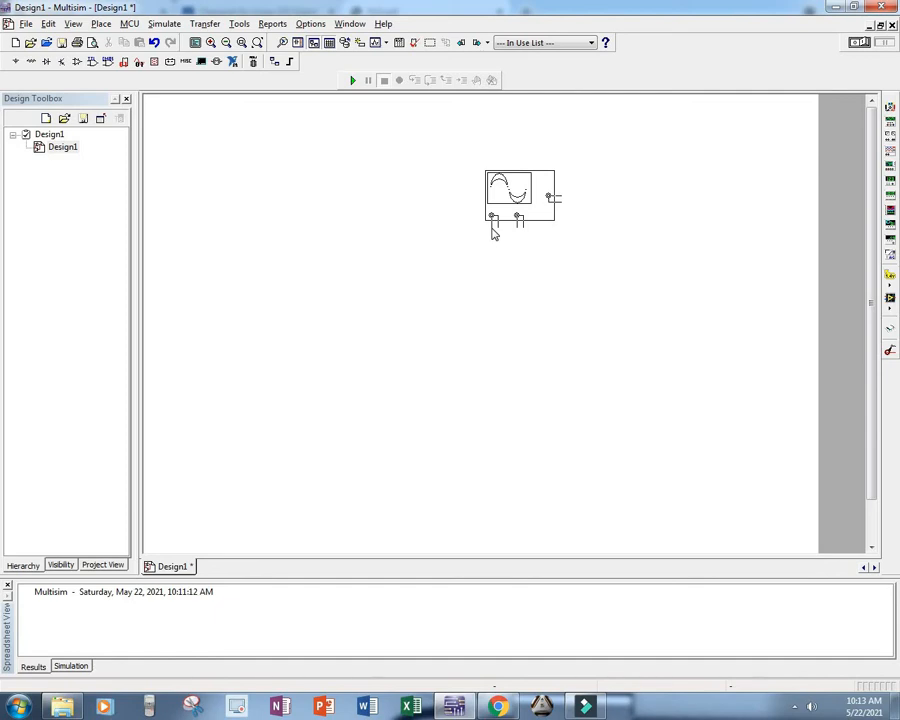
{"action": "left_click", "coordinate": [410, 242]}
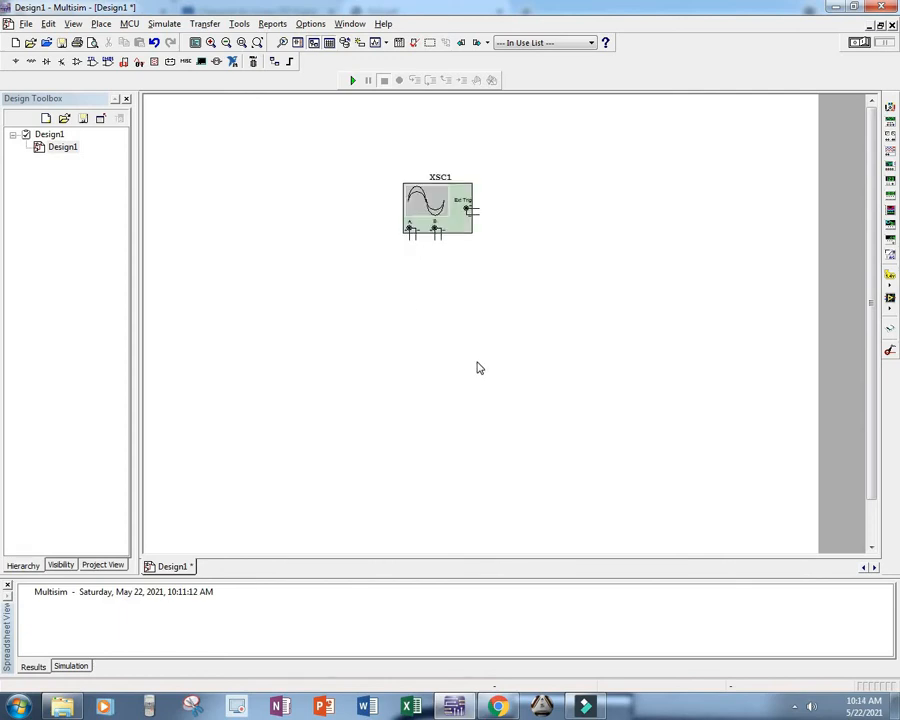
{"action": "double_click", "coordinate": [450, 226]}
{"action": "left_click_drag", "start_coordinate": [443, 203], "coordinate": [640, 137]}
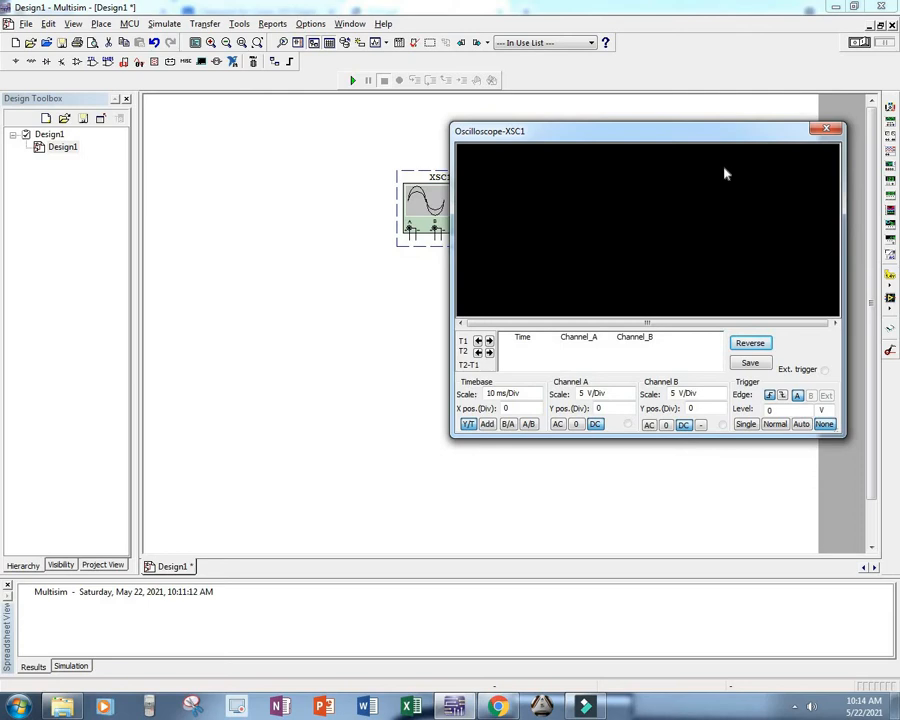
{"action": "left_click", "coordinate": [826, 128]}
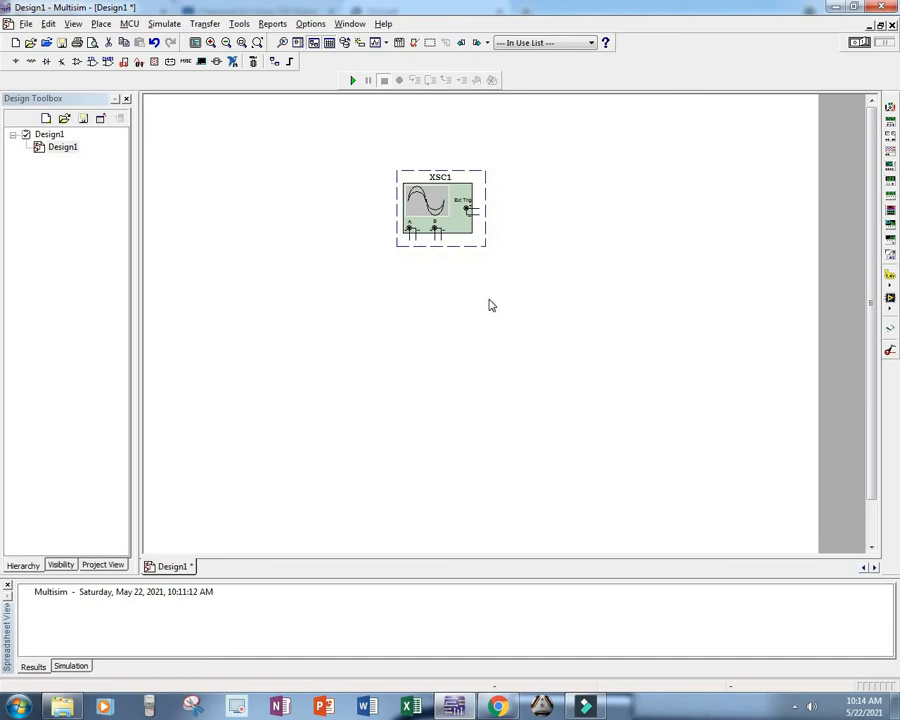
{"action": "key", "text": "Delete"}
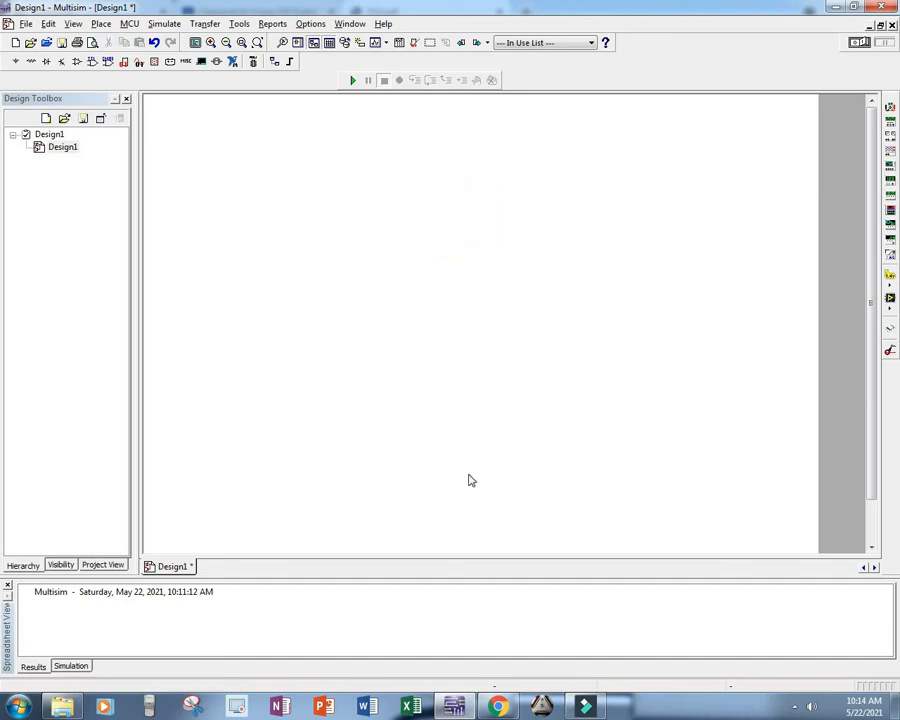
Step: Switch to Chrome to check the Lab Session No.07 Exclusive OR Gates sheet in DLD.pdf, and return to Multisim
{"action": "left_click", "coordinate": [497, 706]}
{"action": "scroll", "coordinate": [362, 368], "scroll_direction": "down", "scroll_amount": 1}
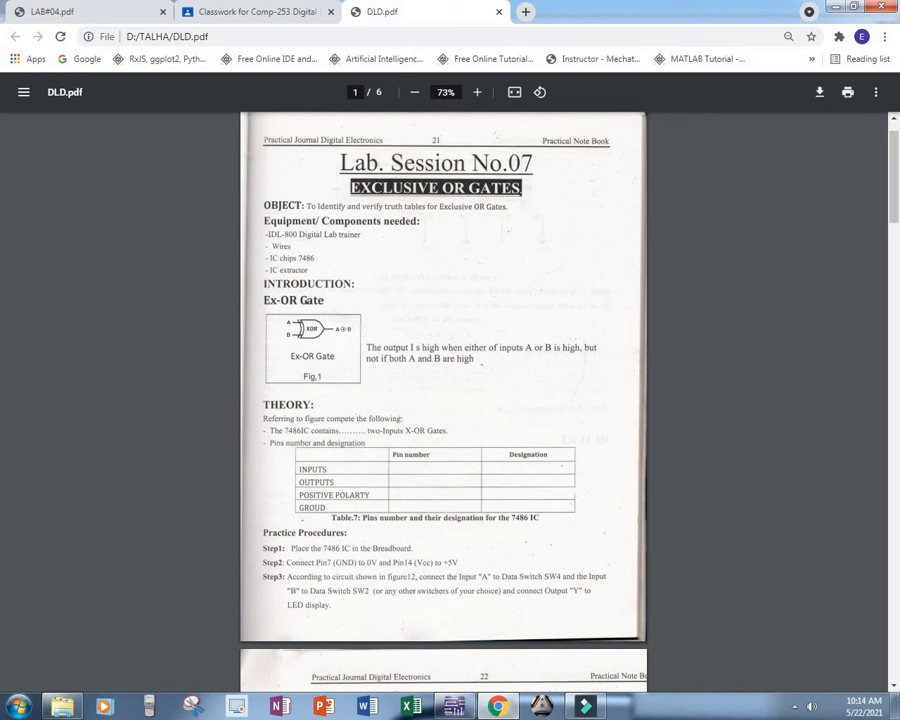
{"action": "left_click", "coordinate": [455, 707]}
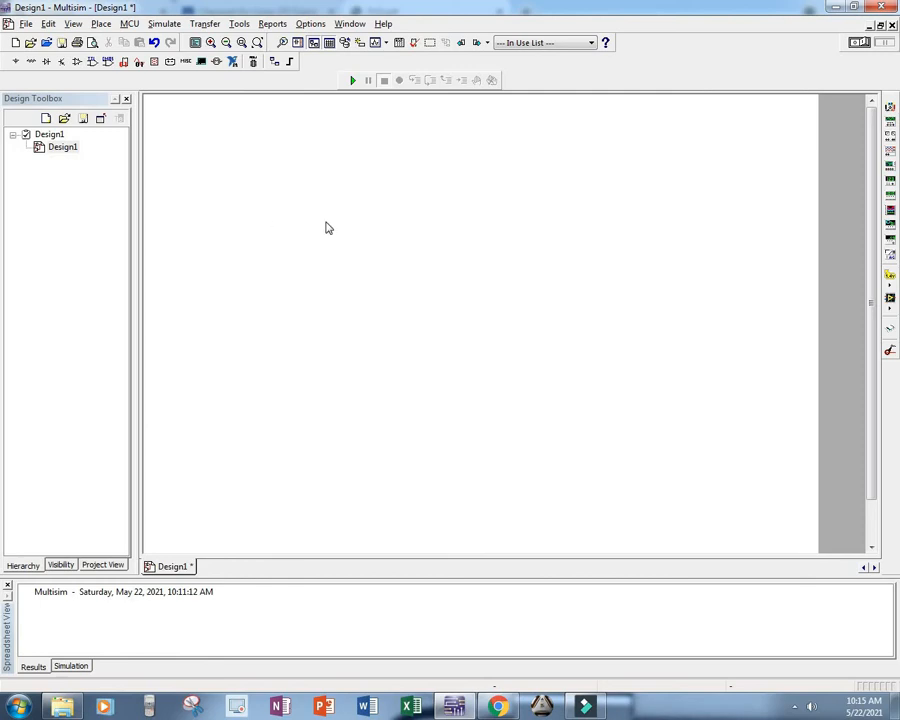
Step: Browse the POWER_SOURCES family in the Sources component group, viewing the DC_POWER, AC_POWER, DGND and GROUND symbols without placing any
{"action": "left_click", "coordinate": [15, 61]}
{"action": "left_click_drag", "start_coordinate": [157, 48], "coordinate": [227, 70]}
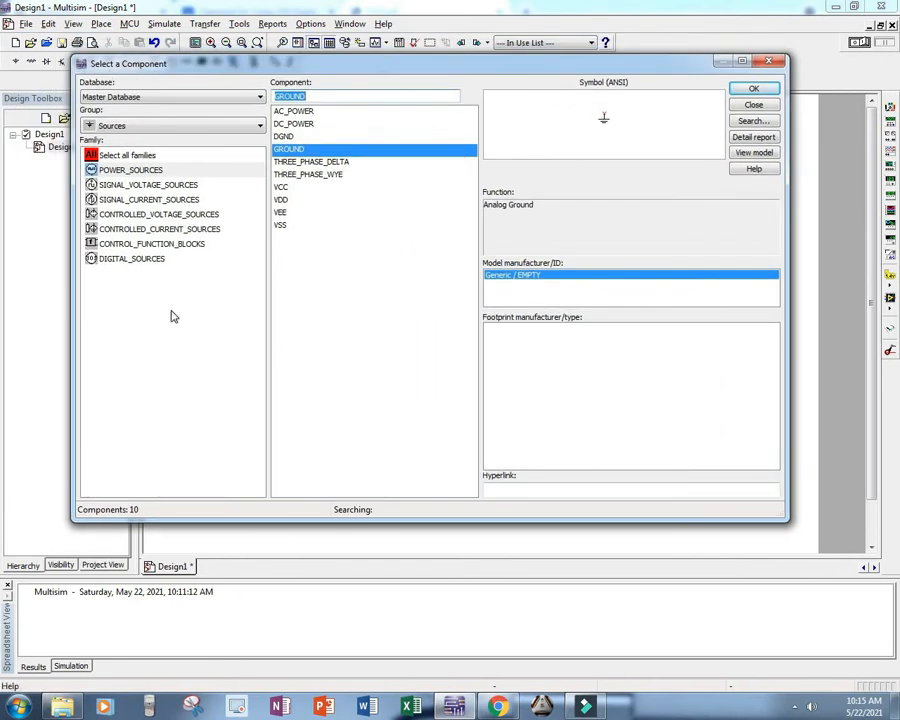
{"action": "left_click", "coordinate": [162, 127]}
{"action": "left_click", "coordinate": [157, 127]}
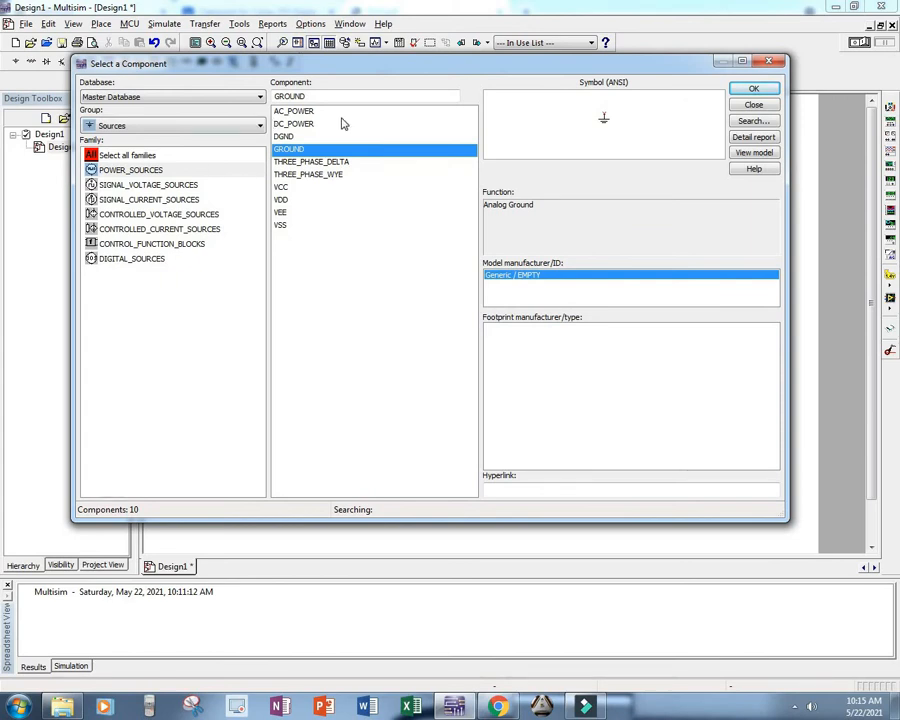
{"action": "left_click", "coordinate": [300, 124]}
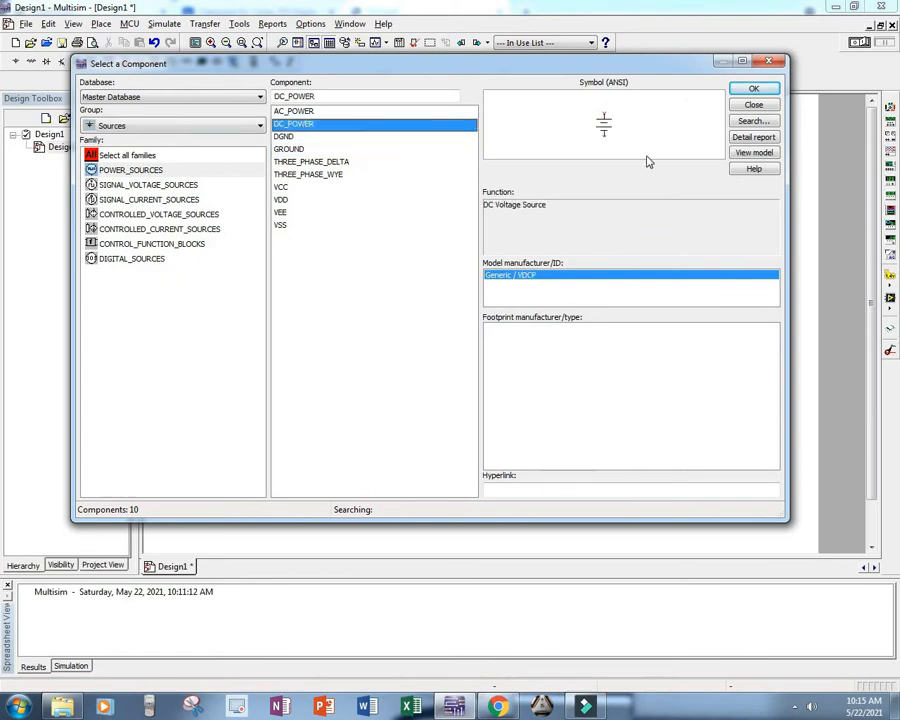
{"action": "left_click", "coordinate": [343, 112]}
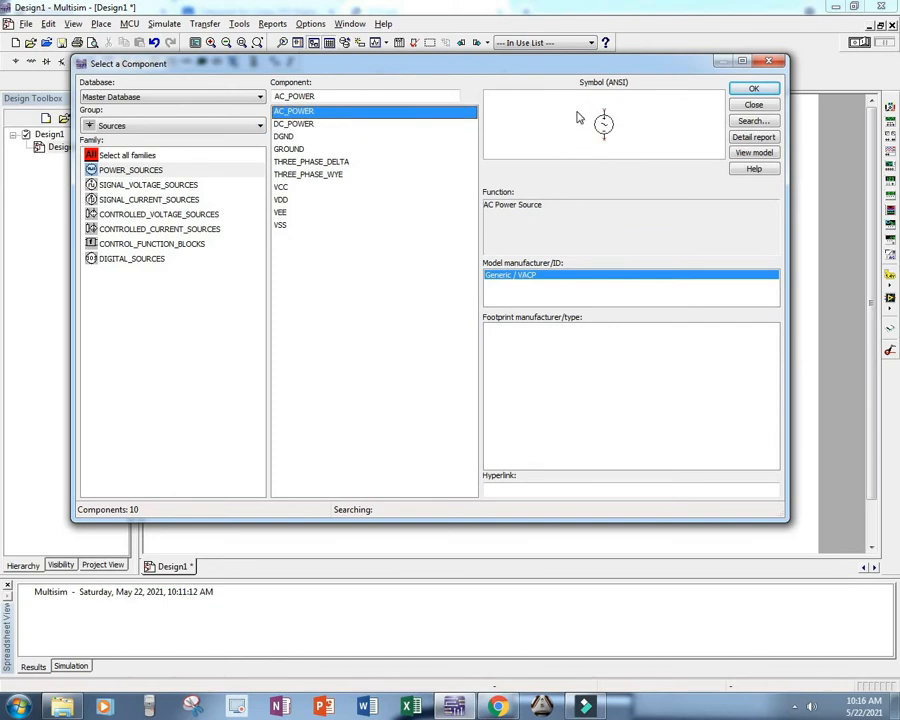
{"action": "left_click", "coordinate": [384, 138]}
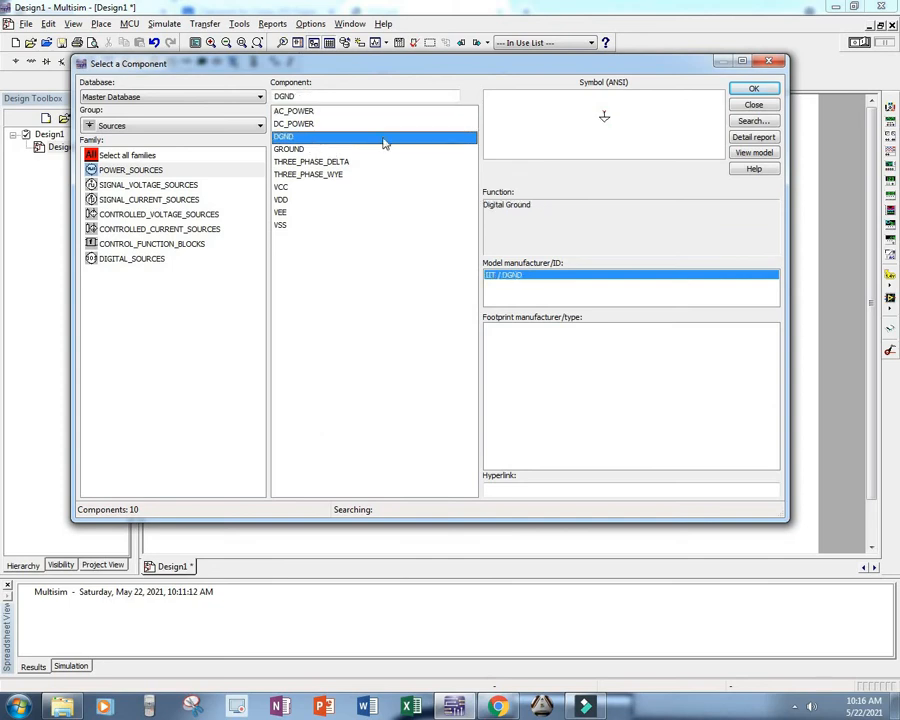
{"action": "left_click", "coordinate": [312, 150]}
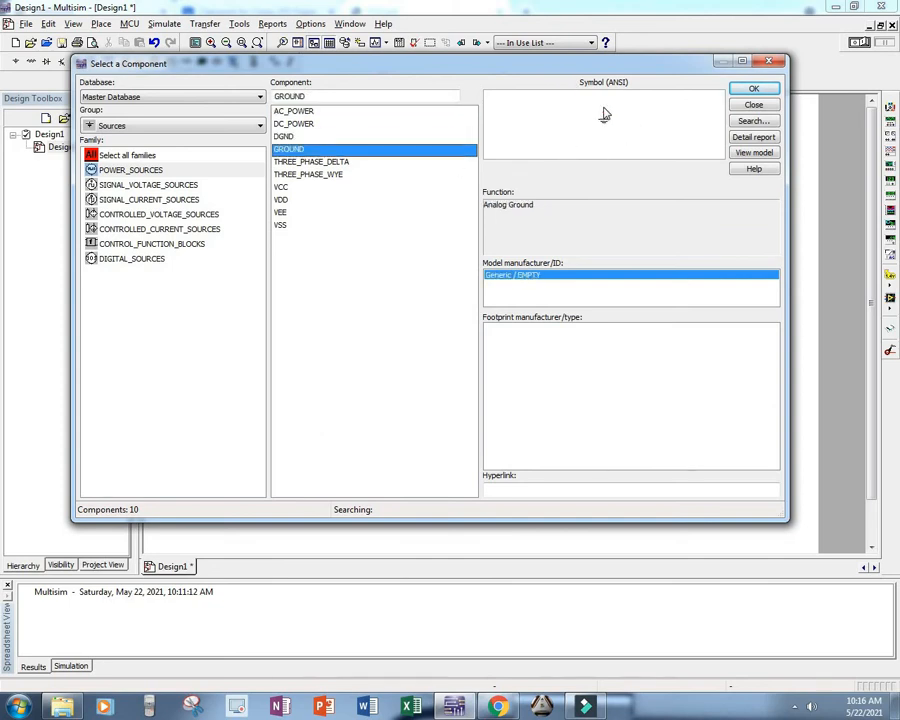
{"action": "double_click", "coordinate": [339, 152]}
{"action": "key", "text": "Escape"}
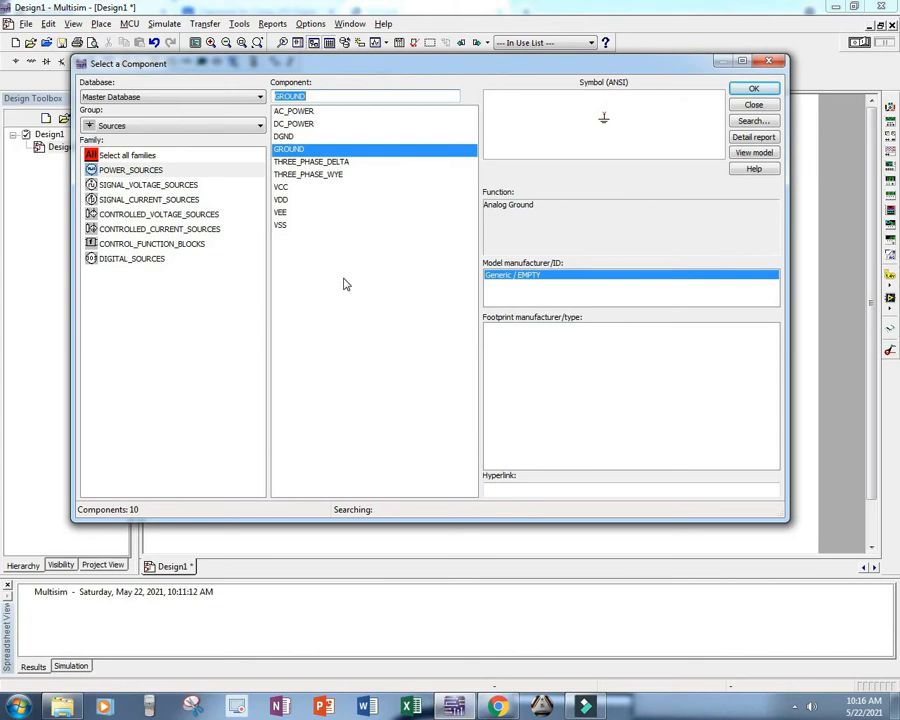
Step: Change the component group to Basic and view the RESISTOR, CAPACITOR and INDUCTOR families
{"action": "left_click", "coordinate": [183, 131]}
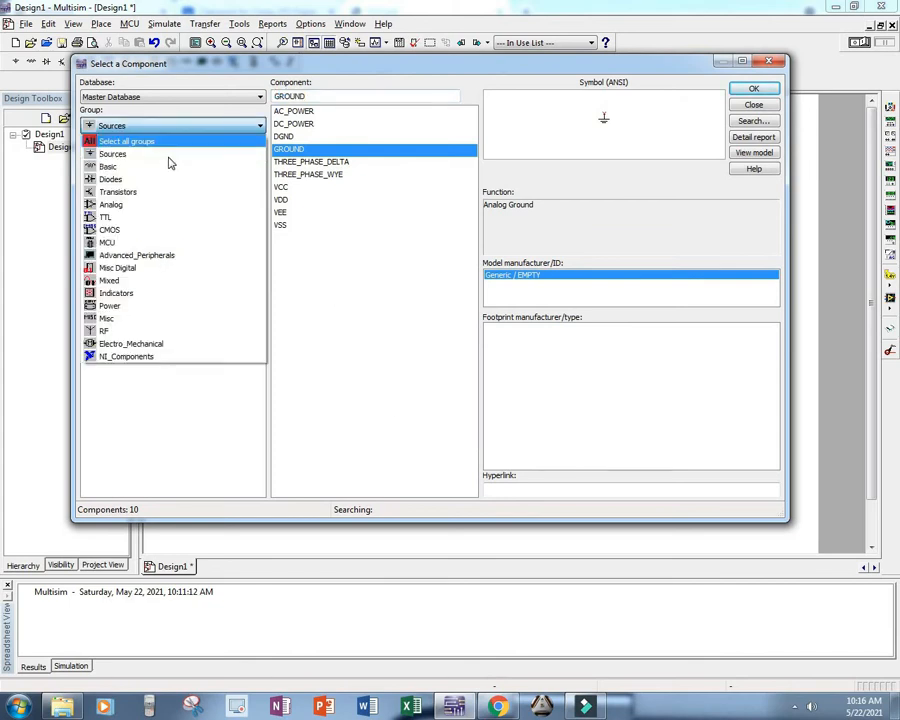
{"action": "left_click", "coordinate": [165, 173]}
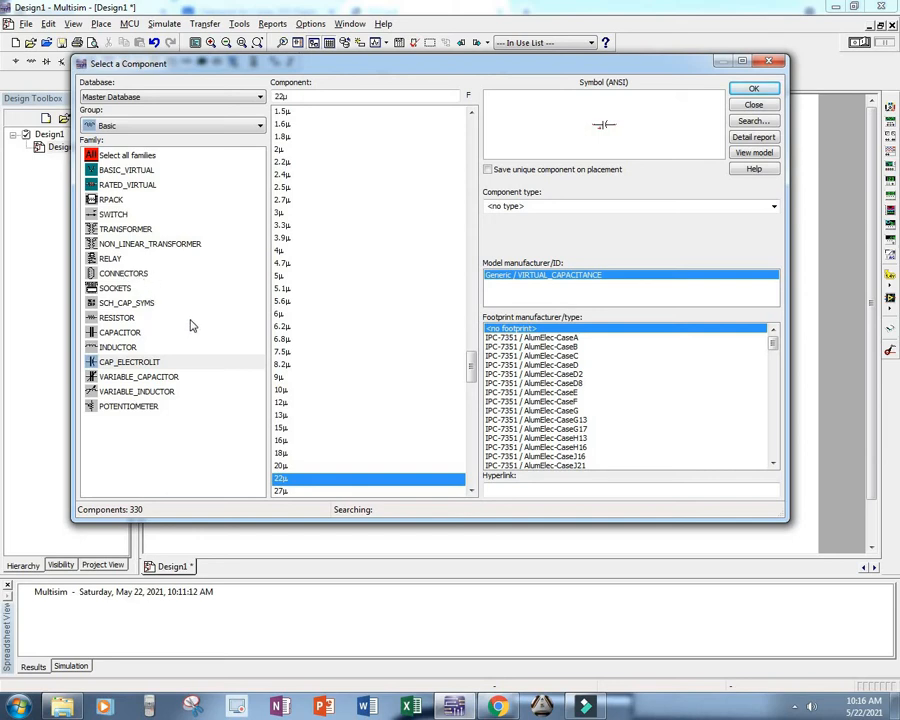
{"action": "left_click", "coordinate": [110, 318]}
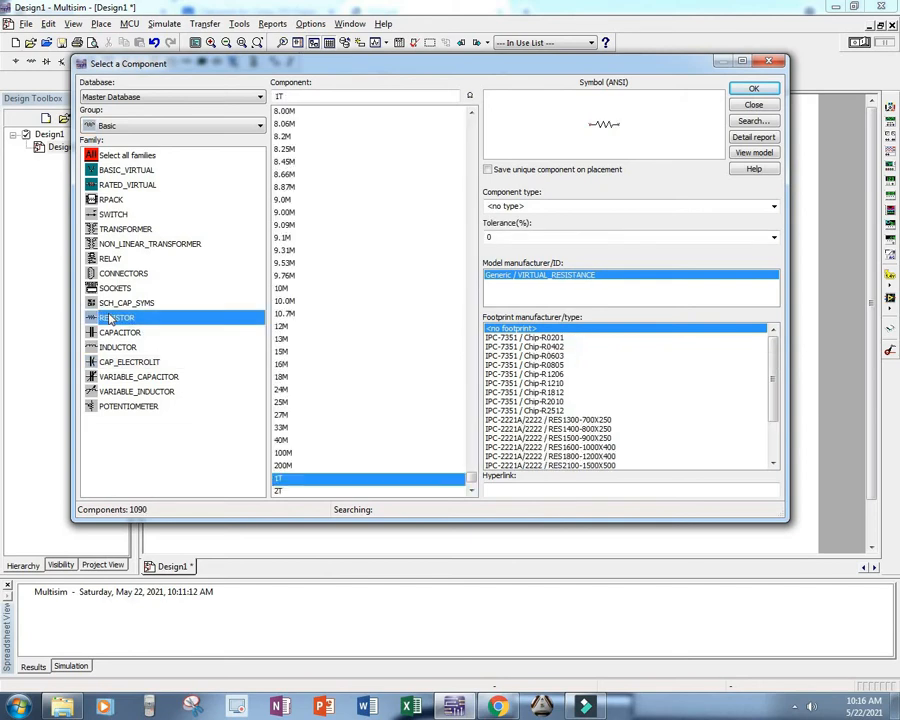
{"action": "left_click", "coordinate": [120, 333]}
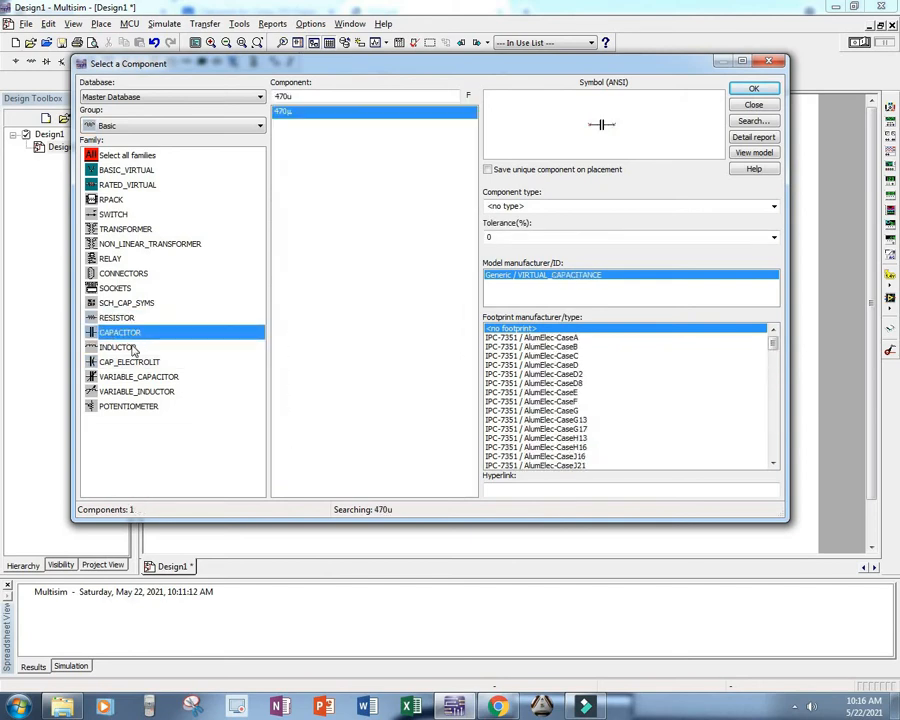
{"action": "left_click", "coordinate": [131, 348]}
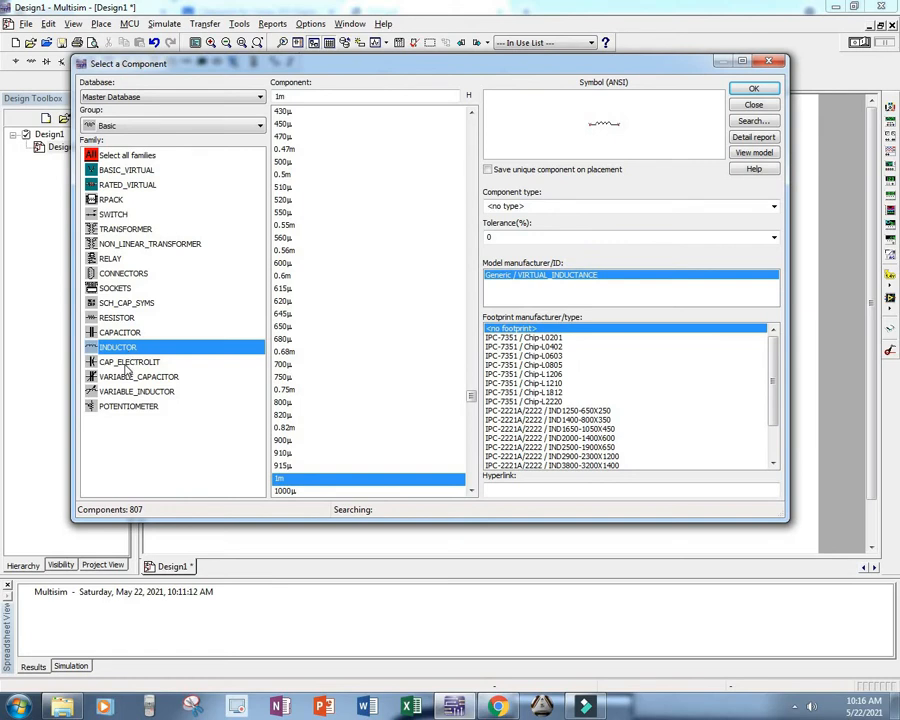
Step: Compare the CAP_ELECTROLIT and CAPACITOR symbols, and view the VARIABLE_CAPACITOR, VARIABLE_INDUCTOR and POTENTIOMETER families
{"action": "left_click", "coordinate": [128, 362]}
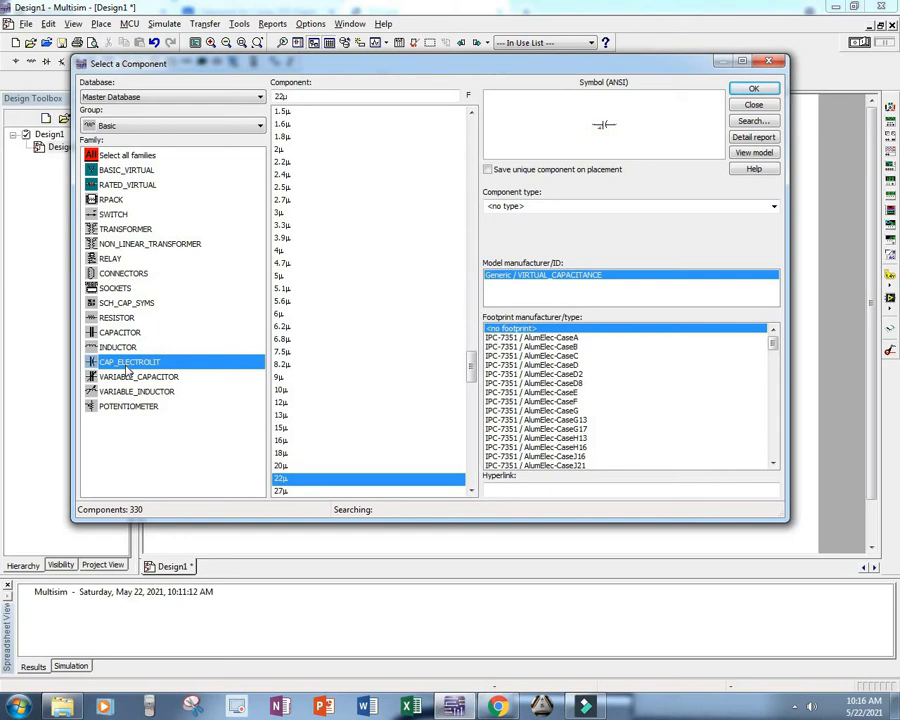
{"action": "left_click", "coordinate": [122, 334]}
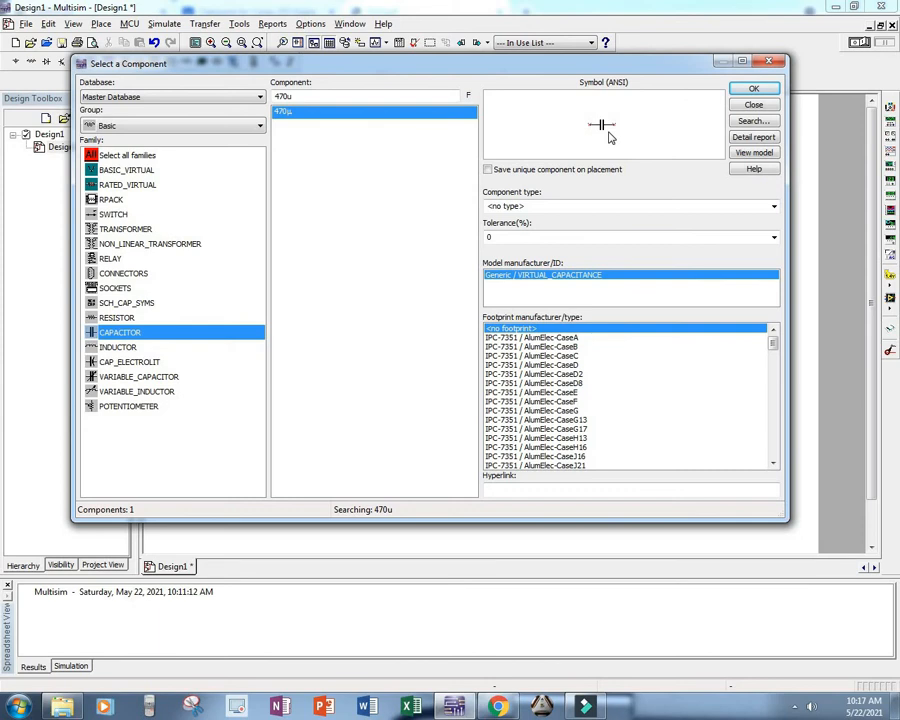
{"action": "left_click", "coordinate": [137, 366]}
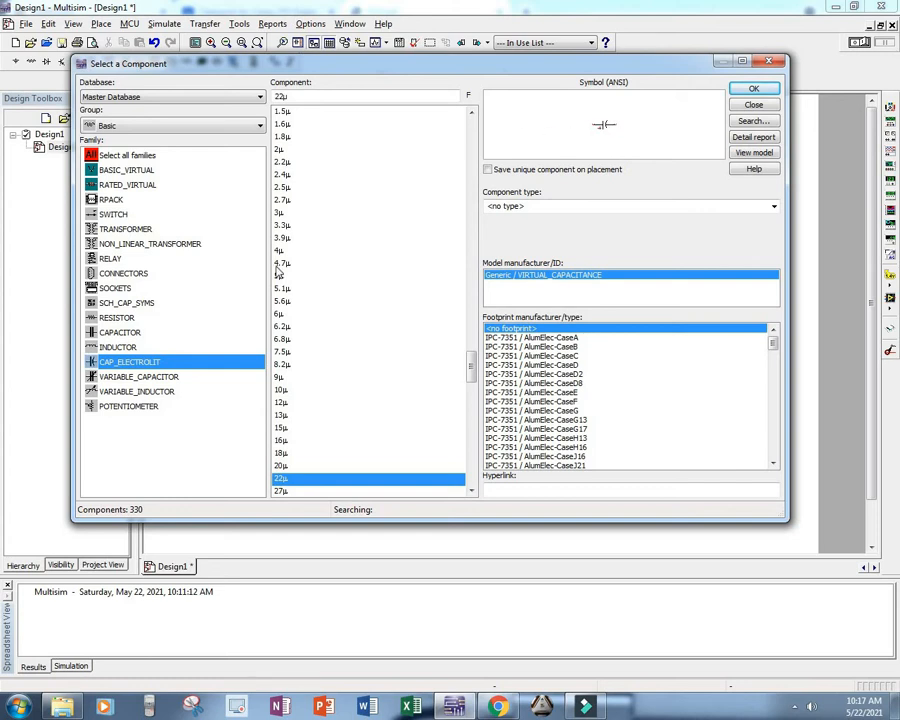
{"action": "left_click", "coordinate": [170, 378]}
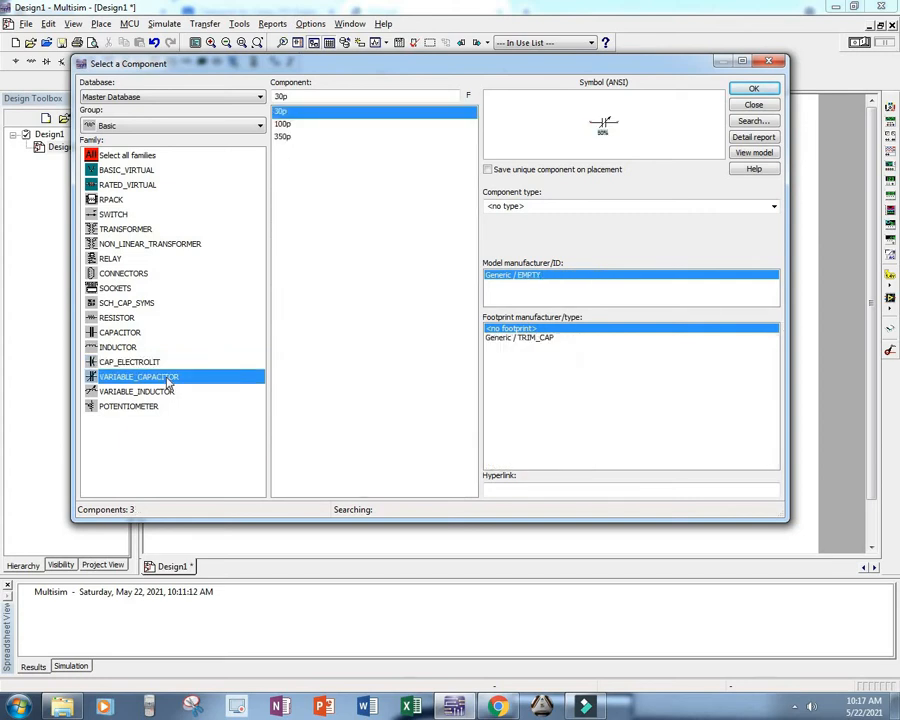
{"action": "left_click", "coordinate": [150, 391]}
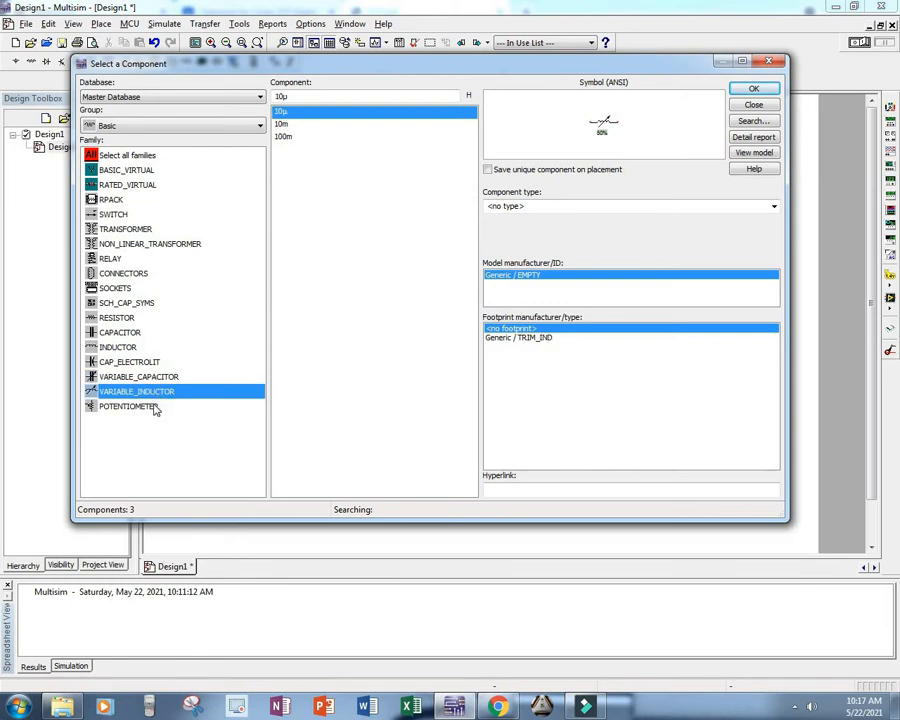
{"action": "left_click", "coordinate": [155, 407]}
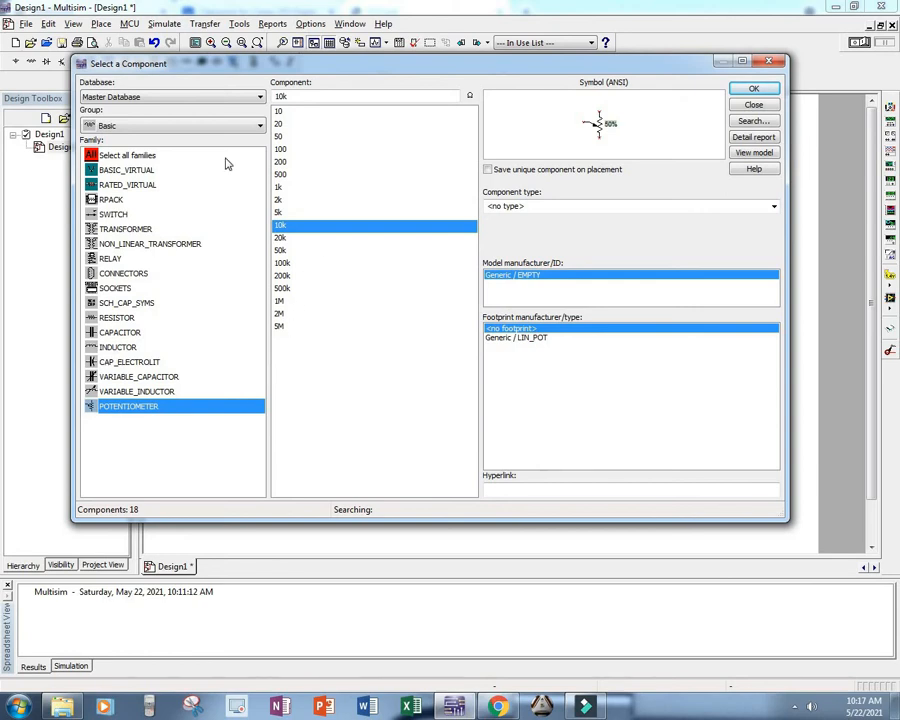
Step: Change the component group to Diodes and view the FWB bridge rectifier family
{"action": "left_click", "coordinate": [160, 126]}
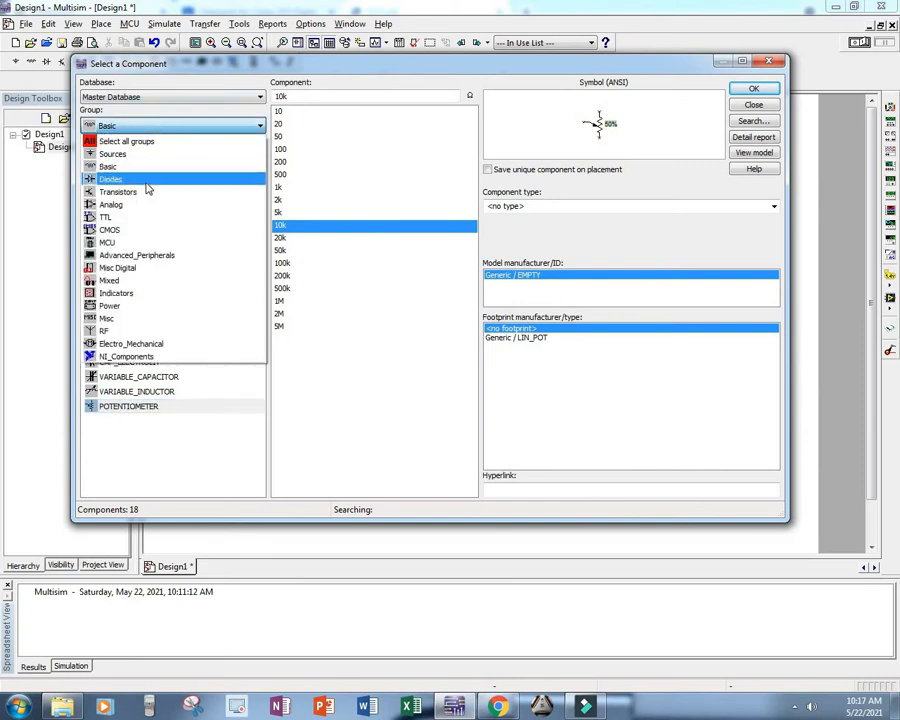
{"action": "left_click", "coordinate": [146, 182]}
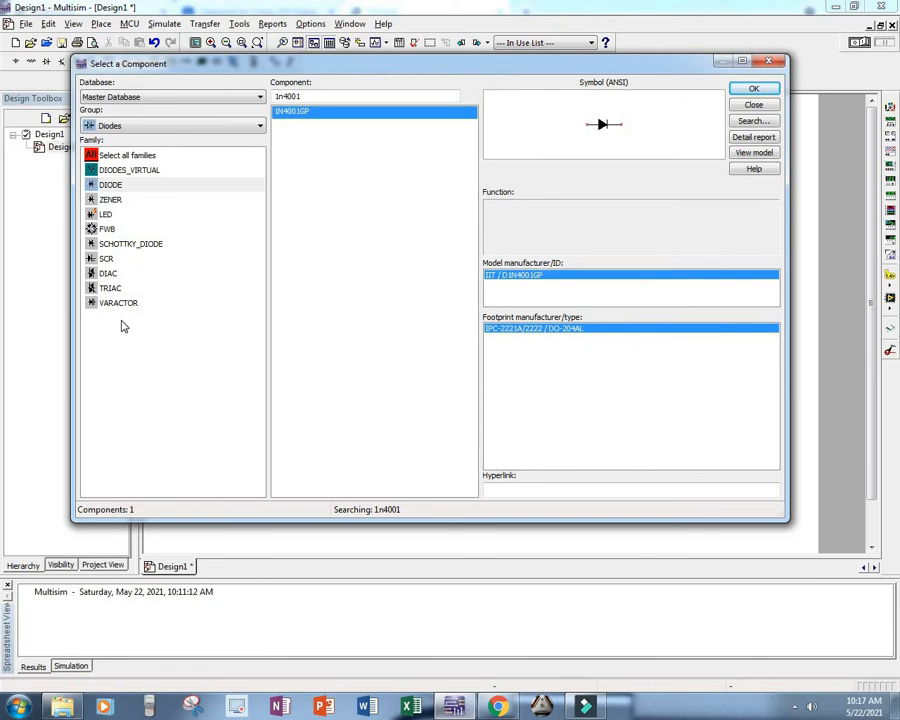
{"action": "left_click", "coordinate": [106, 230]}
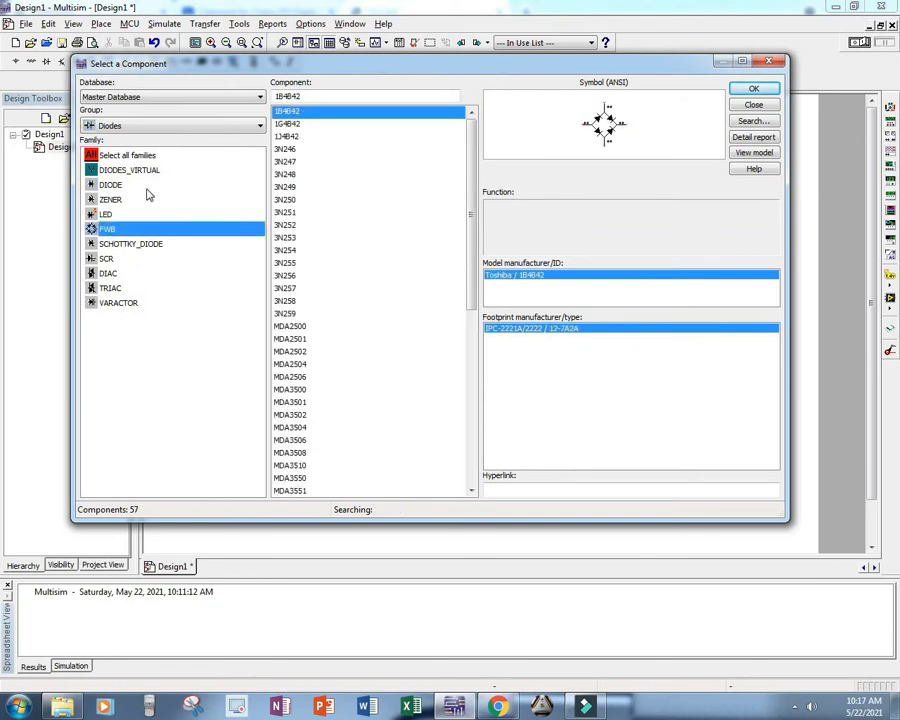
Step: Compare the DIODE and DIODES_VIRTUAL families, and change the component group to Transistors to view its families
{"action": "left_click", "coordinate": [100, 186]}
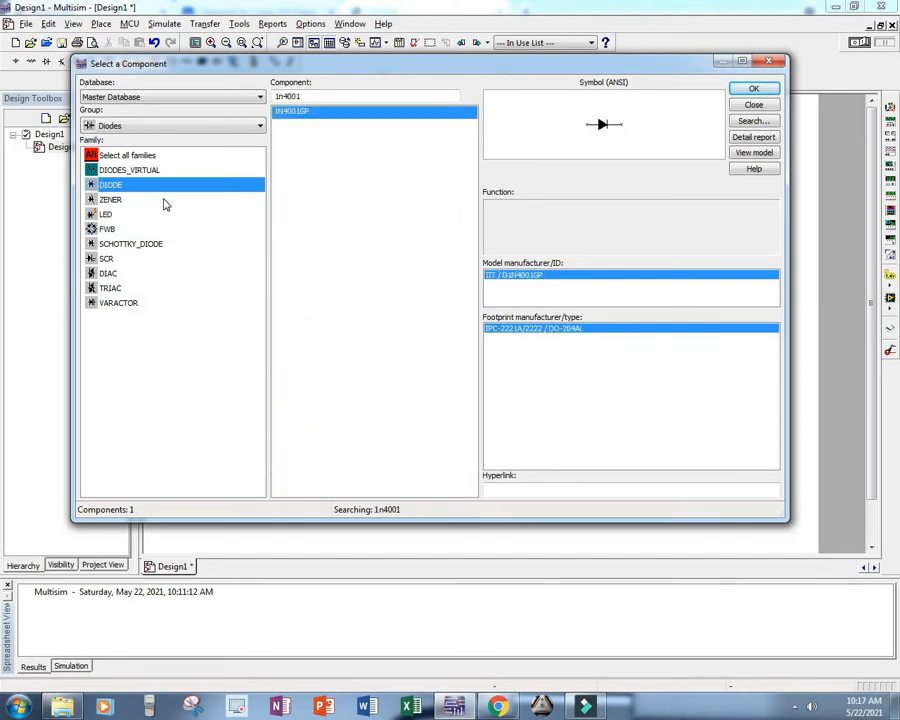
{"action": "left_click", "coordinate": [130, 172]}
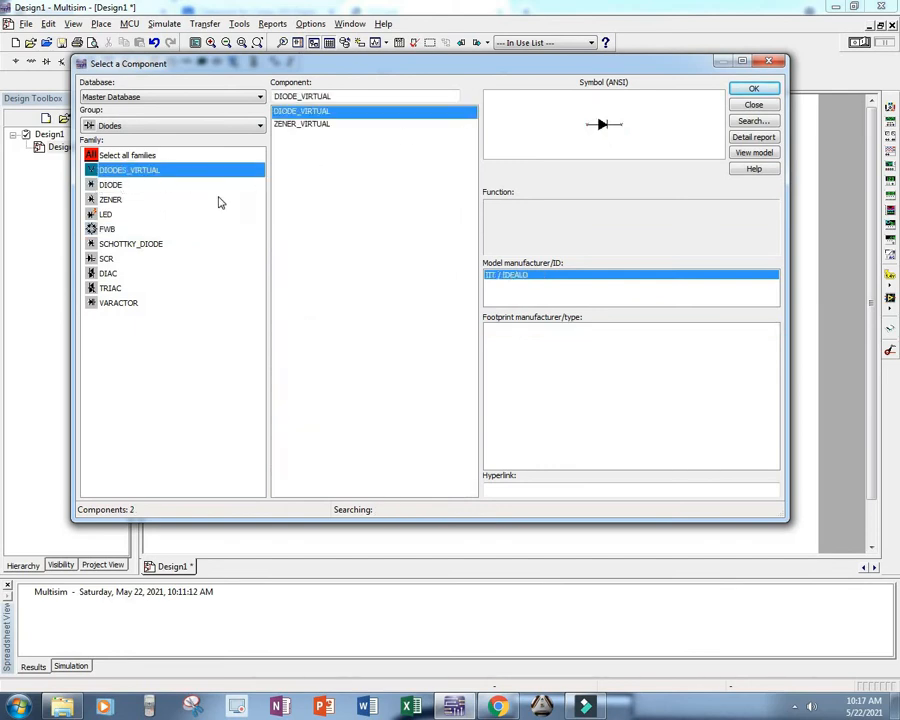
{"action": "left_click", "coordinate": [101, 186]}
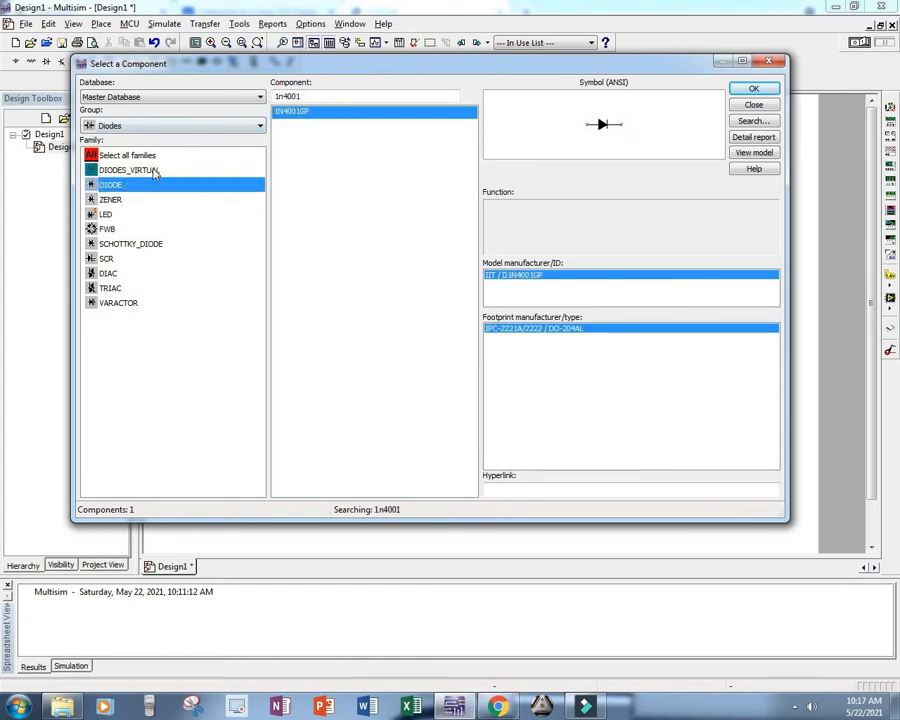
{"action": "left_click", "coordinate": [158, 127]}
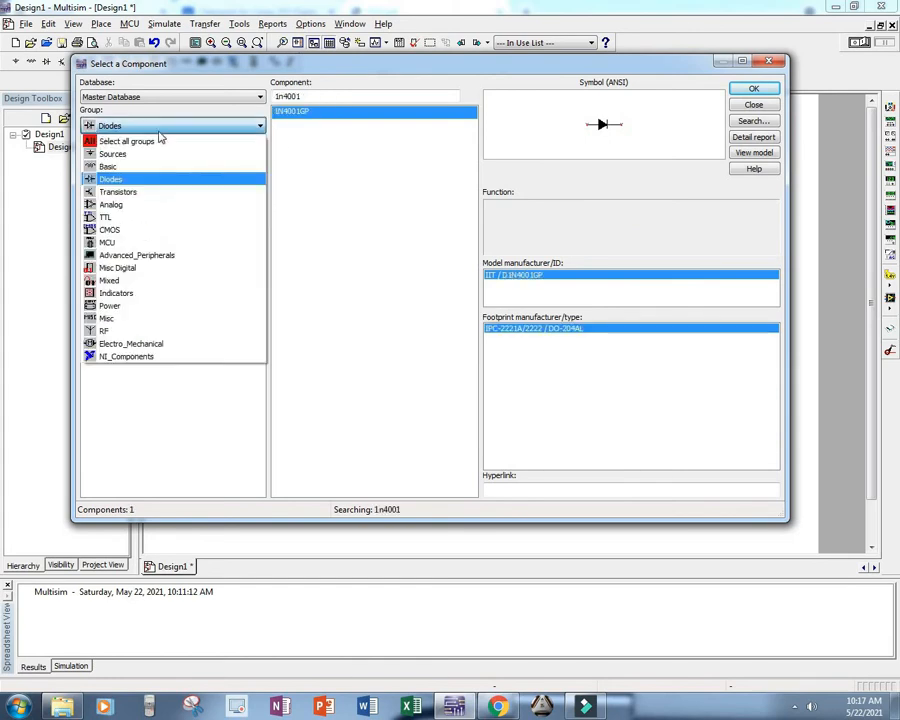
{"action": "left_click", "coordinate": [146, 192]}
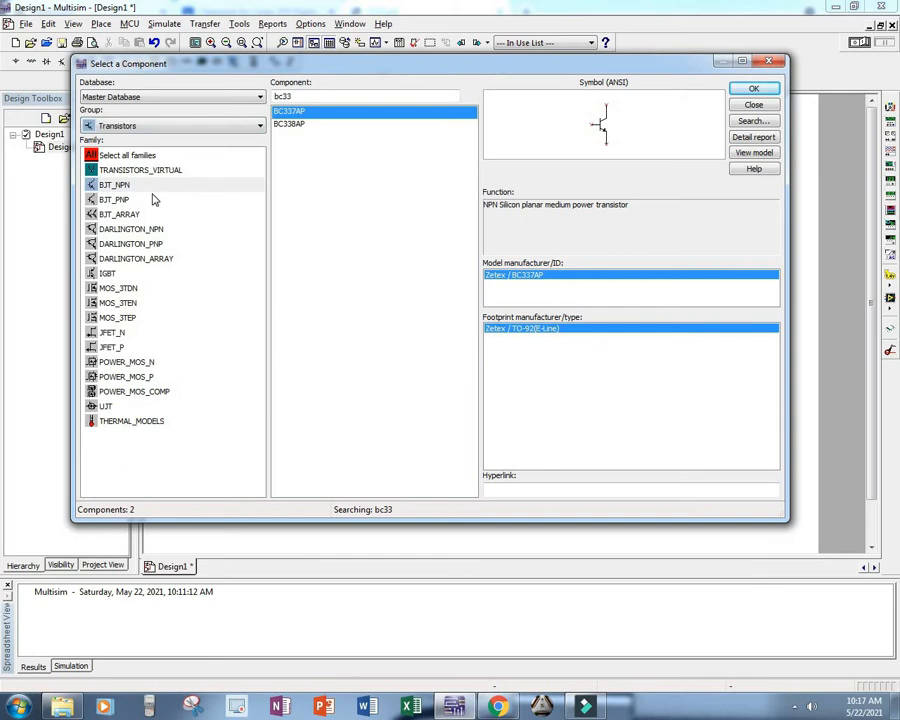
Step: Change the component group to Analog and view the OPAMP, OPAMP_NORTON and COMPARATOR families
{"action": "left_click", "coordinate": [165, 127]}
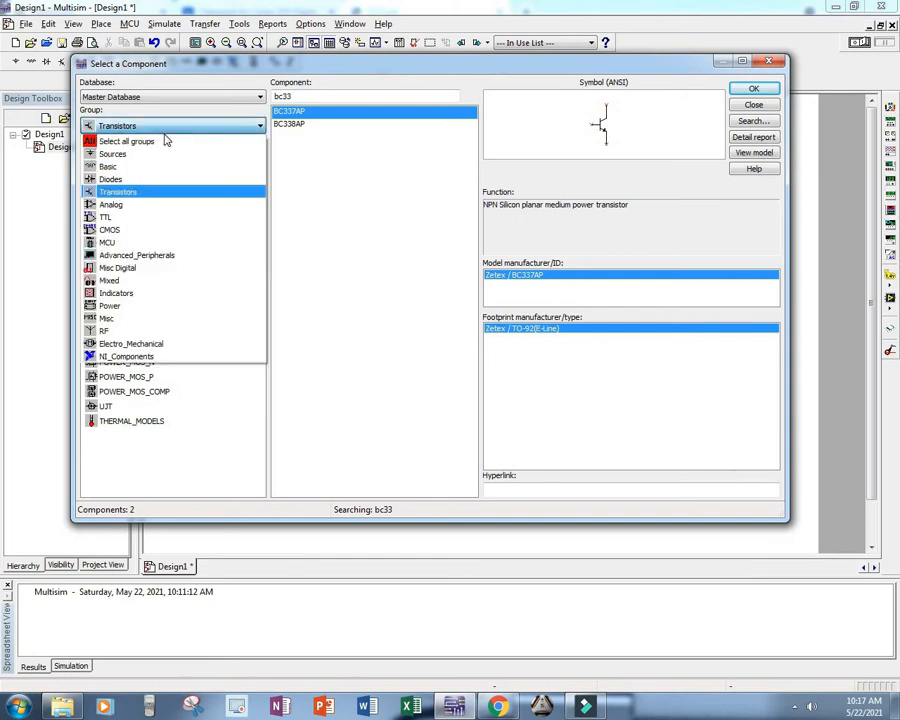
{"action": "left_click", "coordinate": [132, 206]}
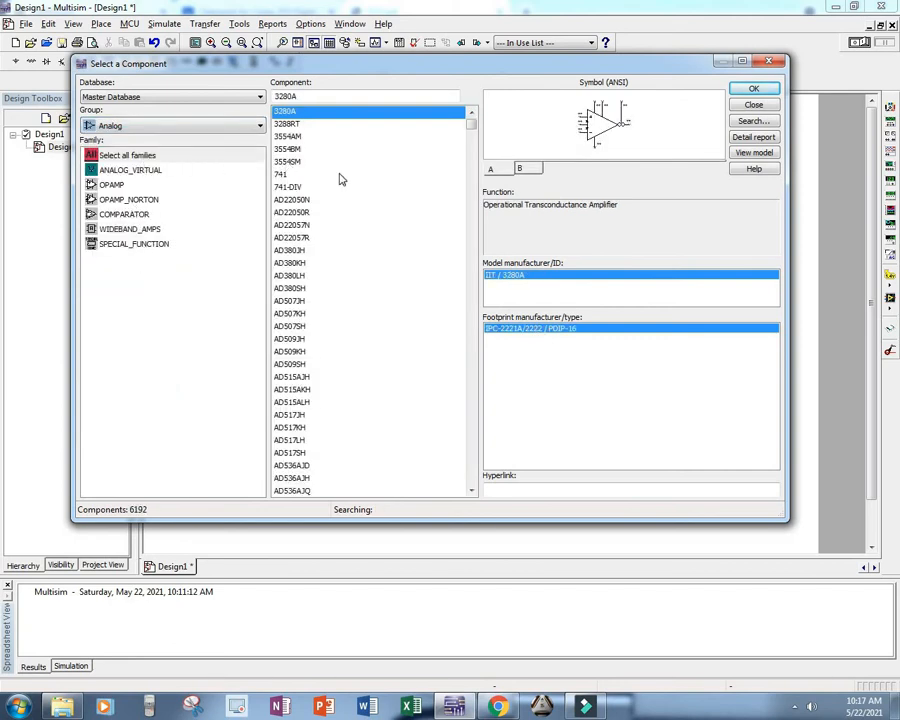
{"action": "scroll", "coordinate": [321, 238], "scroll_direction": "down", "scroll_amount": 6}
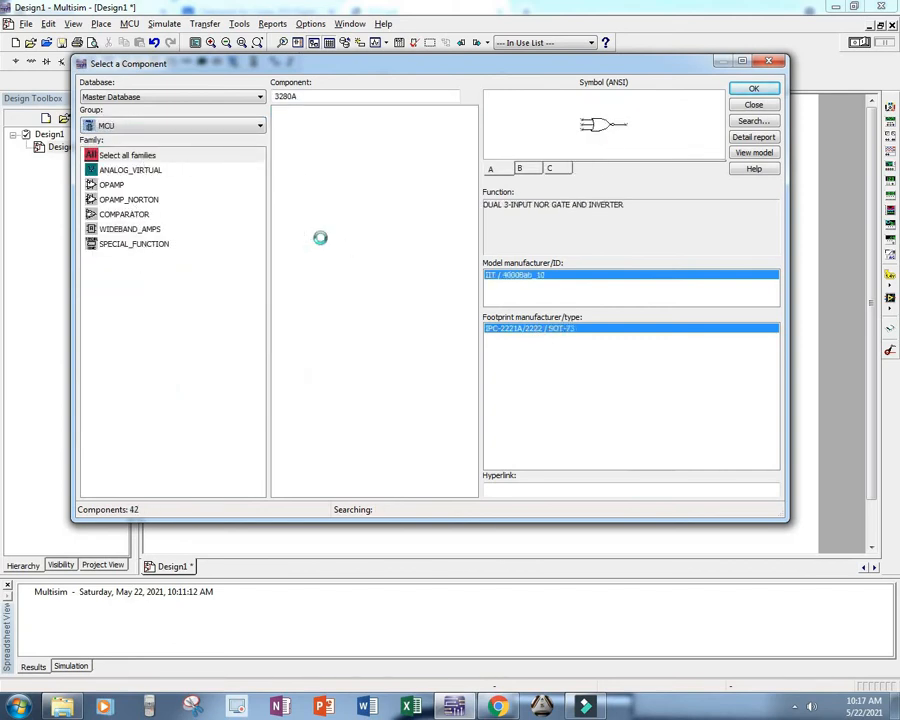
{"action": "scroll", "coordinate": [321, 238], "scroll_direction": "up", "scroll_amount": 6}
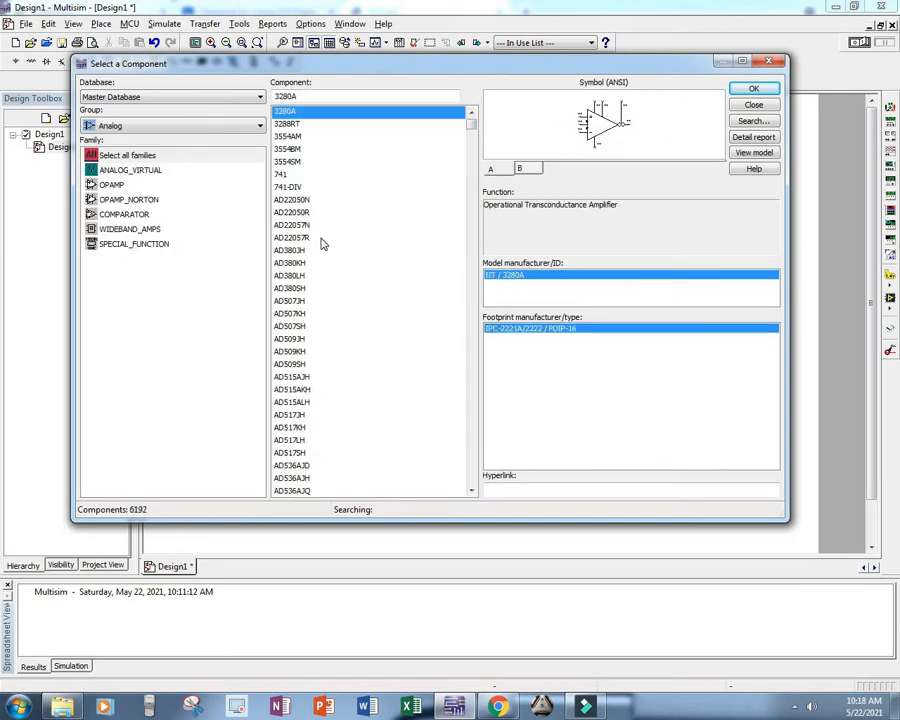
{"action": "left_click", "coordinate": [116, 186]}
{"action": "left_click", "coordinate": [125, 201]}
{"action": "left_click", "coordinate": [125, 215]}
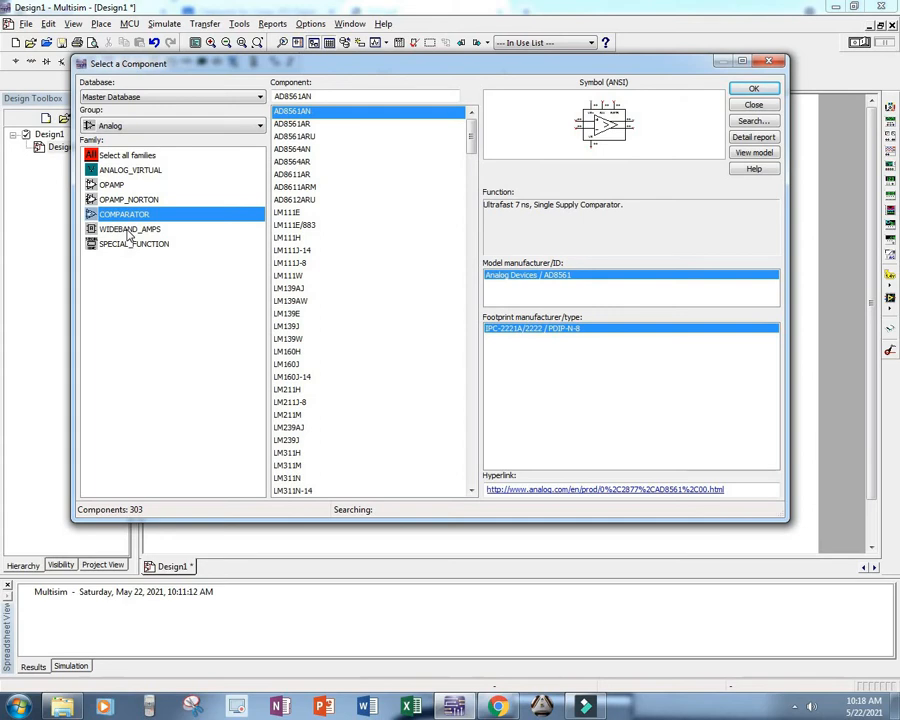
Step: Change the component group to TTL and compare the 74STD and 74STD_IC families, ending on 74STD
{"action": "left_click", "coordinate": [130, 125]}
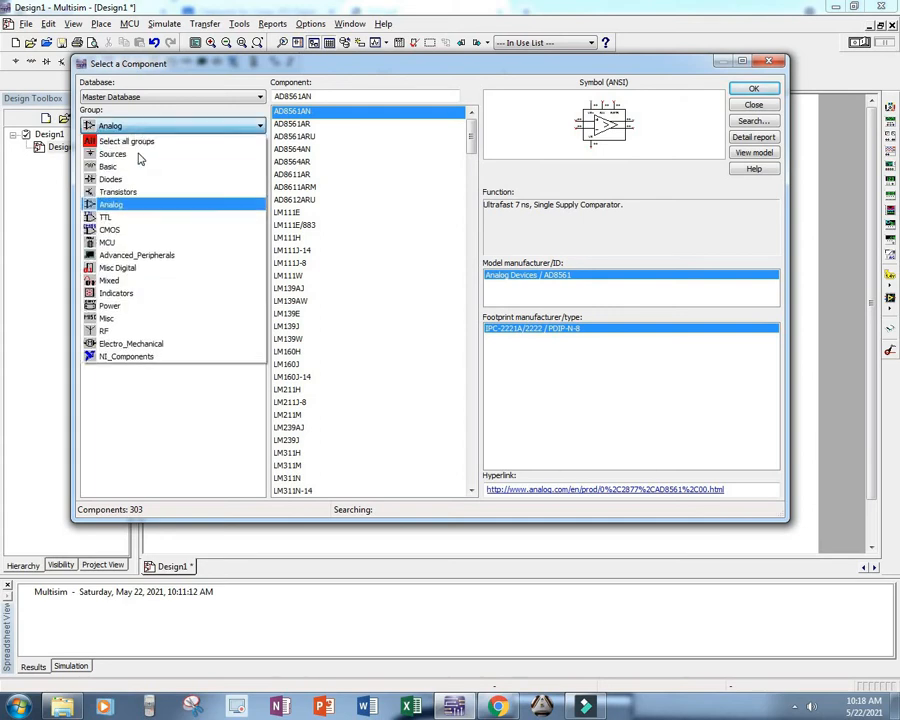
{"action": "left_click", "coordinate": [140, 217]}
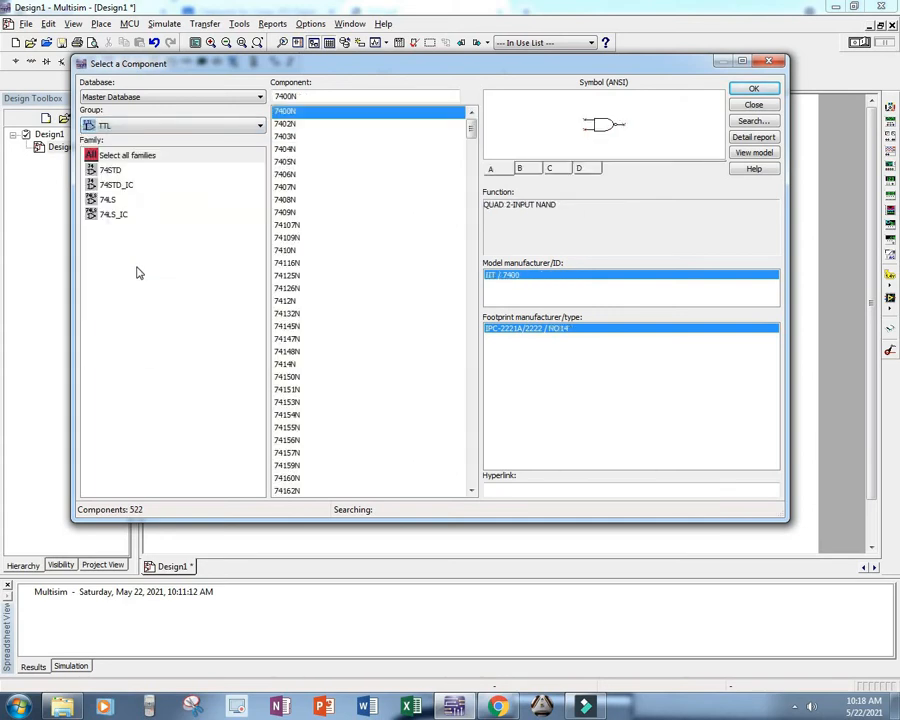
{"action": "left_click", "coordinate": [112, 170]}
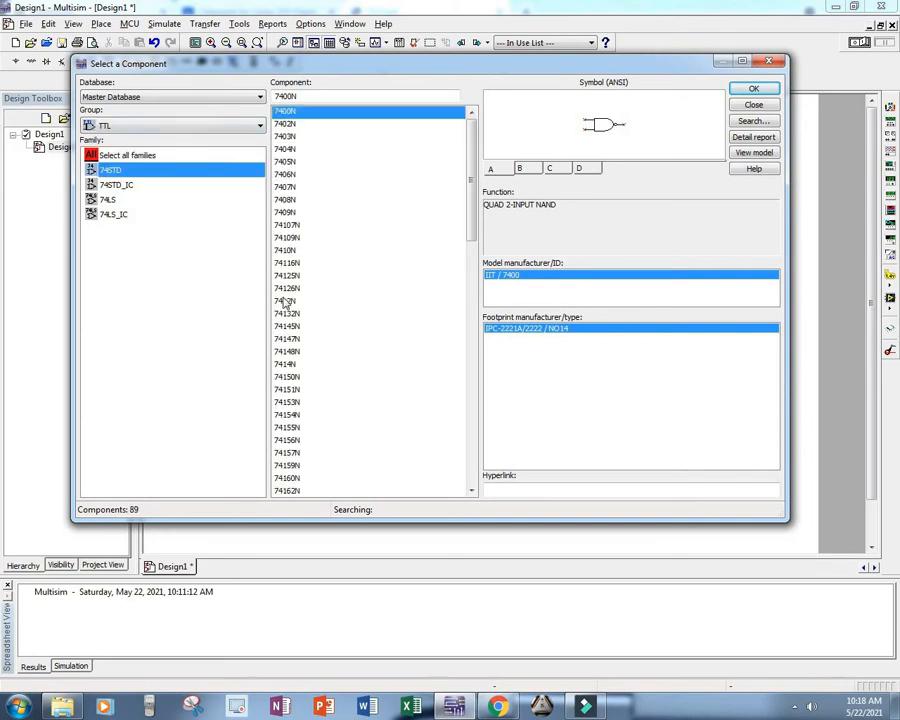
{"action": "left_click", "coordinate": [114, 186]}
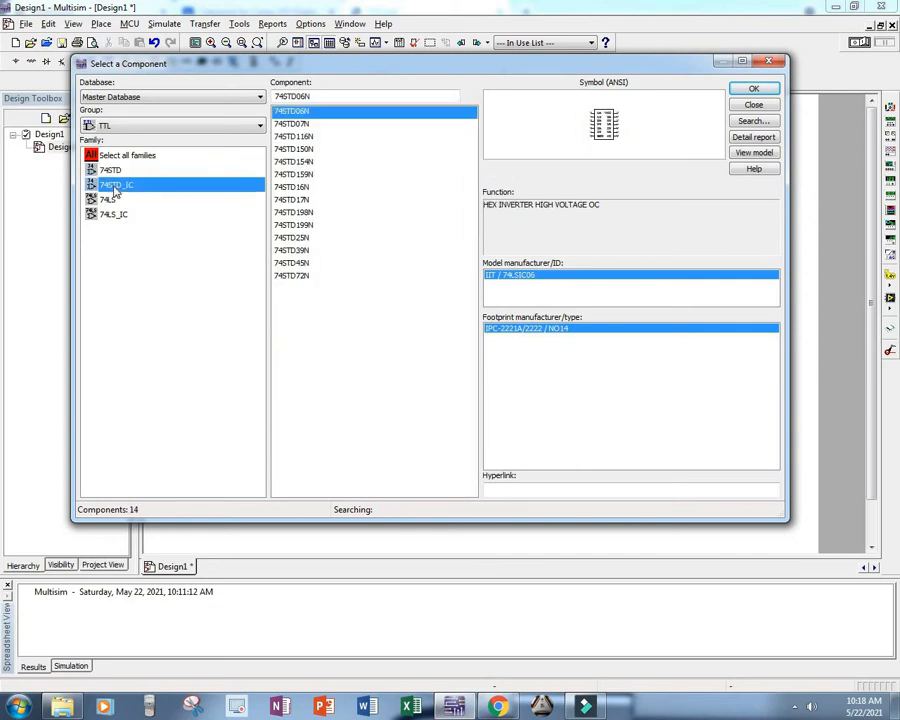
{"action": "left_click", "coordinate": [111, 171]}
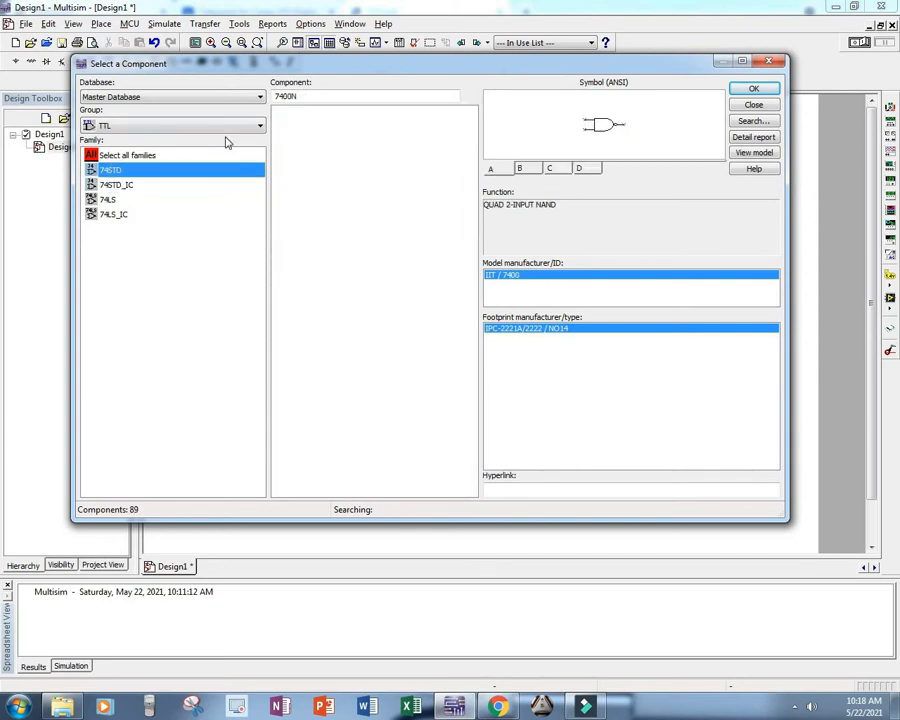
Step: View the symbols and functions of the 74145N, 7412N, 74116N and 74126N components in the 74STD family
{"action": "left_click", "coordinate": [286, 327]}
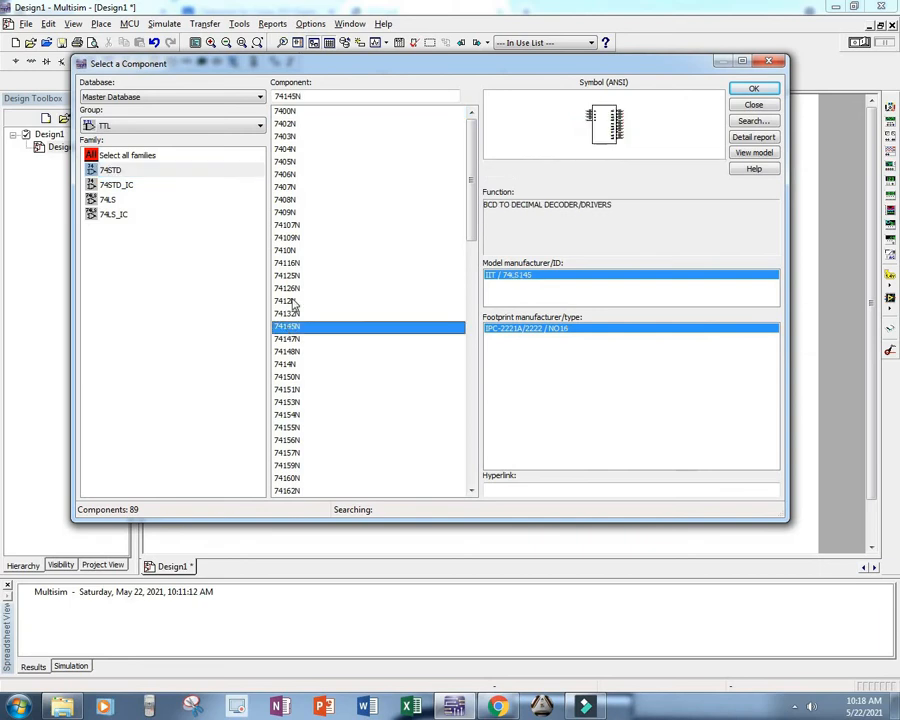
{"action": "left_click", "coordinate": [287, 301]}
{"action": "left_click", "coordinate": [287, 263]}
{"action": "left_click", "coordinate": [288, 289]}
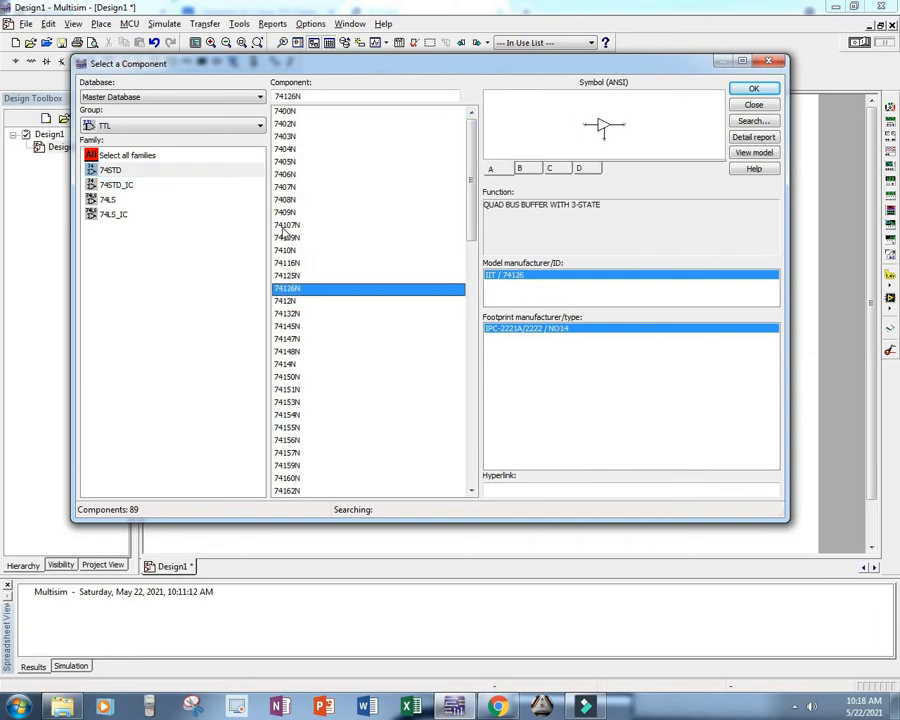
Step: Examine the symbols and functions of the basic 74STD gates one by one, from 7400N through 7407N and 7409N
{"action": "left_click", "coordinate": [286, 112]}
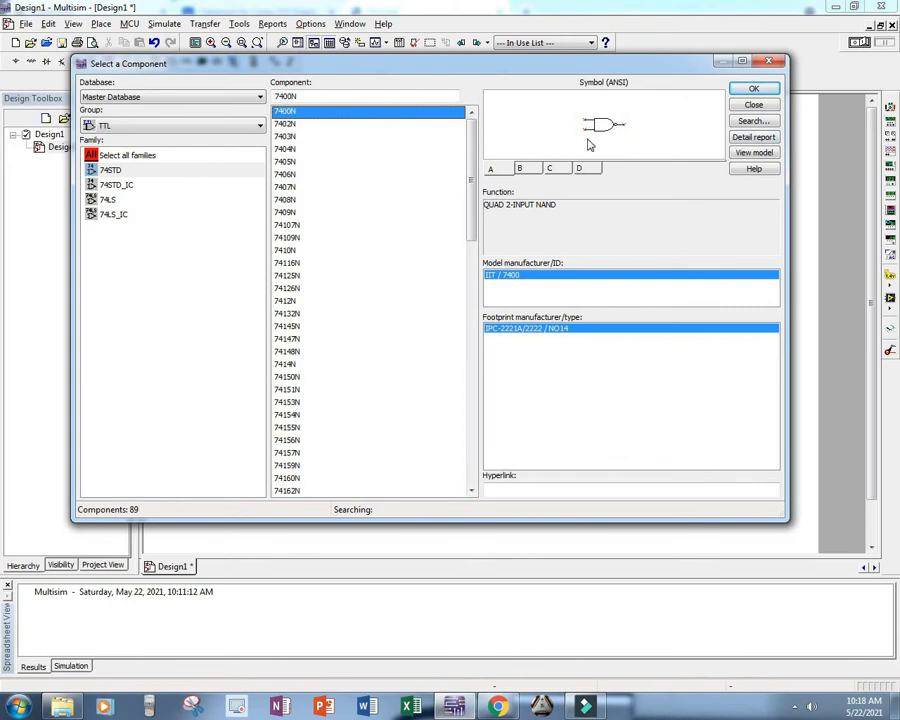
{"action": "left_click", "coordinate": [279, 126]}
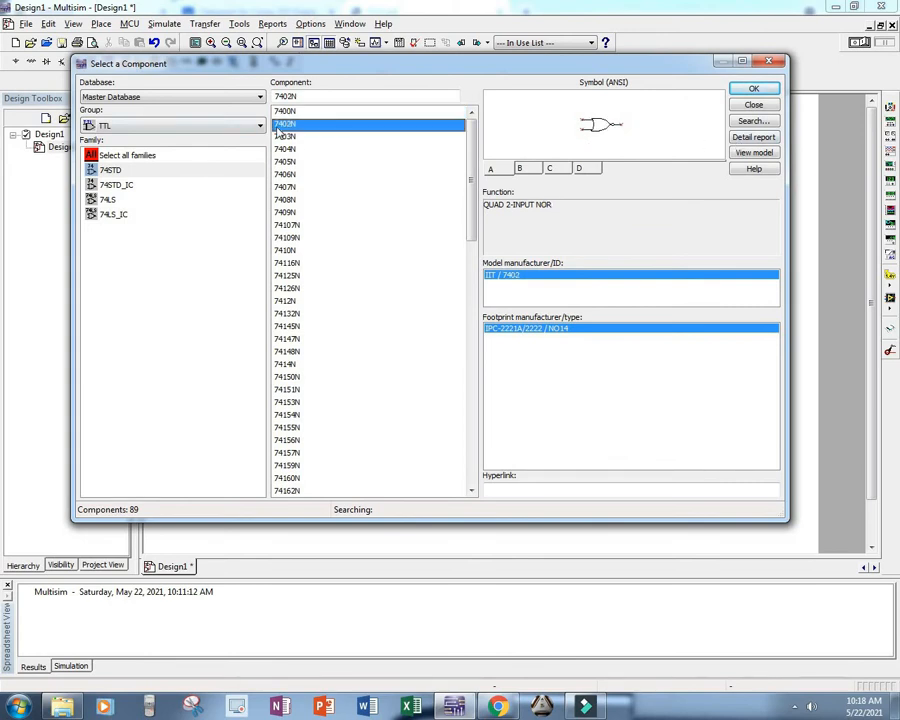
{"action": "left_click", "coordinate": [282, 138]}
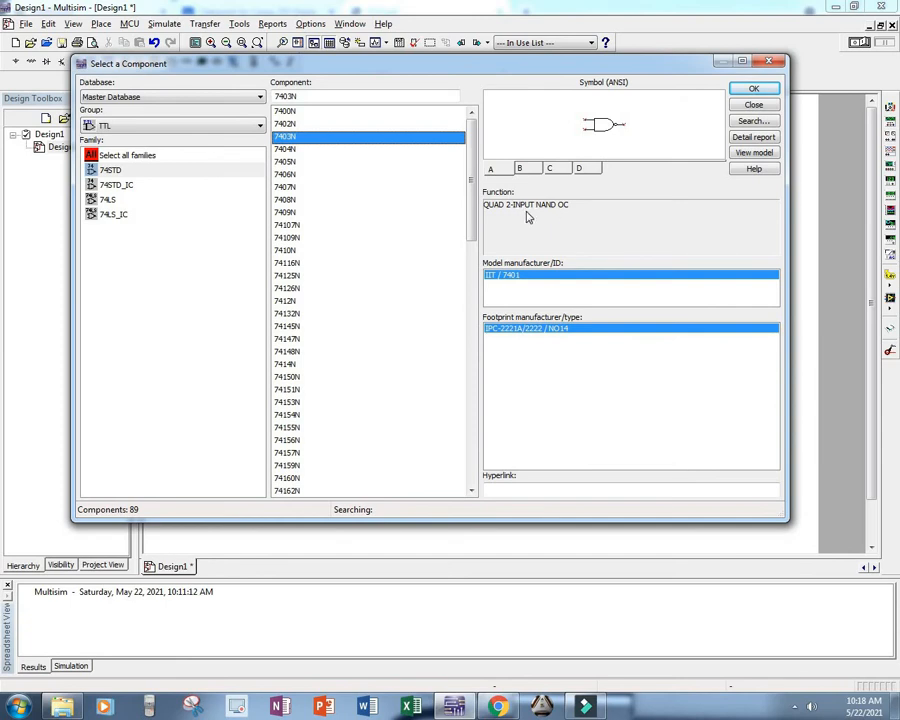
{"action": "left_click", "coordinate": [283, 149]}
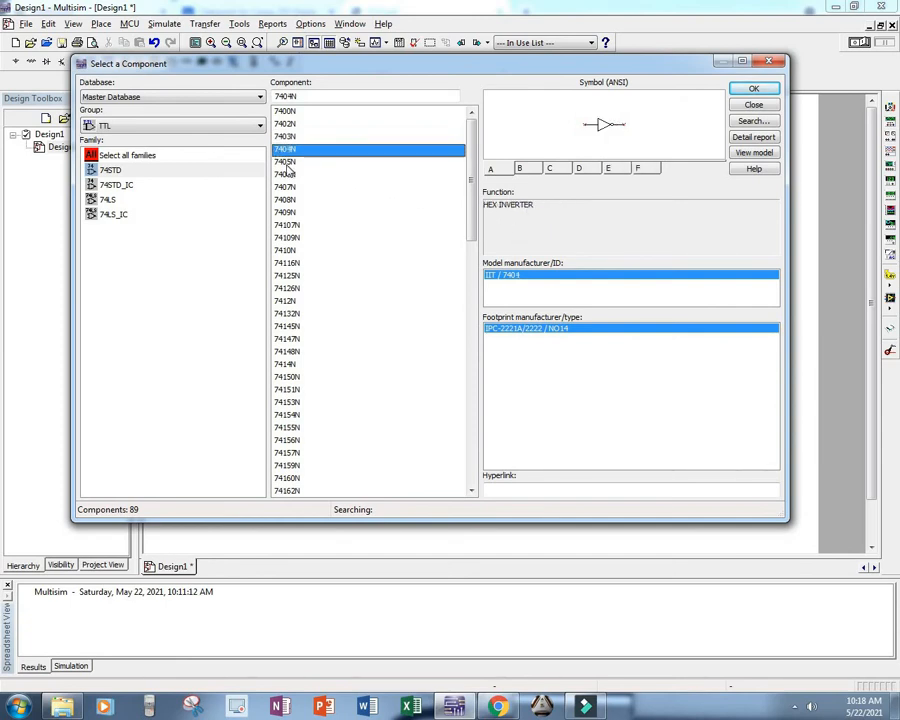
{"action": "left_click", "coordinate": [286, 162]}
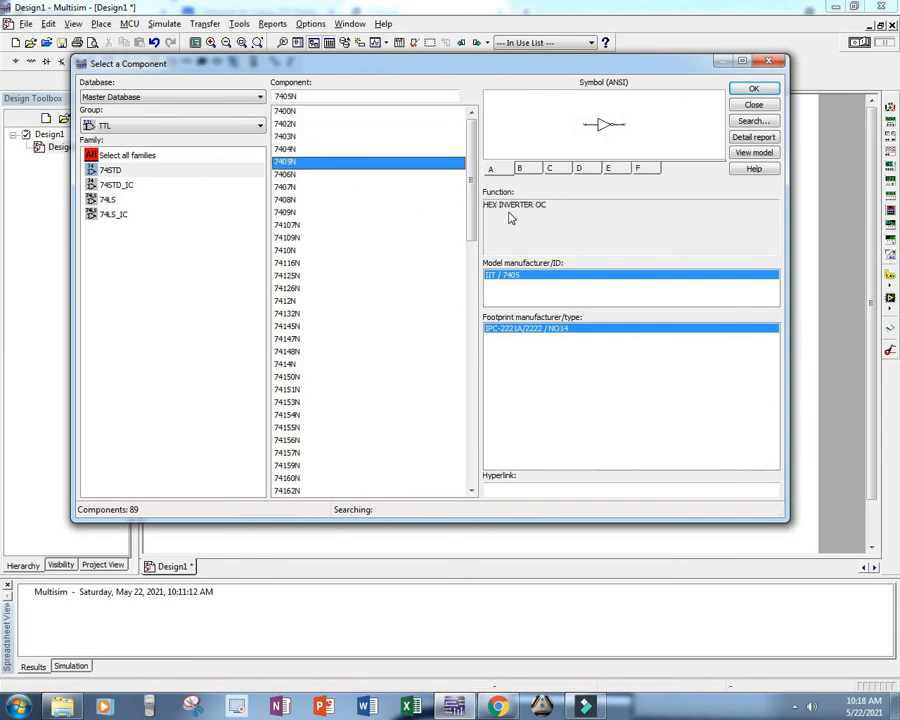
{"action": "left_click", "coordinate": [285, 175]}
{"action": "left_click", "coordinate": [287, 188]}
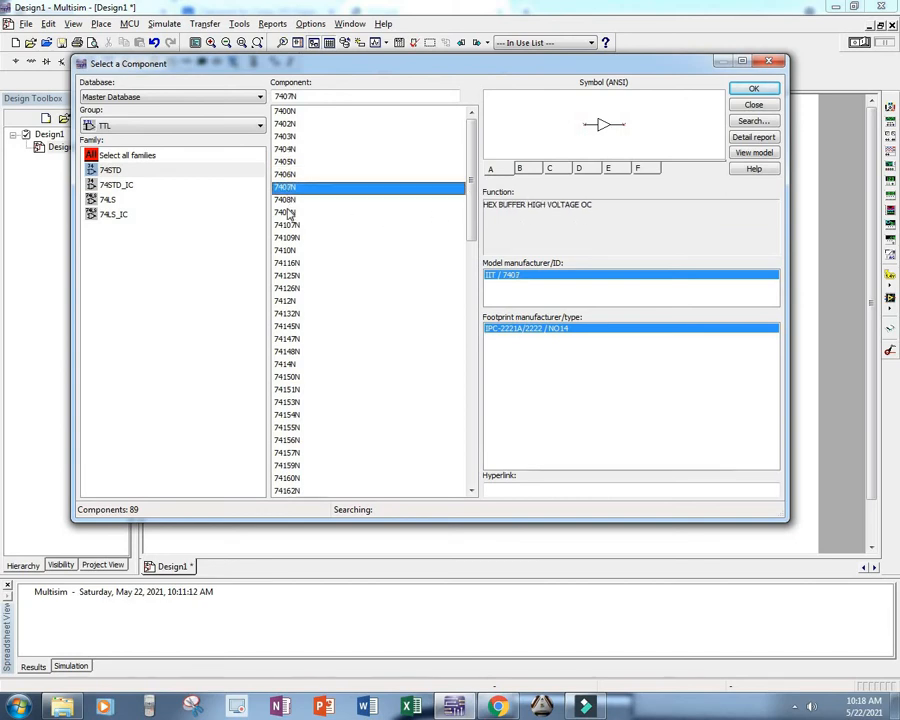
{"action": "left_click", "coordinate": [288, 213]}
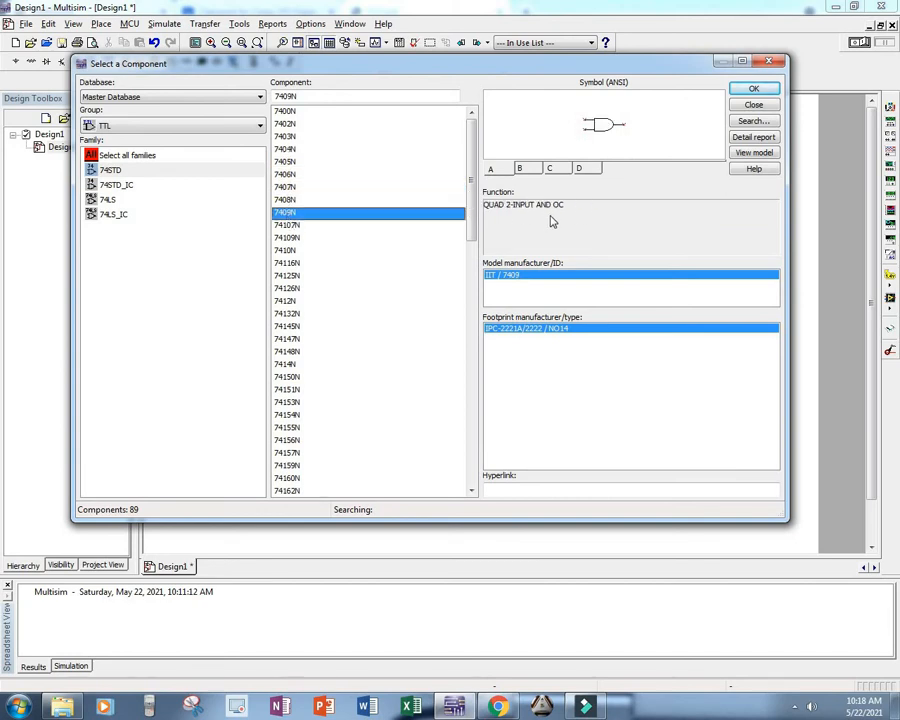
Step: Step through the 74STD components from 74107N to 74251N, examining each one's symbol and function description
{"action": "left_click", "coordinate": [292, 227]}
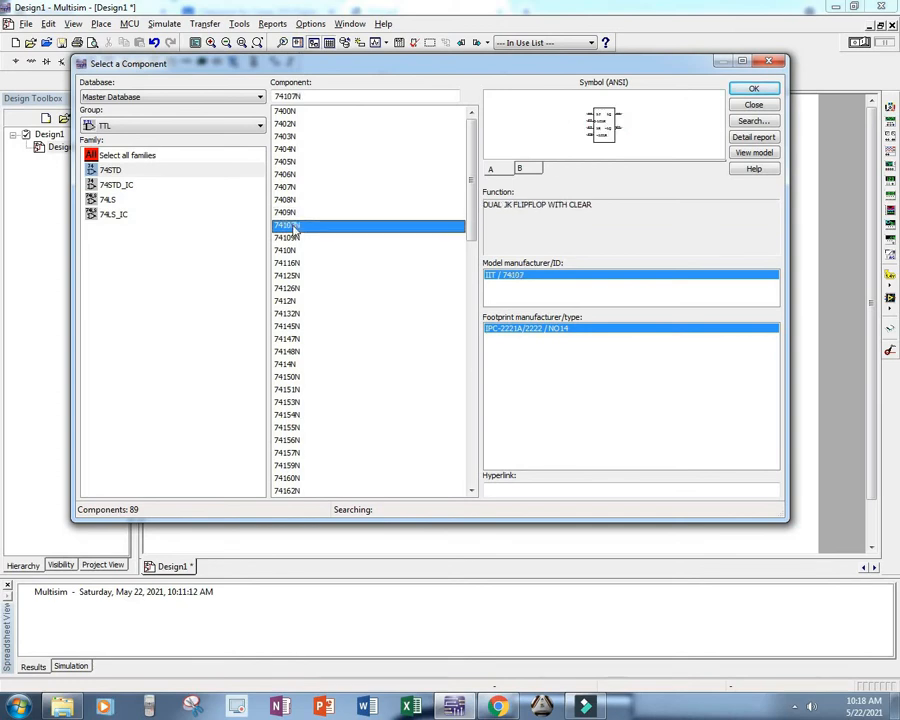
{"action": "key", "text": "Down"}
{"action": "key", "text": "Down"}
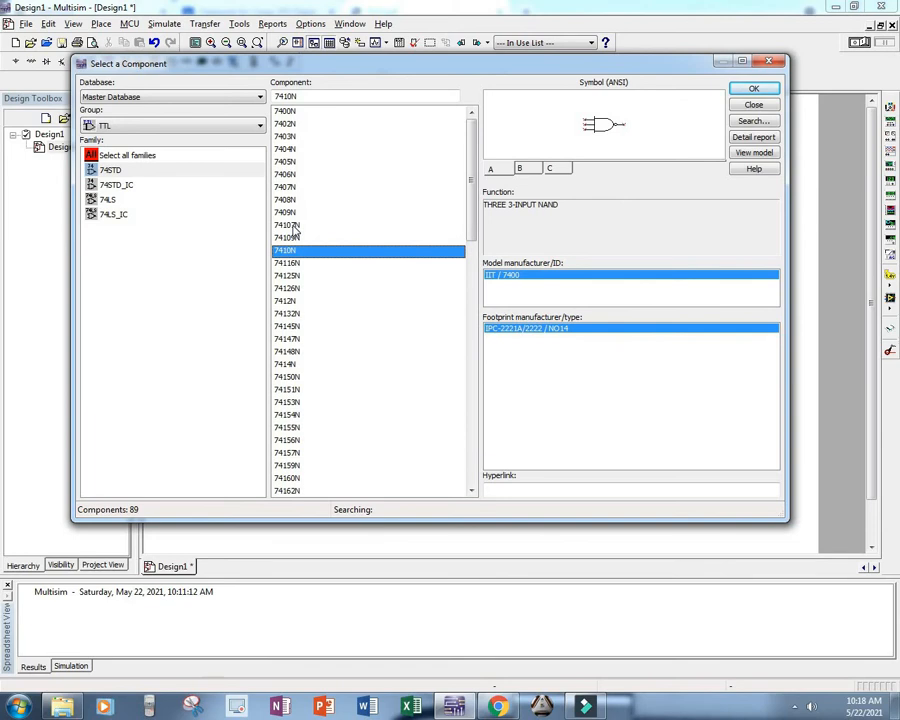
{"action": "key", "text": "Down"}
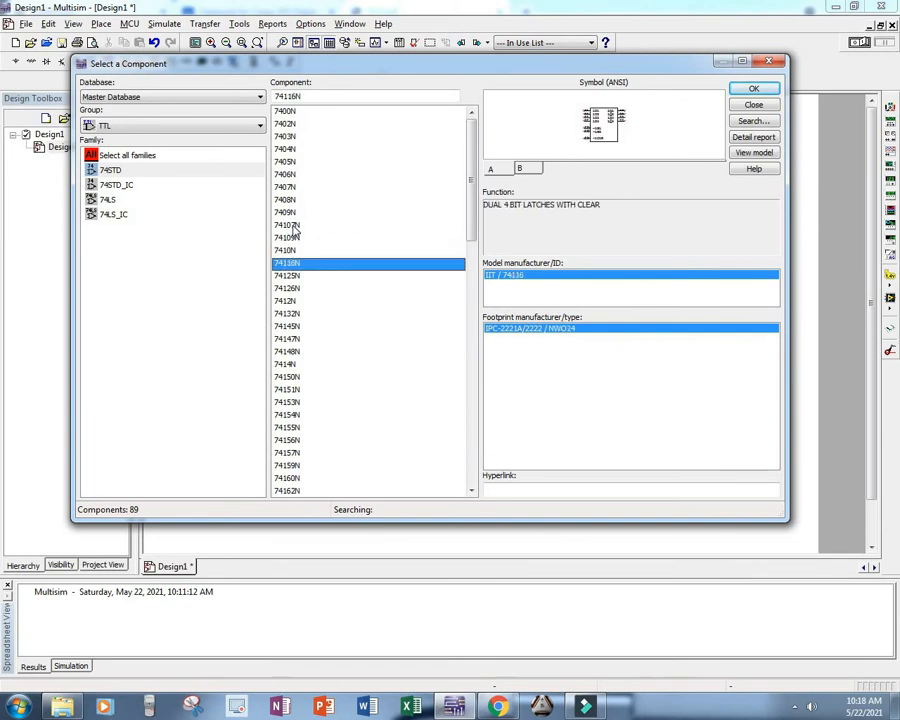
{"action": "key", "text": "Down"}
{"action": "key", "text": "Down"}
{"action": "key", "text": "Down"}
{"action": "key", "text": "Down"}
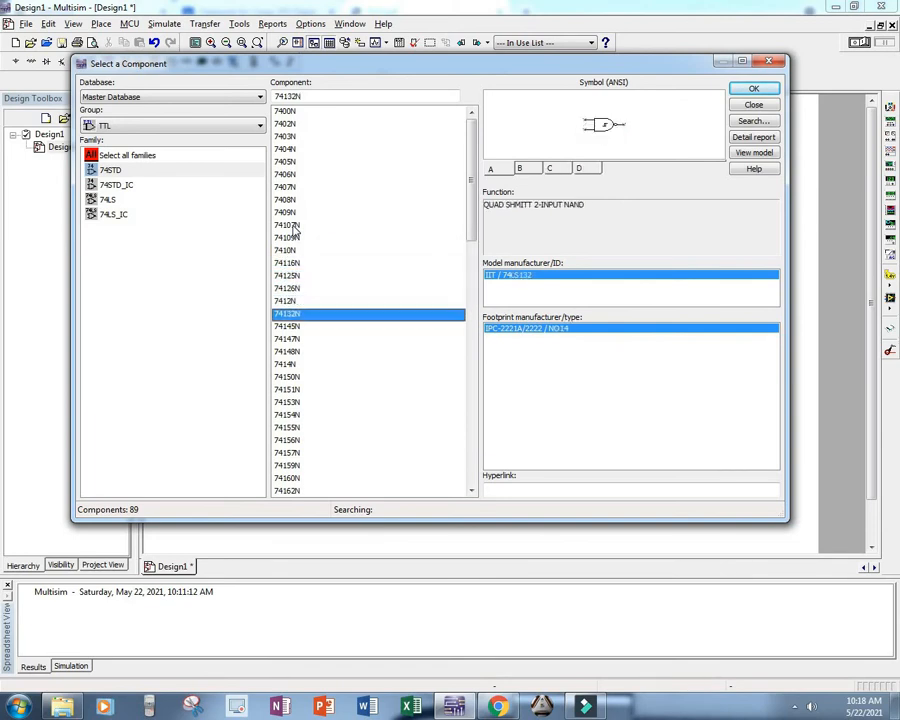
{"action": "key", "text": "Down"}
{"action": "key", "text": "Down"}
{"action": "key", "text": "Down"}
{"action": "key", "text": "Down"}
{"action": "key", "text": "Down"}
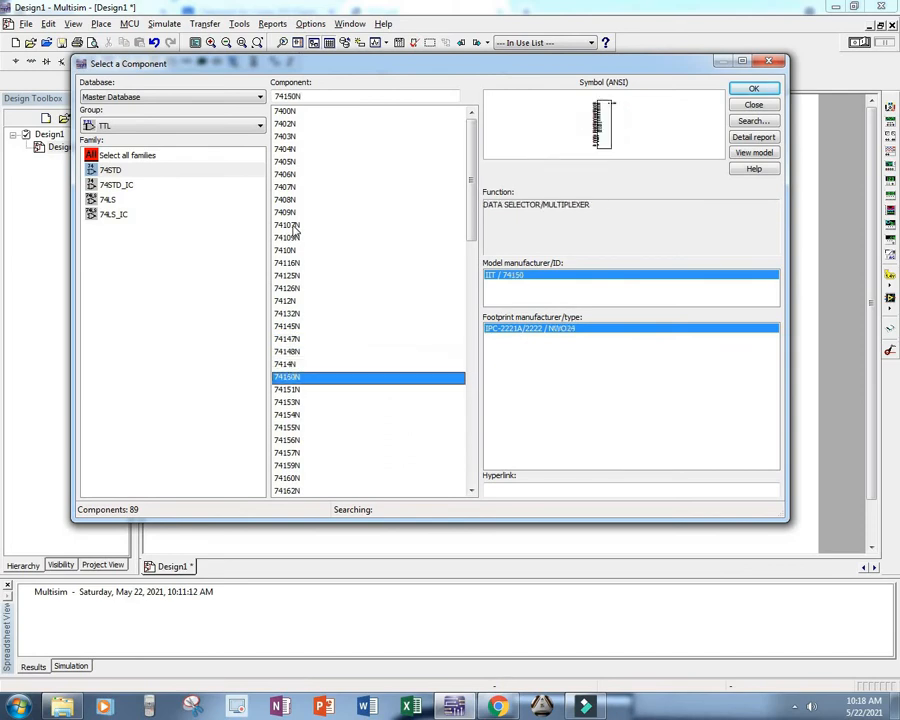
{"action": "key", "text": "Down"}
{"action": "key", "text": "Down"}
{"action": "key", "text": "Down"}
{"action": "key", "text": "Down"}
{"action": "key", "text": "Down"}
{"action": "key", "text": "Down"}
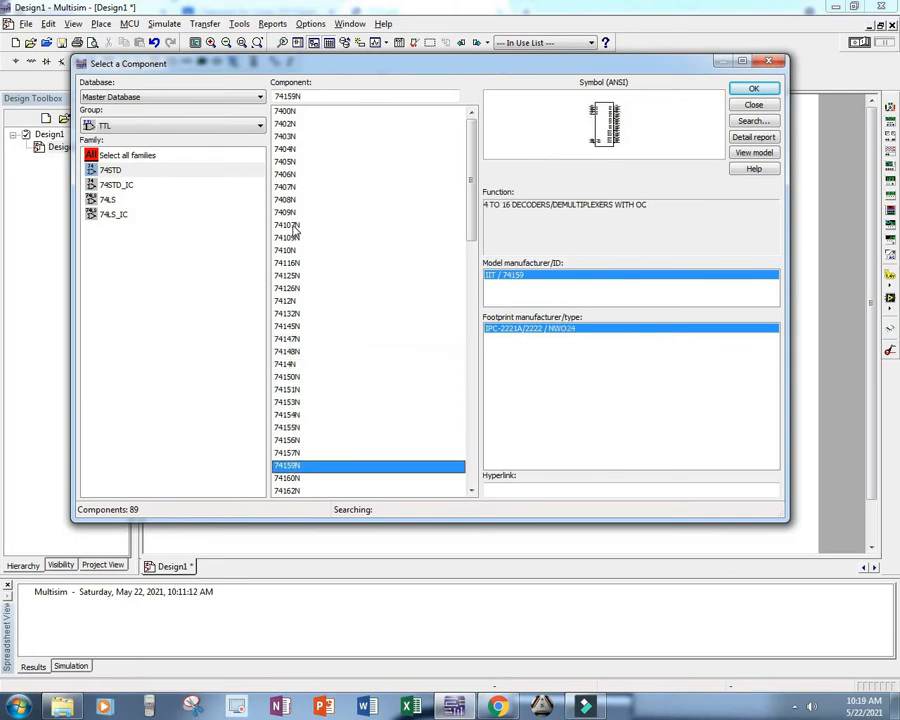
{"action": "key", "text": "Down"}
{"action": "key", "text": "Down"}
{"action": "key", "text": "Down"}
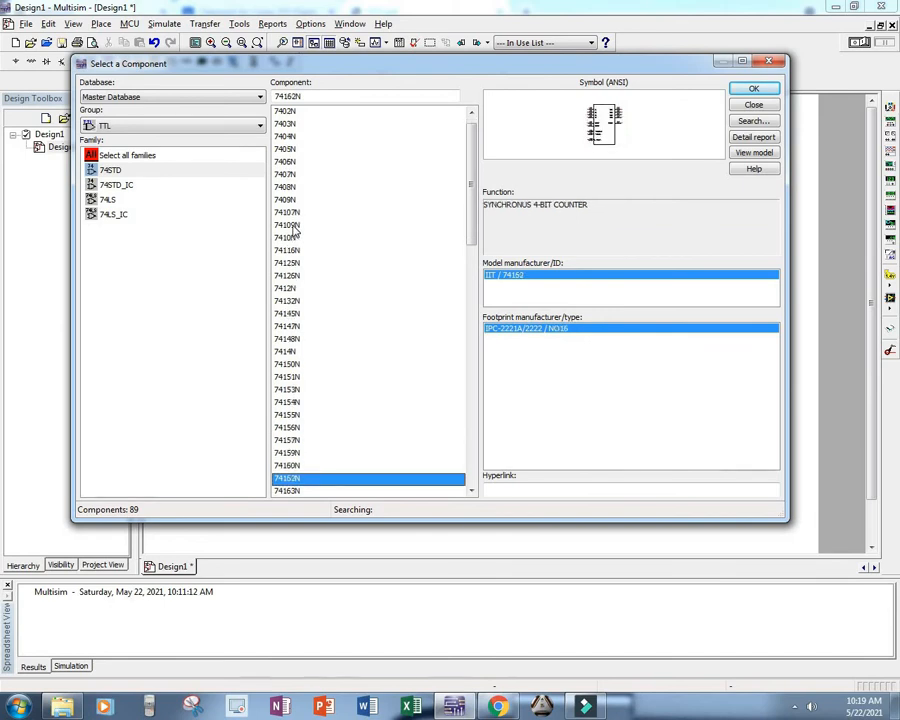
{"action": "key", "text": "Down"}
{"action": "key", "text": "Down"}
{"action": "key", "text": "Down"}
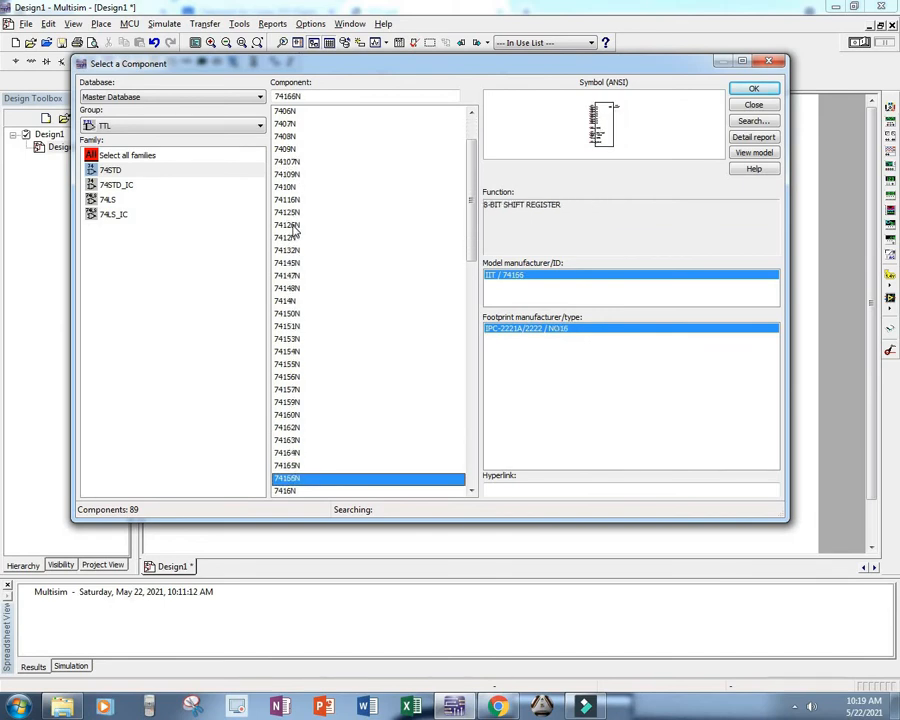
{"action": "key", "text": "Down"}
{"action": "key", "text": "Down"}
{"action": "key", "text": "Down"}
{"action": "key", "text": "Down"}
{"action": "key", "text": "Down"}
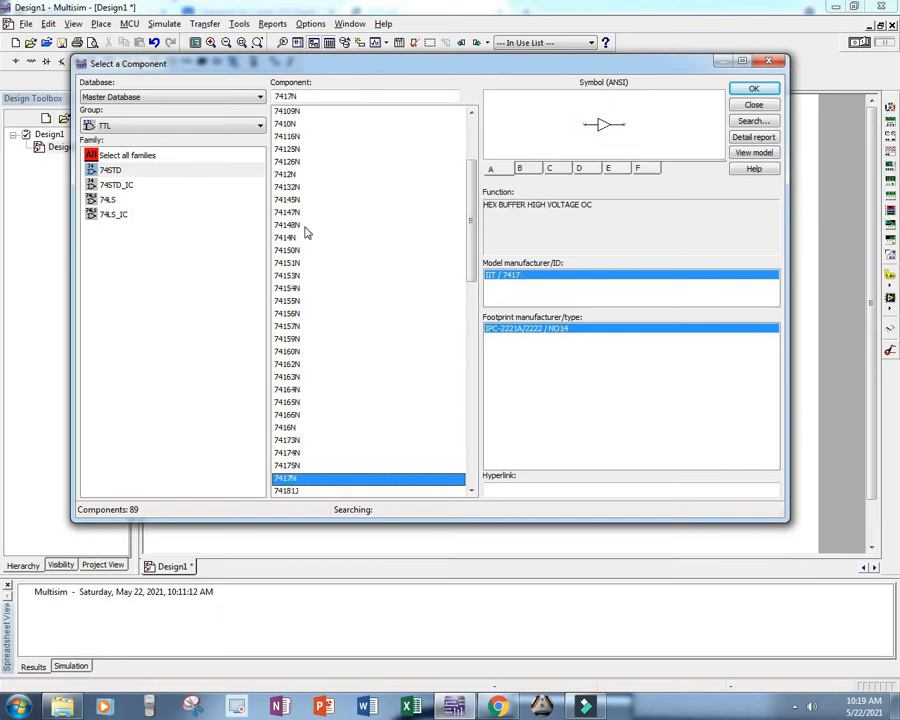
{"action": "key", "text": "Down"}
{"action": "key", "text": "Down"}
{"action": "key", "text": "Down"}
{"action": "key", "text": "Down"}
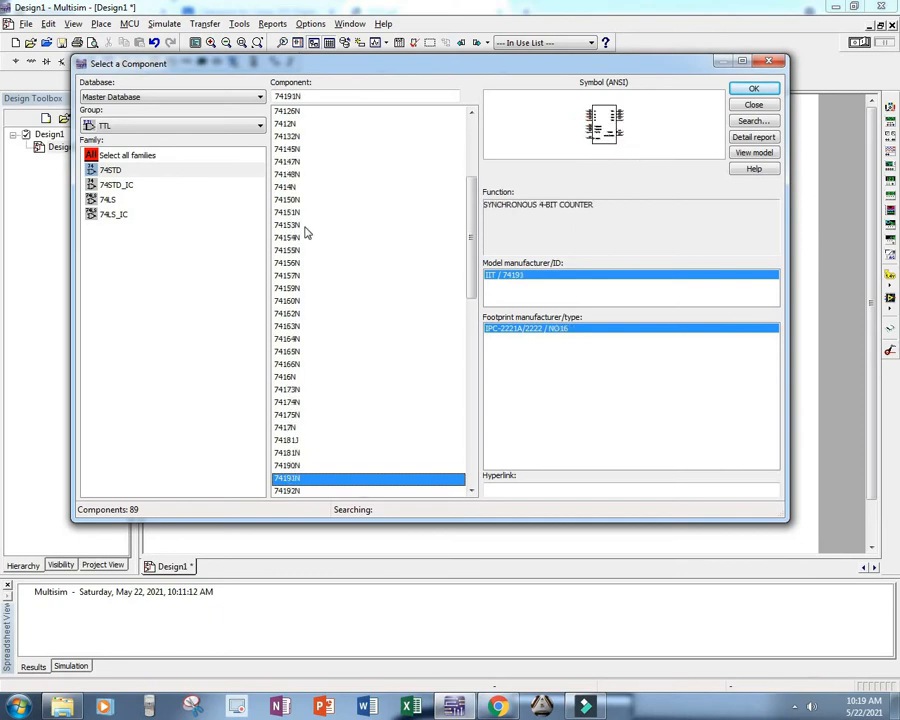
{"action": "key", "text": "Down"}
{"action": "key", "text": "Down"}
{"action": "key", "text": "Down"}
{"action": "key", "text": "Down"}
{"action": "key", "text": "Down"}
{"action": "key", "text": "Down"}
{"action": "key", "text": "Down"}
{"action": "key", "text": "Down"}
{"action": "key", "text": "Down"}
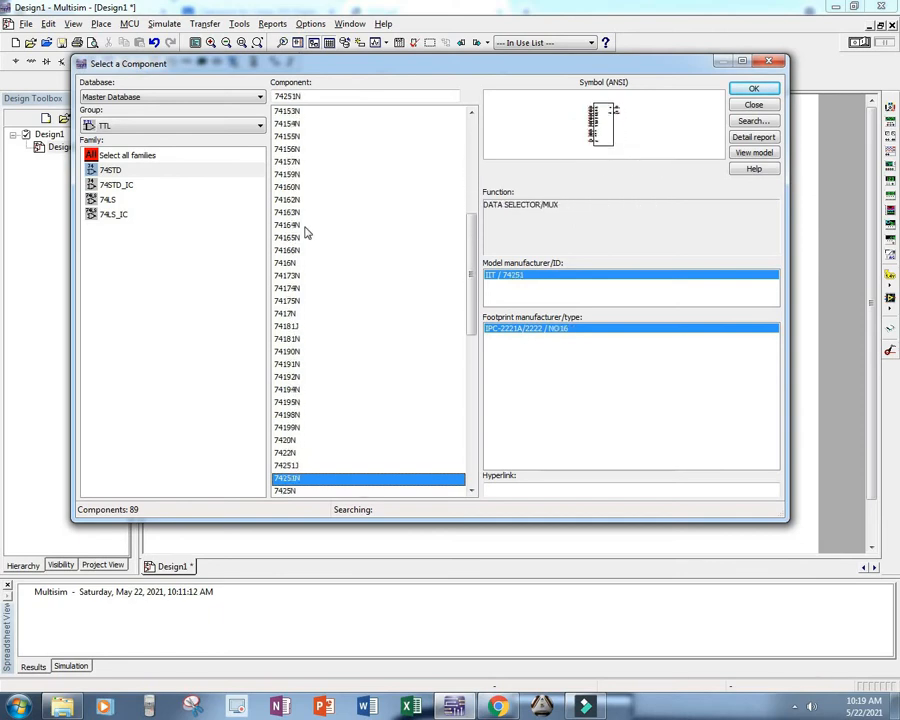
Step: Step through the 74STD components from 7425N to 74293N, examining each one's symbol and function description
{"action": "key", "text": "Down"}
{"action": "key", "text": "Down"}
{"action": "key", "text": "Down"}
{"action": "key", "text": "Up"}
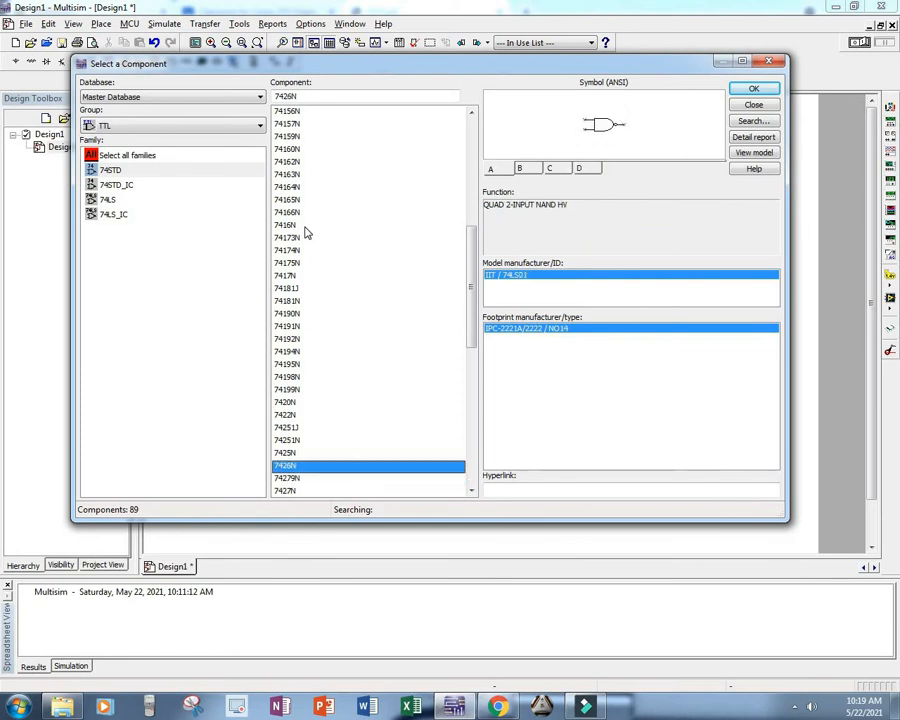
{"action": "key", "text": "Down"}
{"action": "key", "text": "Down"}
{"action": "key", "text": "Down"}
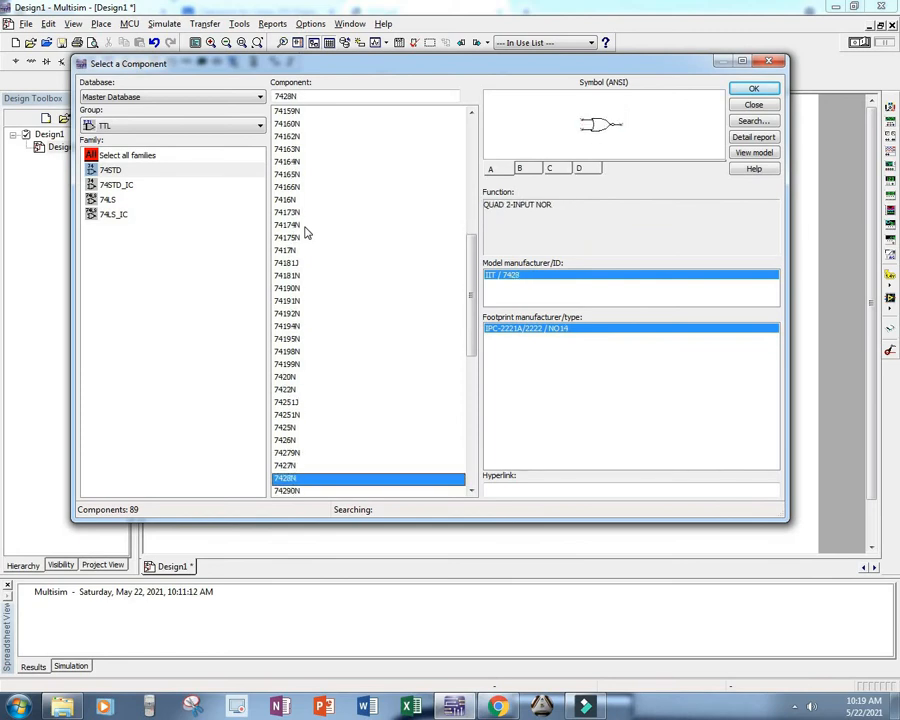
{"action": "key", "text": "Down"}
{"action": "key", "text": "Down"}
Step: Compare the 74LS and 74LS_IC families, ending with 74LS selected
{"action": "left_click", "coordinate": [108, 201]}
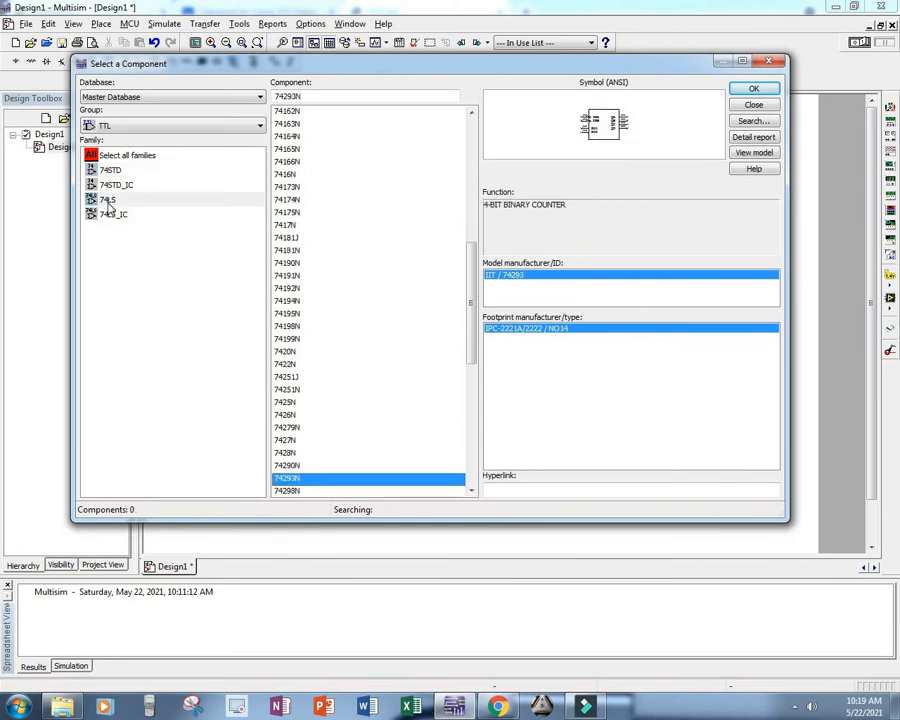
{"action": "key", "text": "Down"}
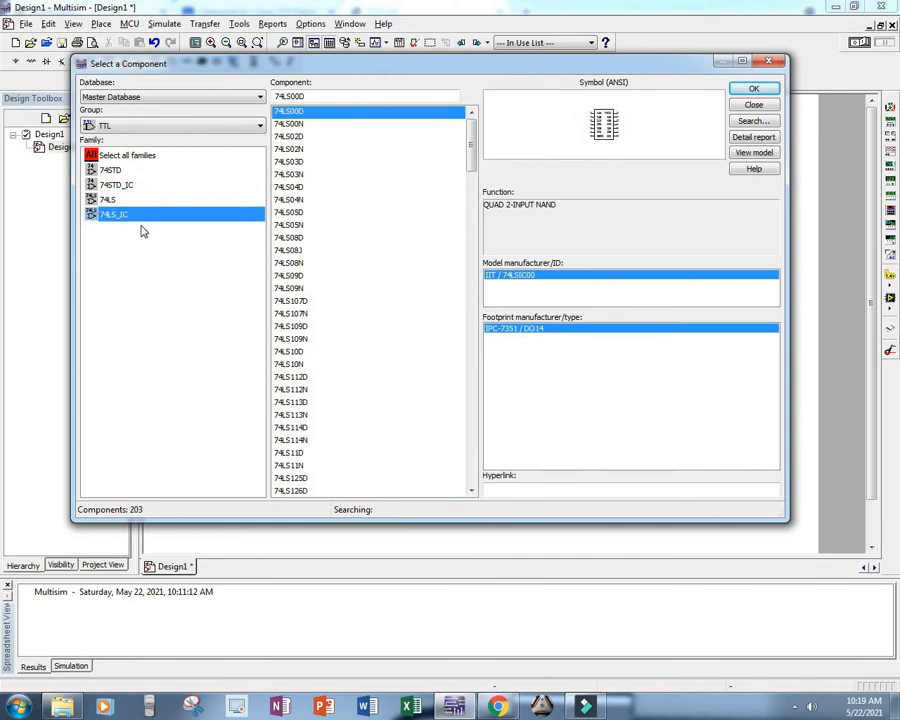
{"action": "left_click", "coordinate": [112, 200]}
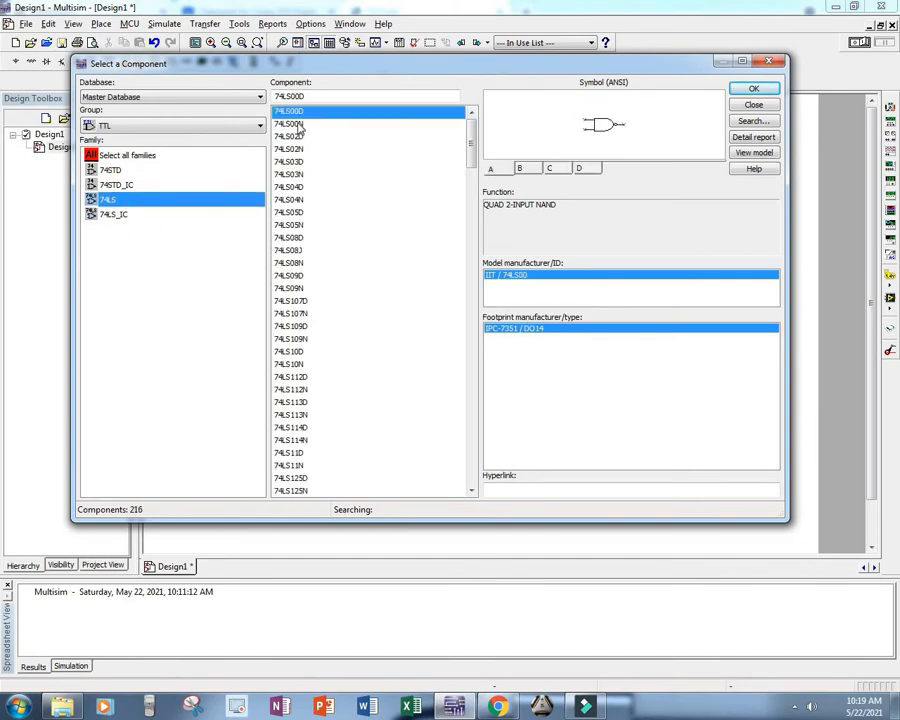
Step: Examine the symbols and functions of the basic 74LS gates one by one, from 74LS00N to 74LS09D
{"action": "left_click", "coordinate": [298, 125]}
{"action": "left_click", "coordinate": [300, 139]}
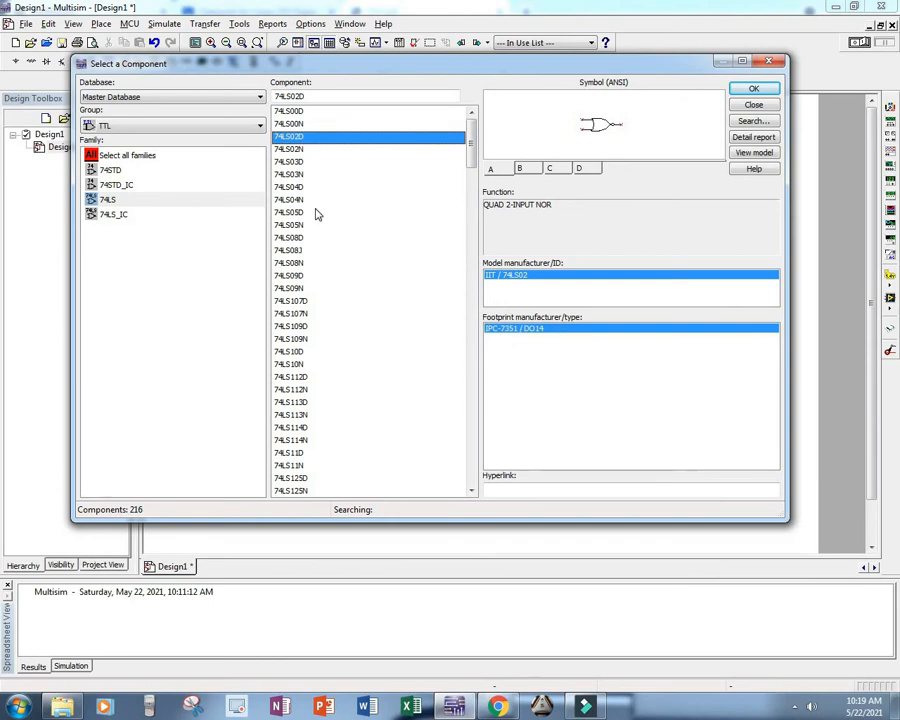
{"action": "key", "text": "Down"}
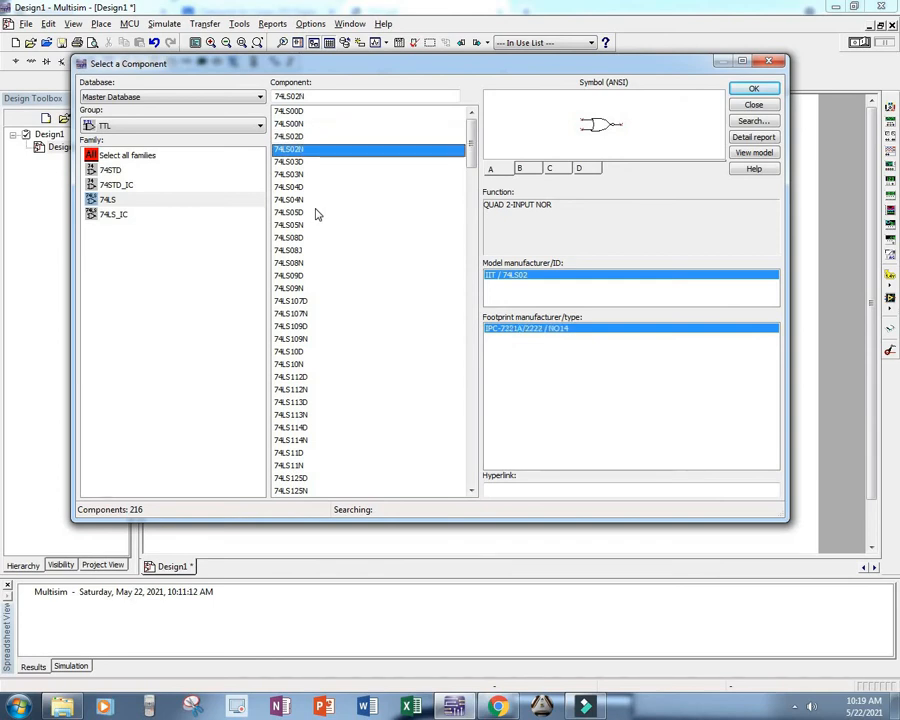
{"action": "key", "text": "Down"}
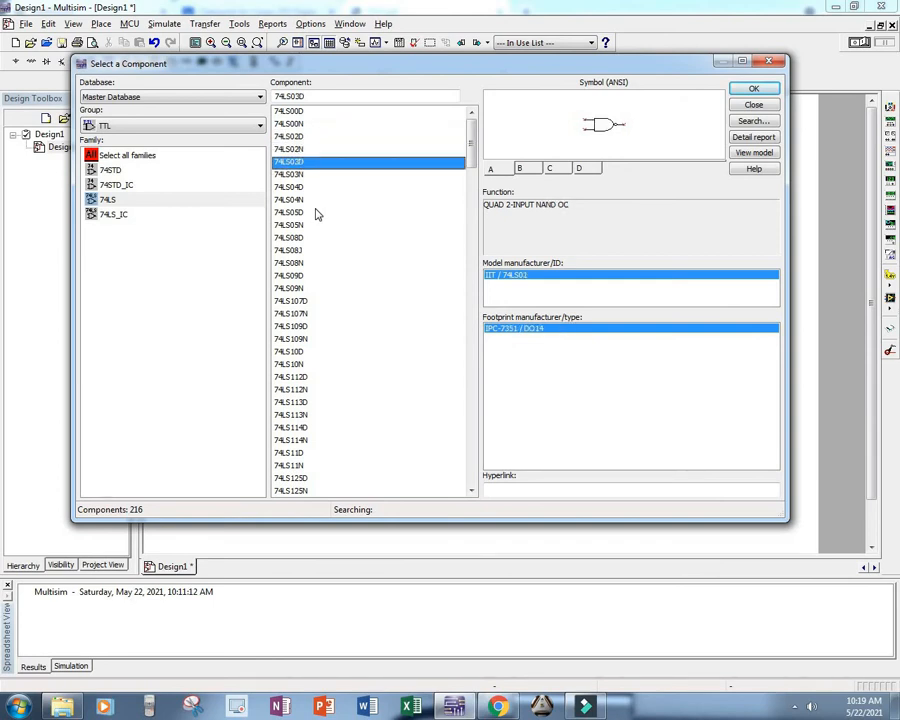
{"action": "key", "text": "Down"}
{"action": "key", "text": "Down"}
{"action": "key", "text": "Down"}
{"action": "key", "text": "Down"}
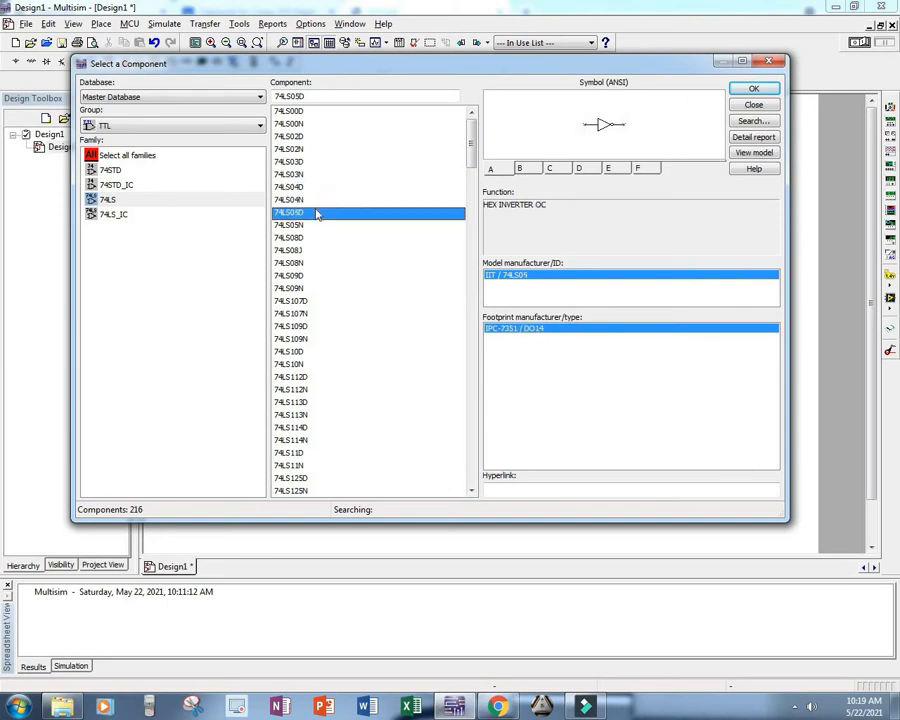
{"action": "key", "text": "Down"}
{"action": "key", "text": "Down"}
{"action": "key", "text": "Down"}
{"action": "key", "text": "Down"}
{"action": "key", "text": "Down"}
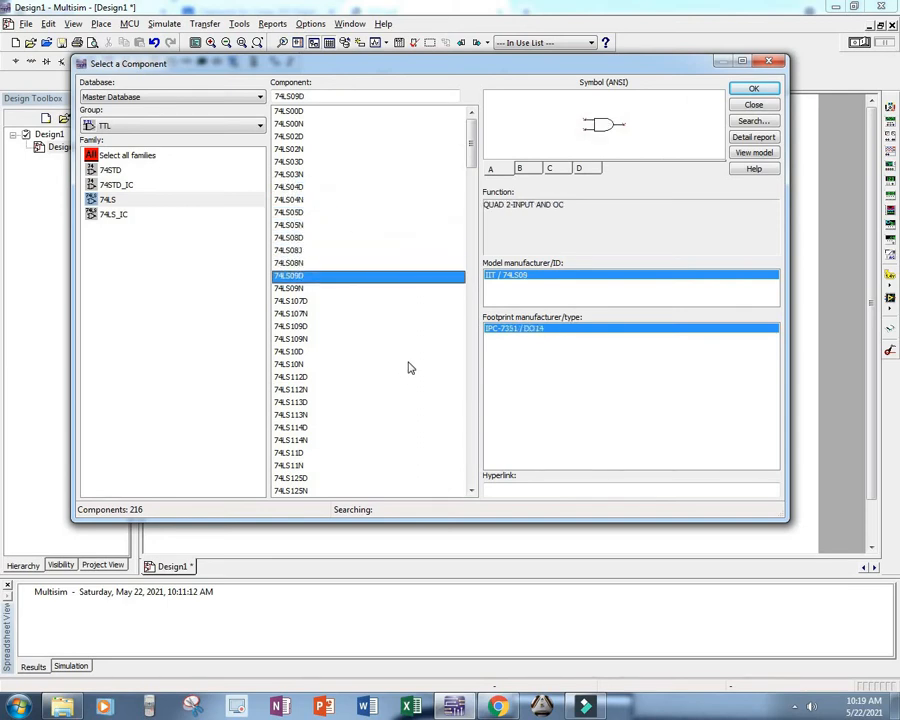
Step: Continue through the 74LS components from 74LS09N to 74LS11D, examining each one's symbol and function
{"action": "key", "text": "Down"}
{"action": "key", "text": "Down"}
{"action": "key", "text": "Down"}
{"action": "key", "text": "Down"}
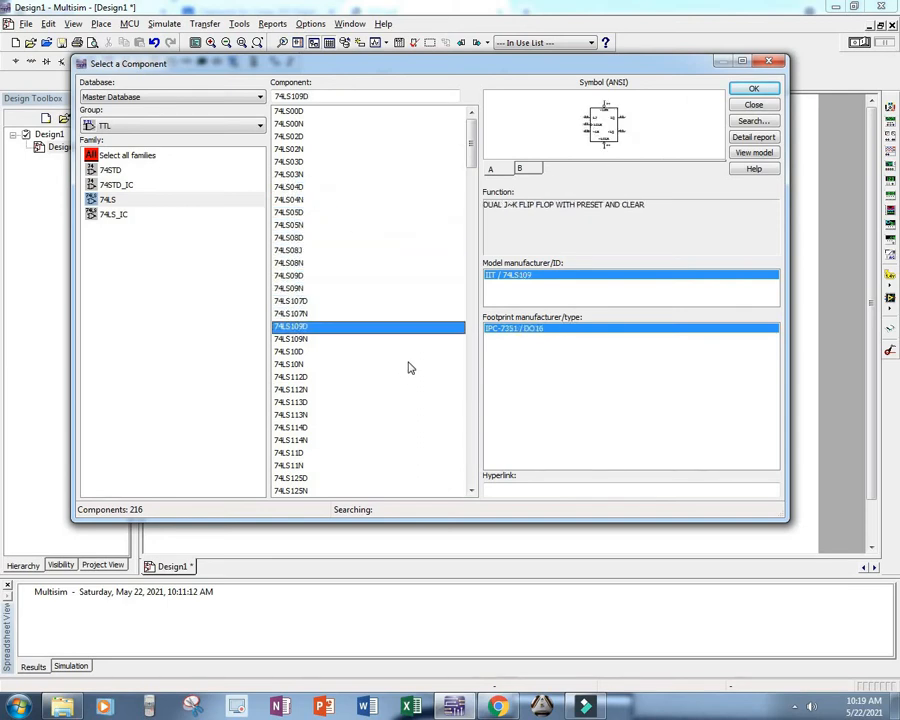
{"action": "key", "text": "Down"}
{"action": "key", "text": "Down"}
{"action": "key", "text": "Down"}
{"action": "key", "text": "Down"}
{"action": "key", "text": "Down"}
{"action": "key", "text": "Down"}
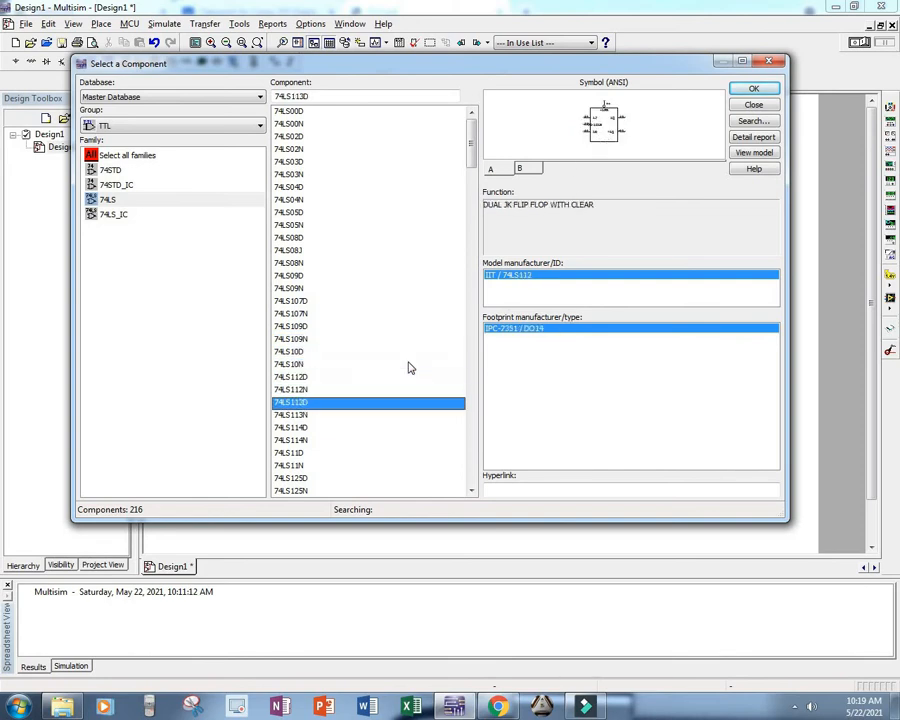
{"action": "key", "text": "Down"}
{"action": "key", "text": "Down"}
{"action": "key", "text": "Down"}
{"action": "key", "text": "Down"}
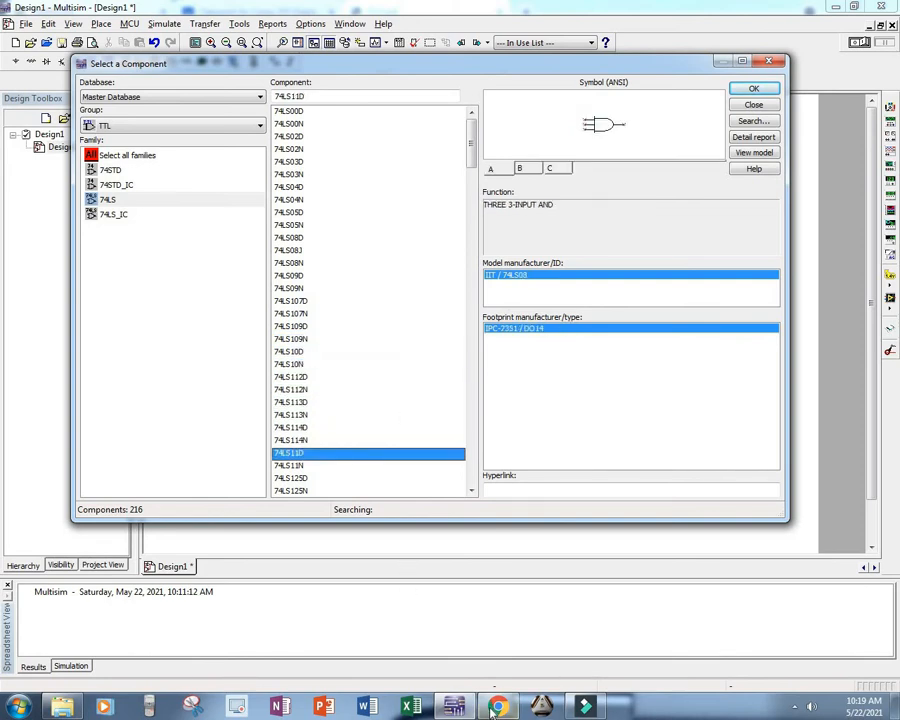
Step: Check the required IC chip in the DLD.pdf lab sheet in the browser, return to Multisim and filter the 74LS components by 74ls86
{"action": "left_click", "coordinate": [494, 707]}
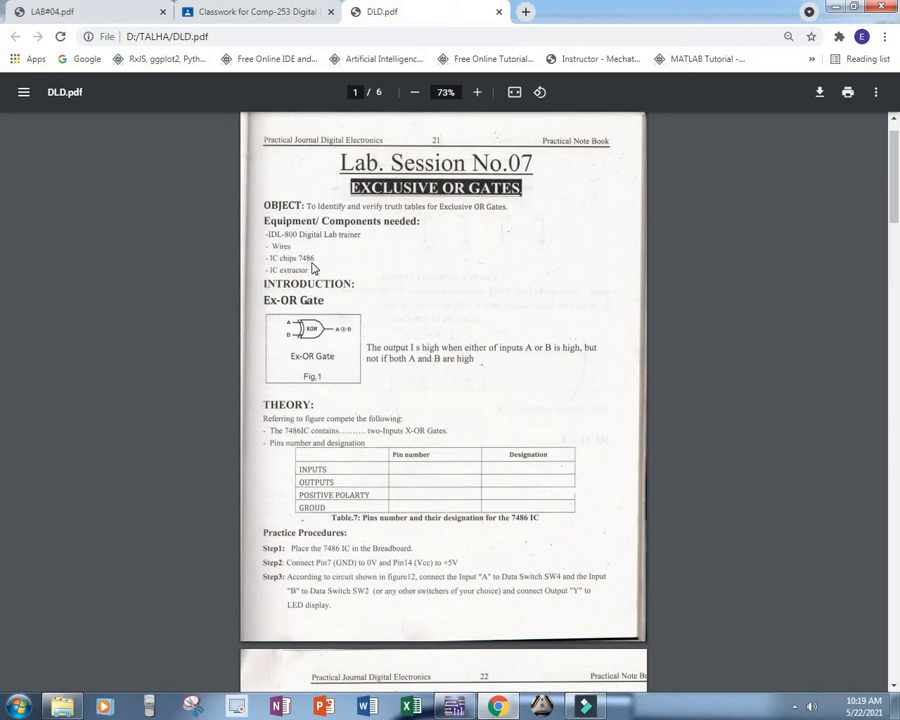
{"action": "left_click", "coordinate": [455, 707]}
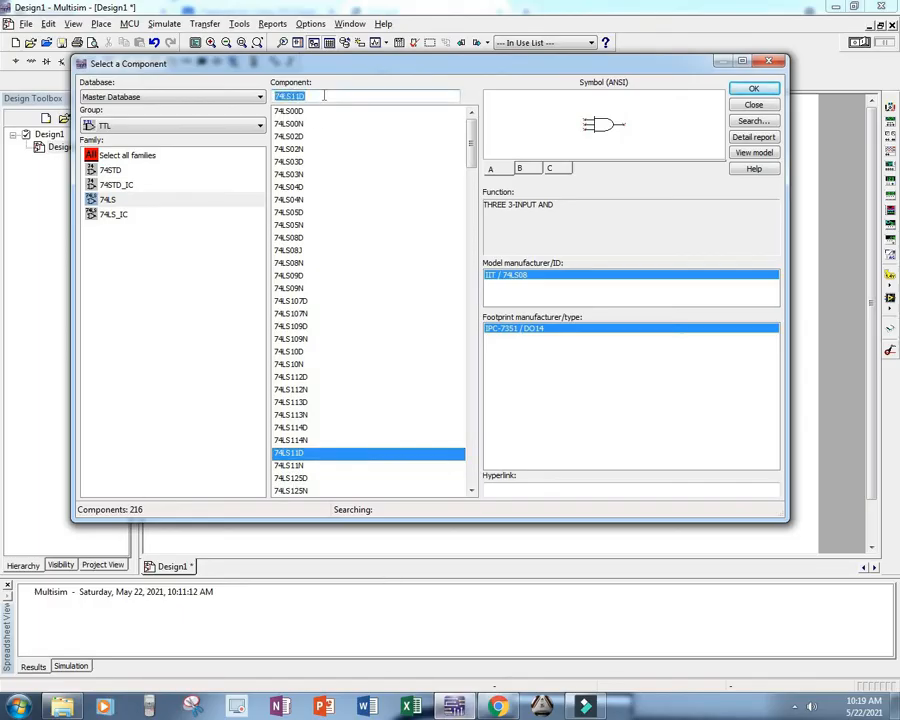
{"action": "type", "text": "74"}
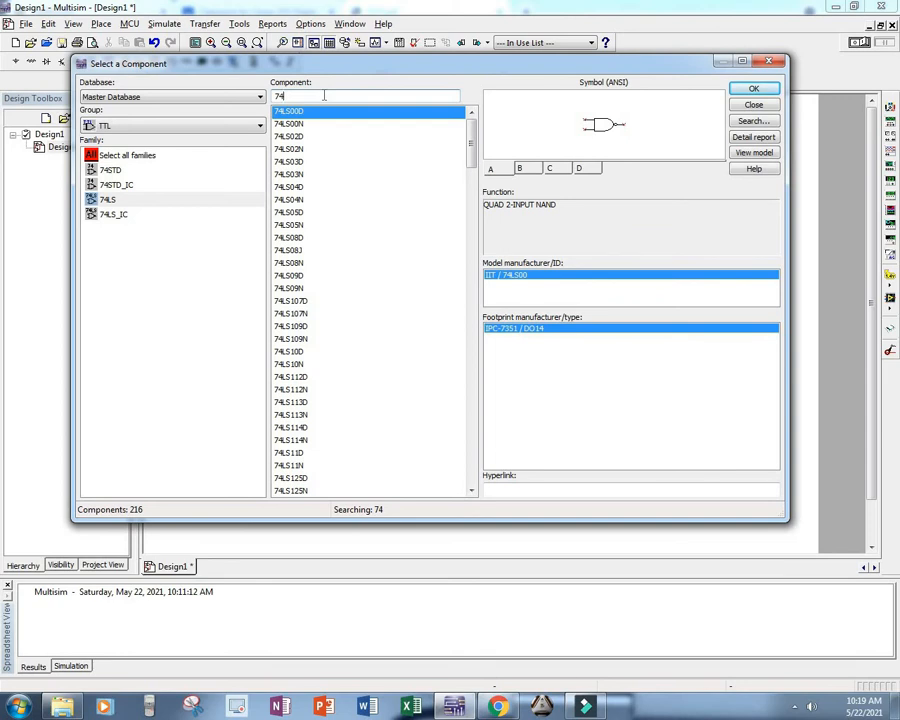
{"action": "type", "text": "86"}
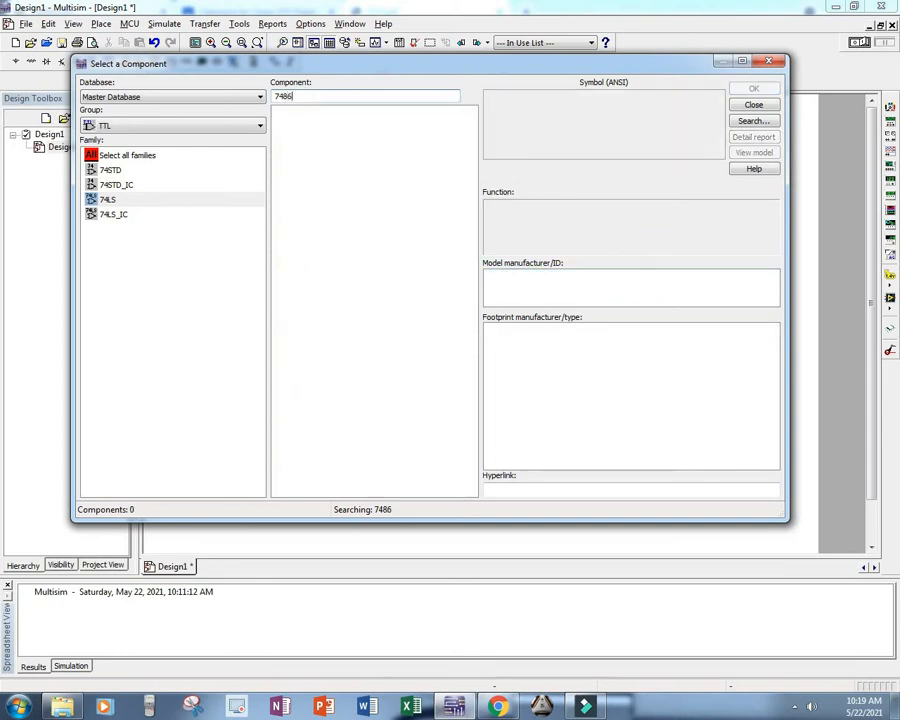
{"action": "key", "text": "BackSpace"}
{"action": "key", "text": "BackSpace"}
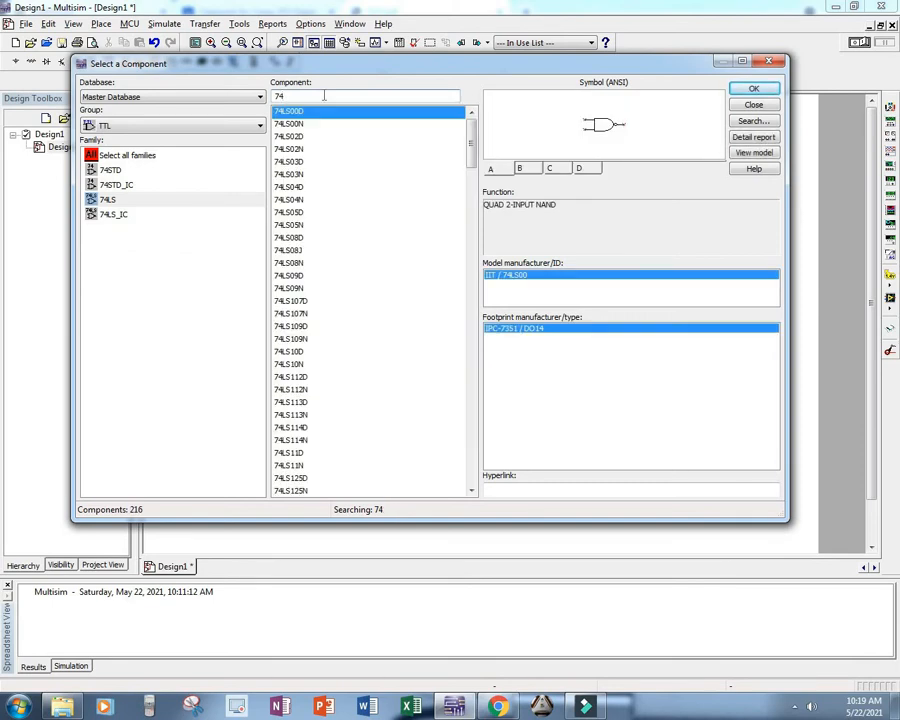
{"action": "type", "text": "ls86"}
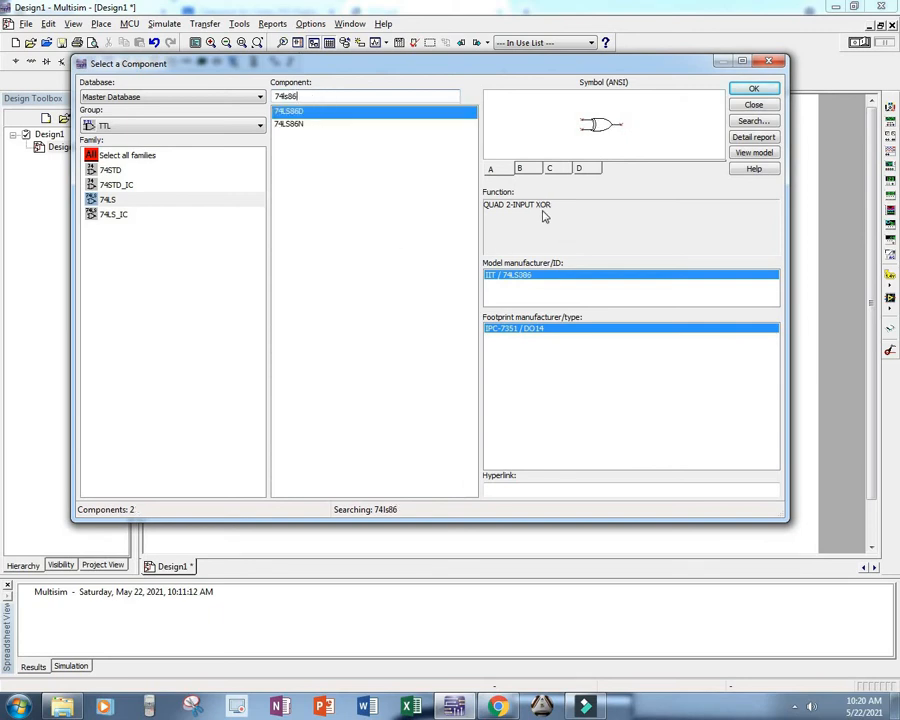
Step: Compare the symbol, function and footprint of the 74LS86D and 74LS86N XOR components
{"action": "left_click", "coordinate": [323, 124]}
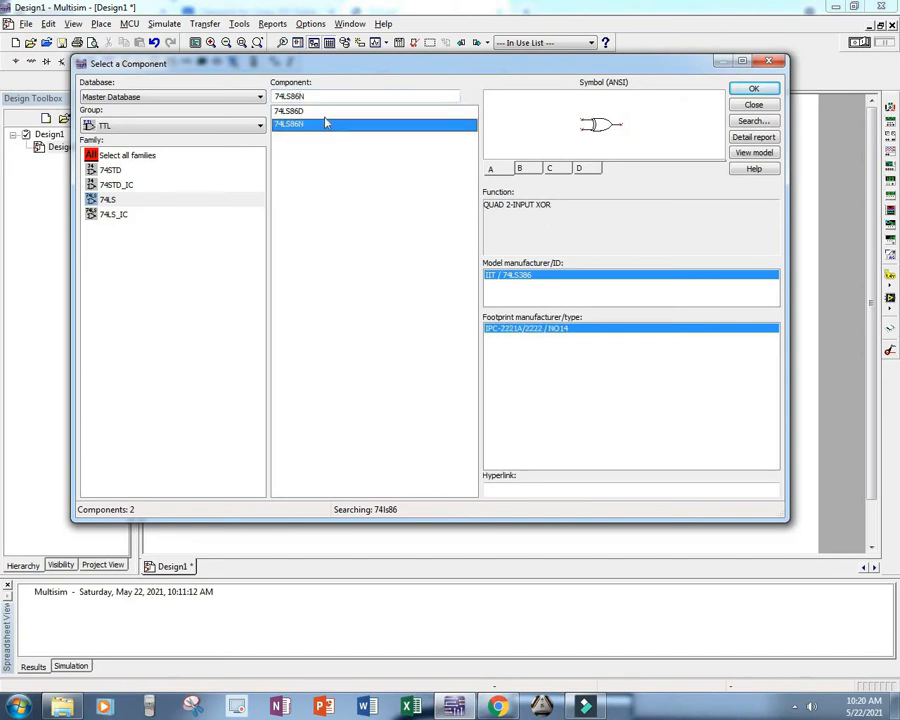
{"action": "left_click", "coordinate": [327, 114]}
{"action": "left_click", "coordinate": [326, 124]}
{"action": "left_click", "coordinate": [330, 113]}
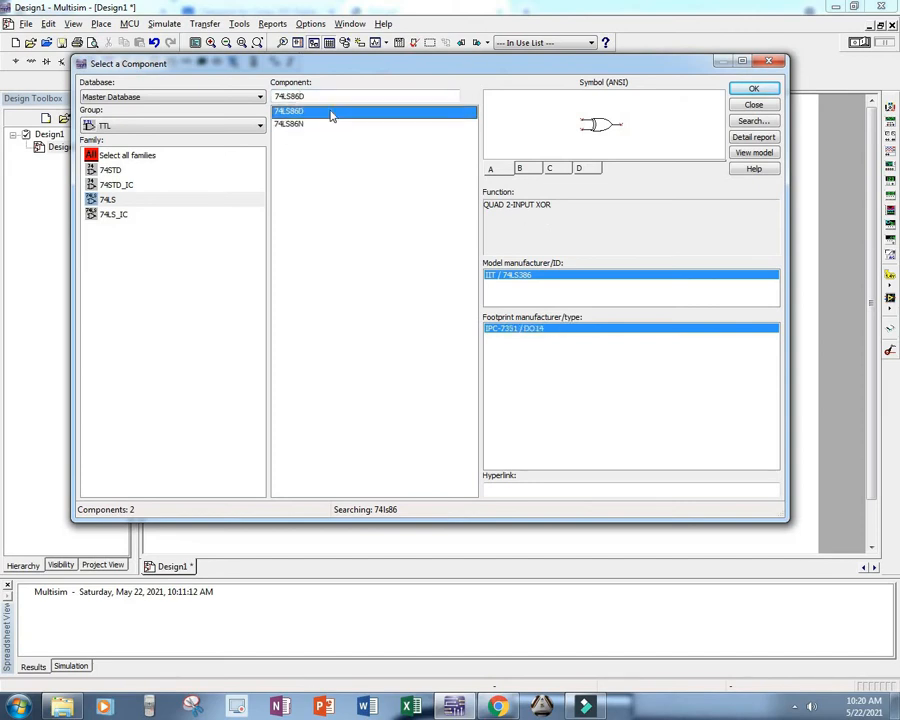
{"action": "left_click", "coordinate": [327, 125]}
{"action": "left_click", "coordinate": [332, 112]}
{"action": "left_click", "coordinate": [330, 125]}
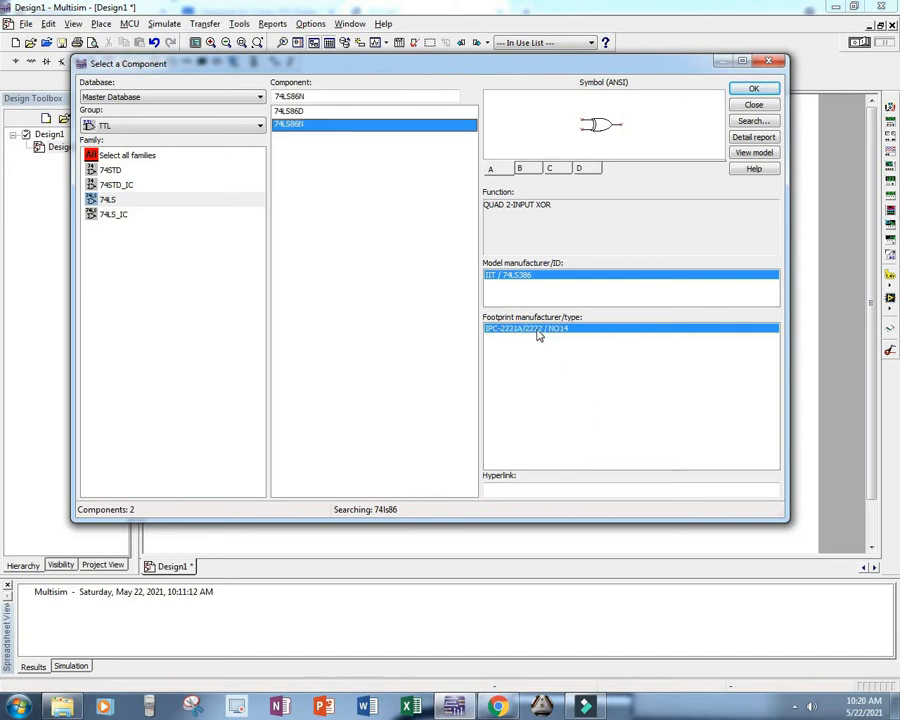
Step: Place section A of two new 74LS86D XOR chips on the schematic, one gate below the other, above the ground symbol
{"action": "left_click", "coordinate": [307, 113]}
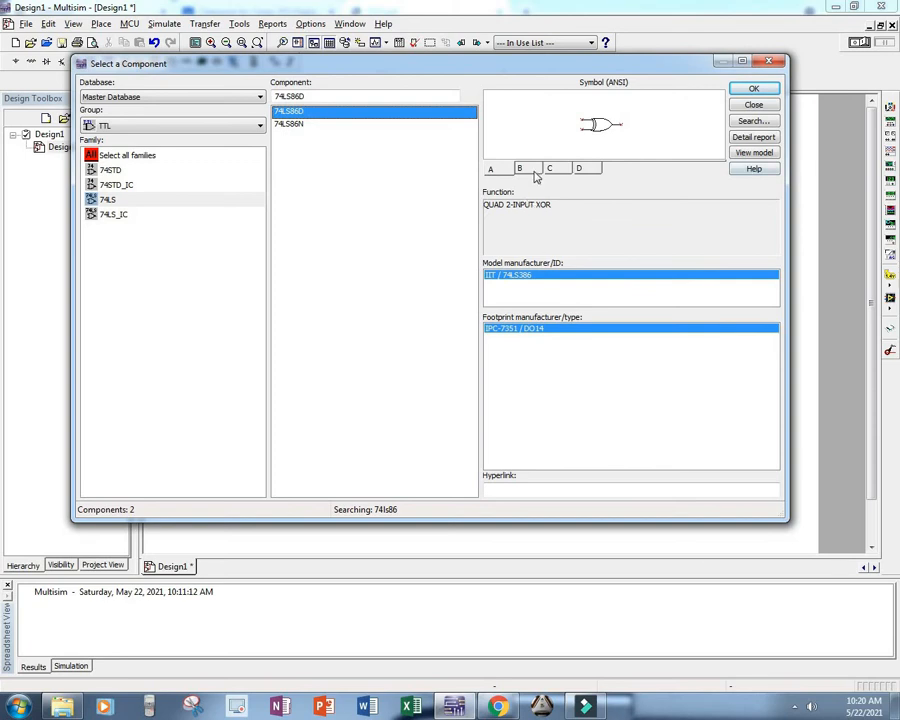
{"action": "left_click", "coordinate": [490, 168]}
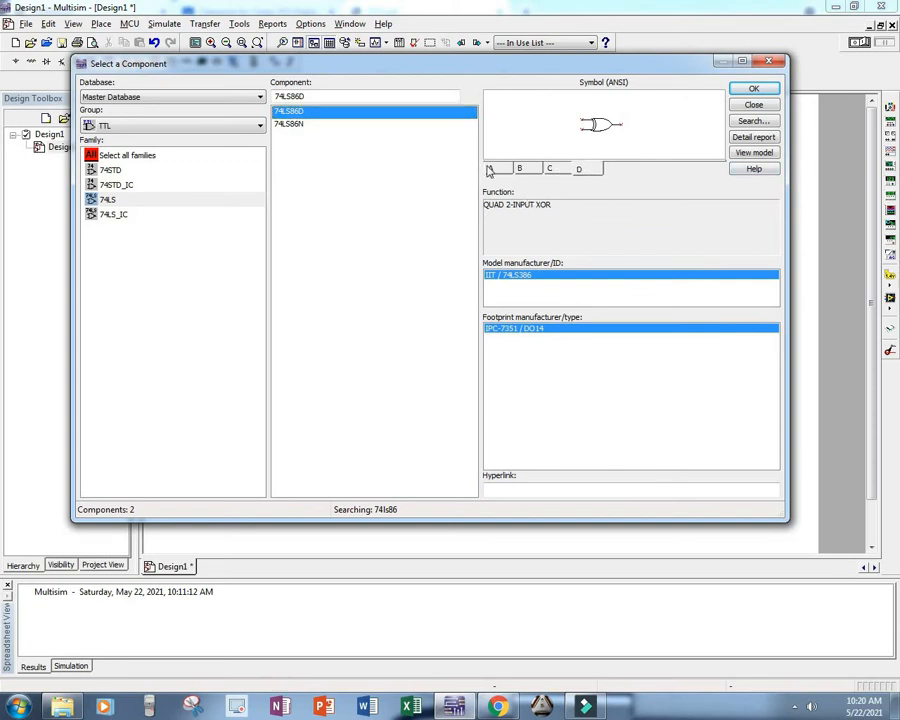
{"action": "double_click", "coordinate": [322, 112]}
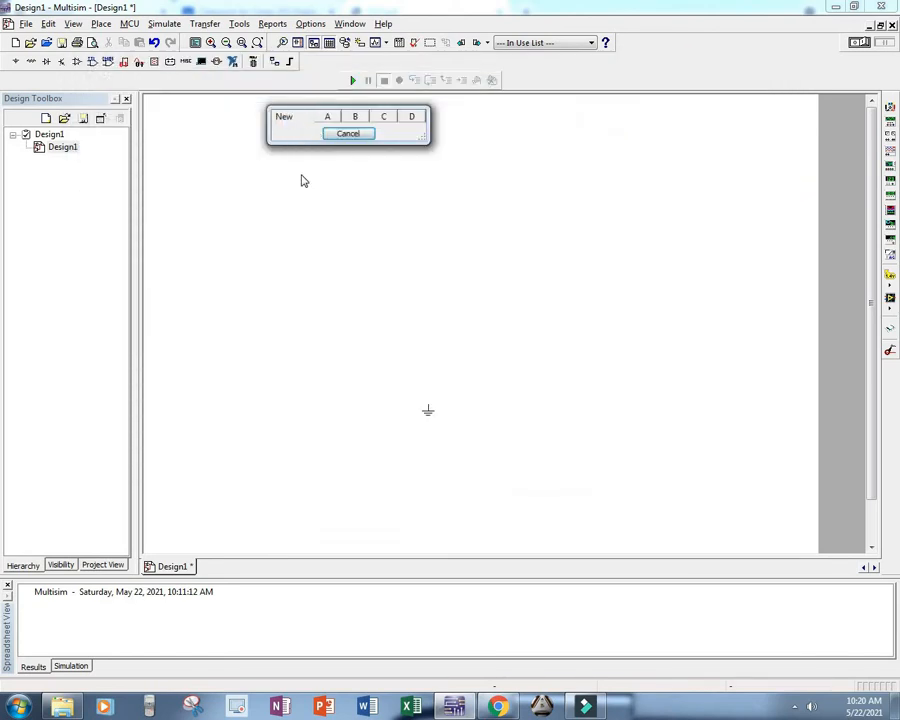
{"action": "left_click", "coordinate": [332, 118]}
{"action": "left_click", "coordinate": [342, 257]}
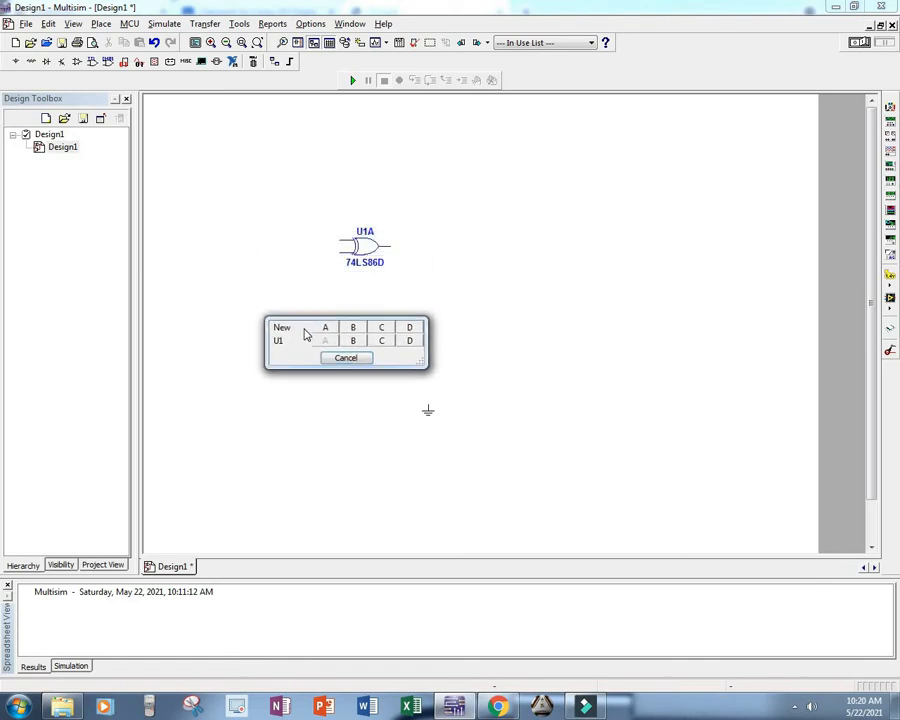
{"action": "left_click", "coordinate": [330, 330]}
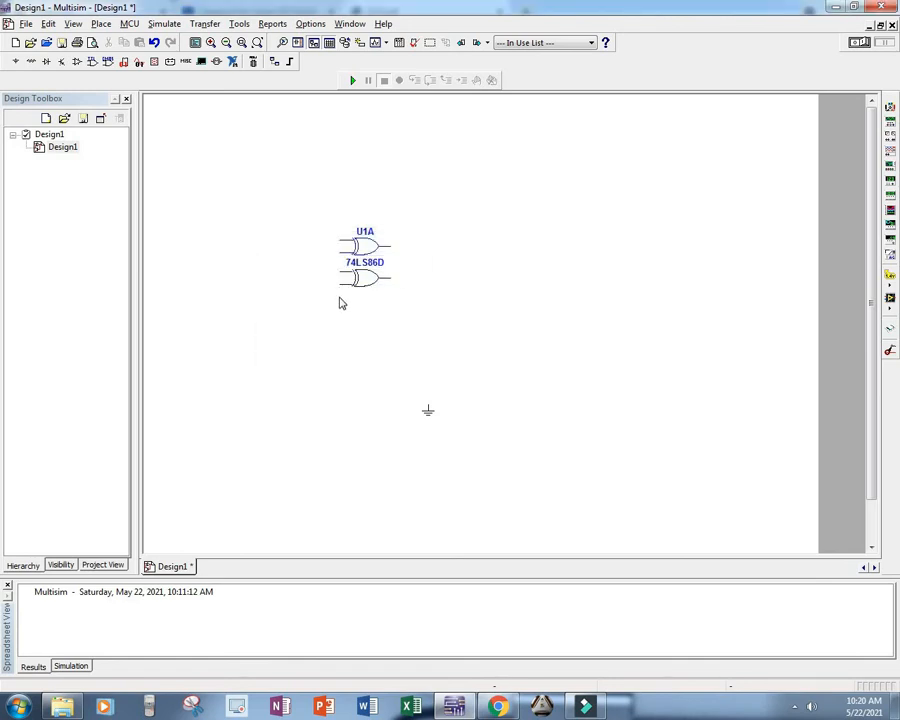
{"action": "left_click", "coordinate": [340, 300]}
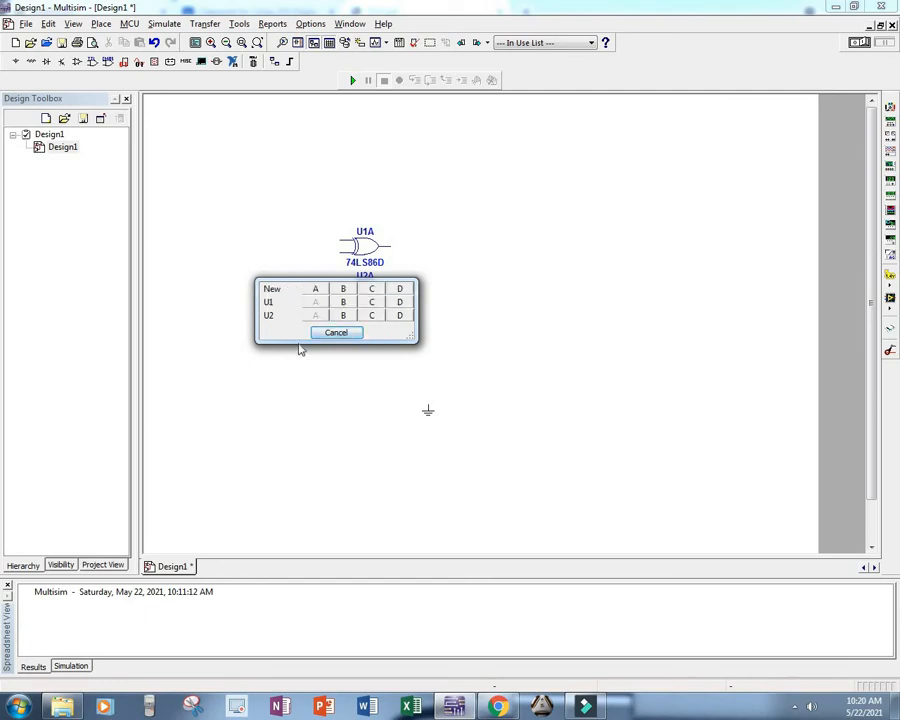
{"action": "left_click_drag", "start_coordinate": [296, 292], "coordinate": [305, 325]}
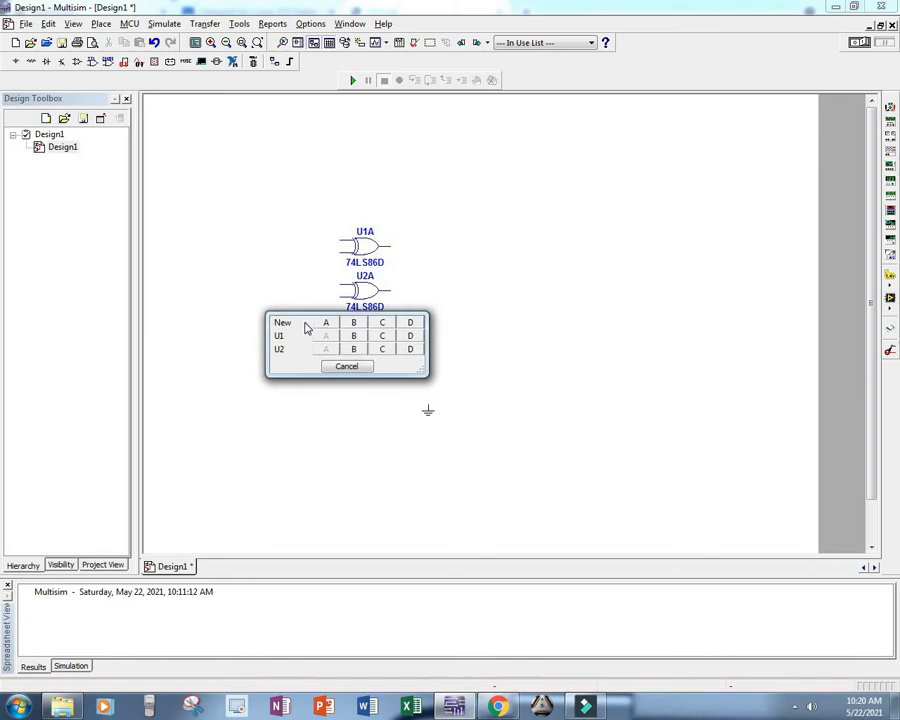
Step: Review the Figure 2 X-OR gate circuit and truth table in DLD.pdf in the browser, and return to Multisim
{"action": "left_click", "coordinate": [498, 706]}
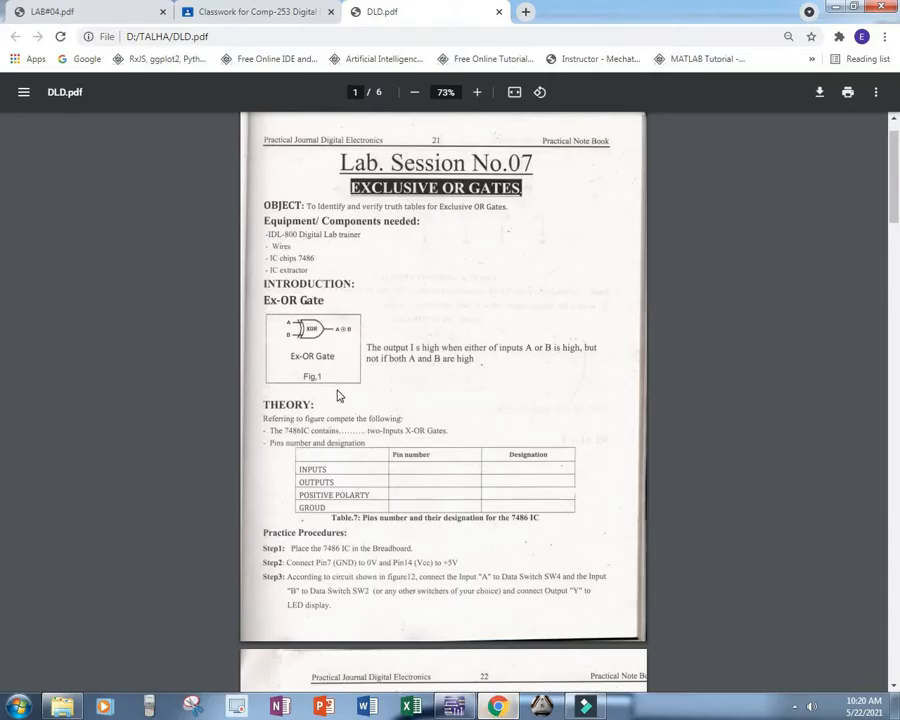
{"action": "scroll", "coordinate": [338, 396], "scroll_direction": "down", "scroll_amount": 1}
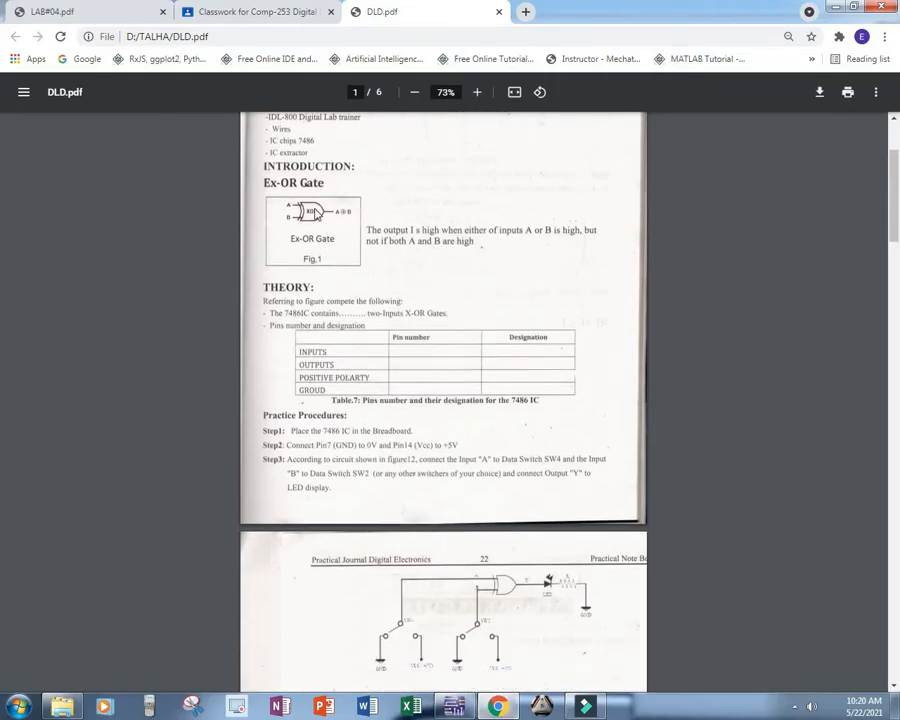
{"action": "scroll", "coordinate": [426, 505], "scroll_direction": "down", "scroll_amount": 1}
{"action": "scroll", "coordinate": [426, 512], "scroll_direction": "down", "scroll_amount": 1}
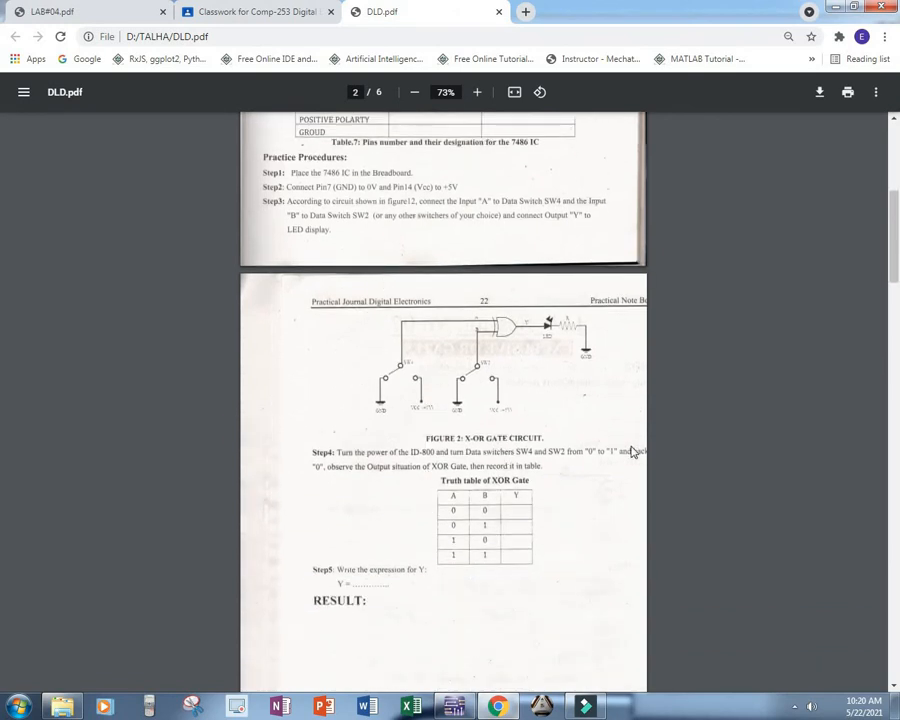
{"action": "left_click", "coordinate": [513, 700]}
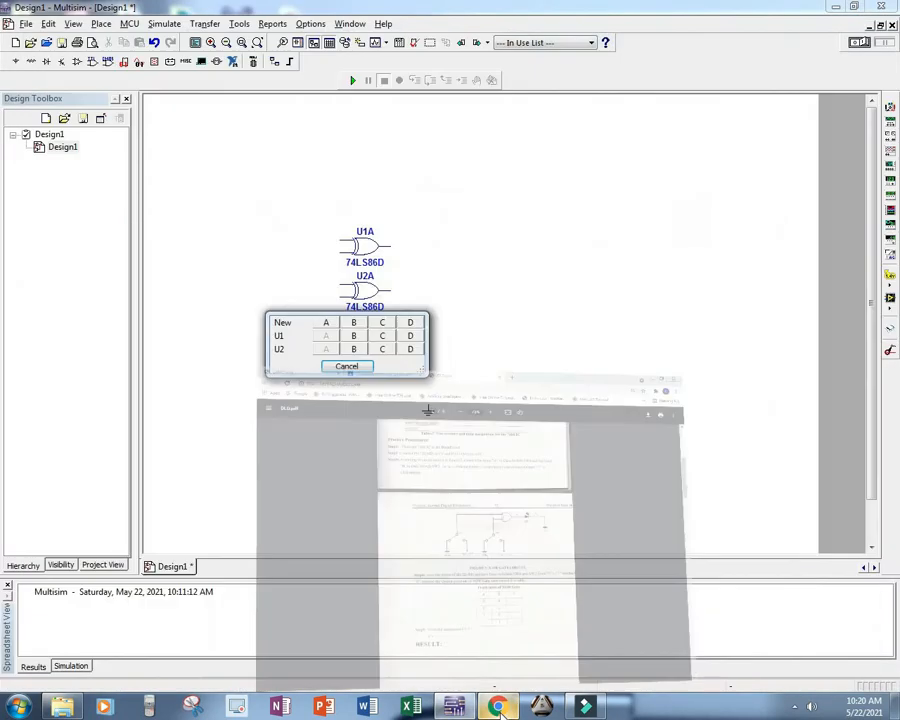
Step: Stop placing XOR gates, find the SPDT switch in the Basic group's SWITCH family and check the lab sheet in the browser
{"action": "left_click", "coordinate": [357, 369]}
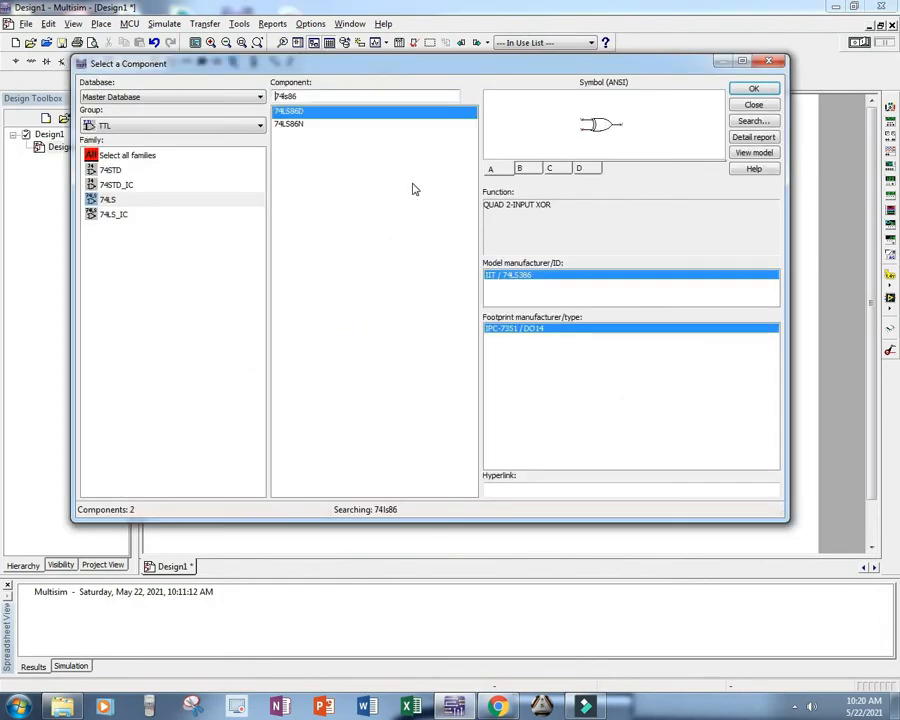
{"action": "left_click", "coordinate": [296, 124]}
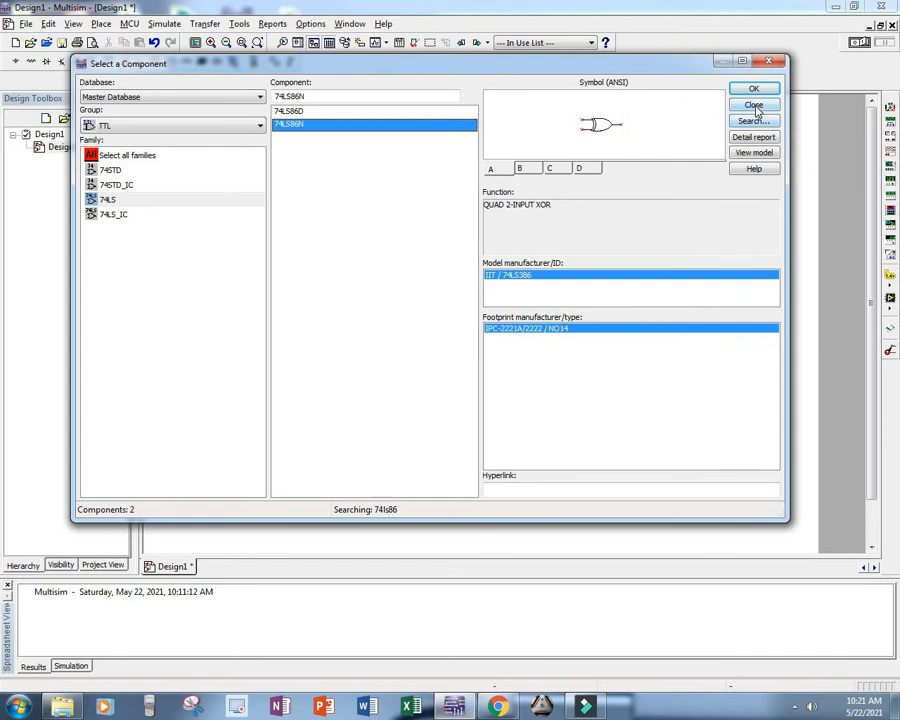
{"action": "left_click", "coordinate": [207, 126]}
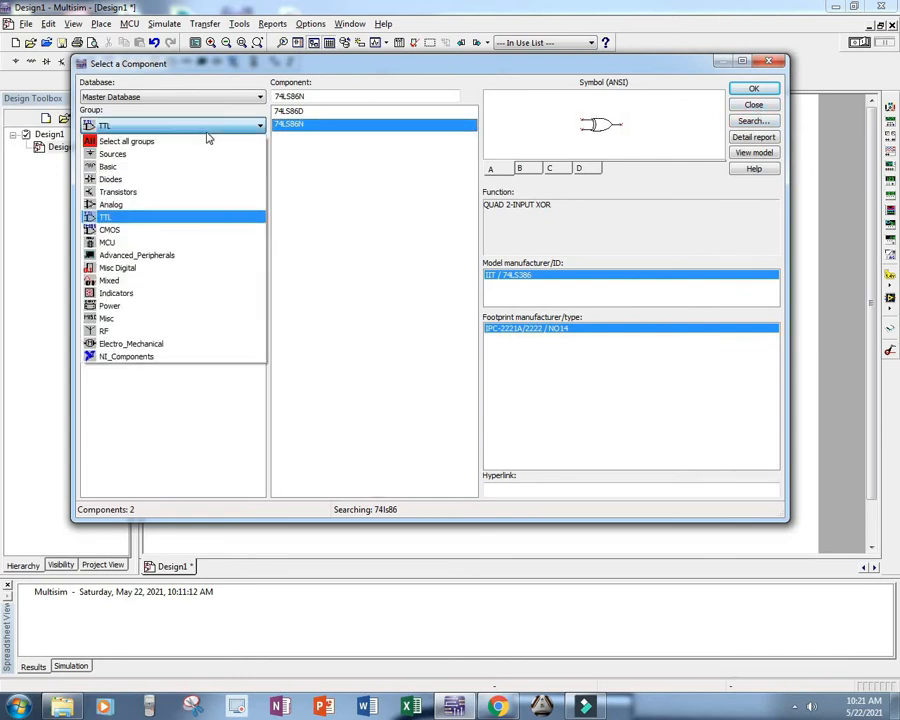
{"action": "left_click", "coordinate": [161, 167]}
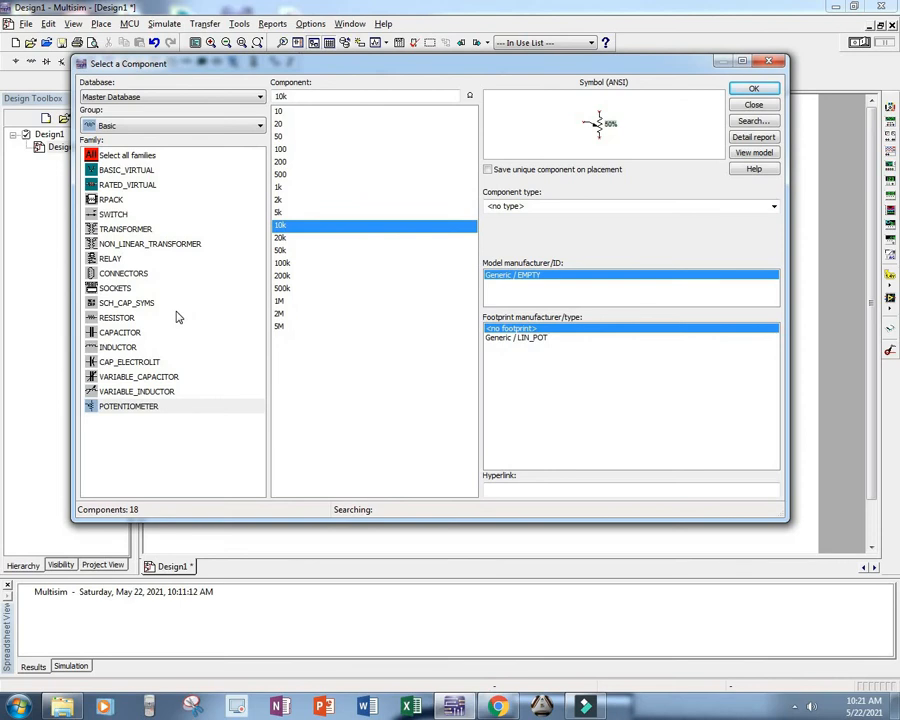
{"action": "left_click", "coordinate": [113, 215]}
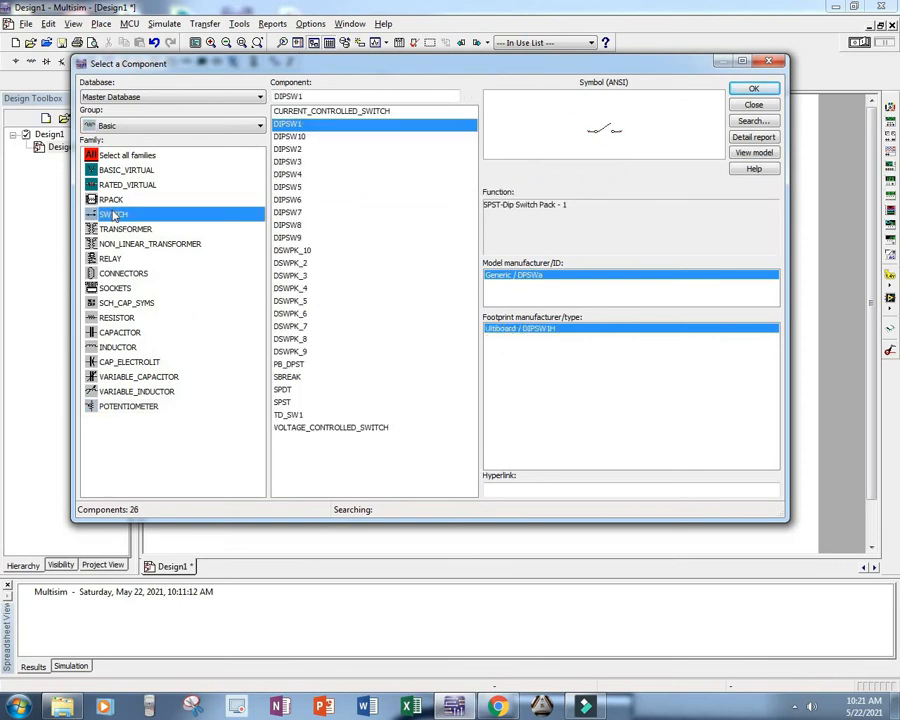
{"action": "left_click", "coordinate": [292, 391]}
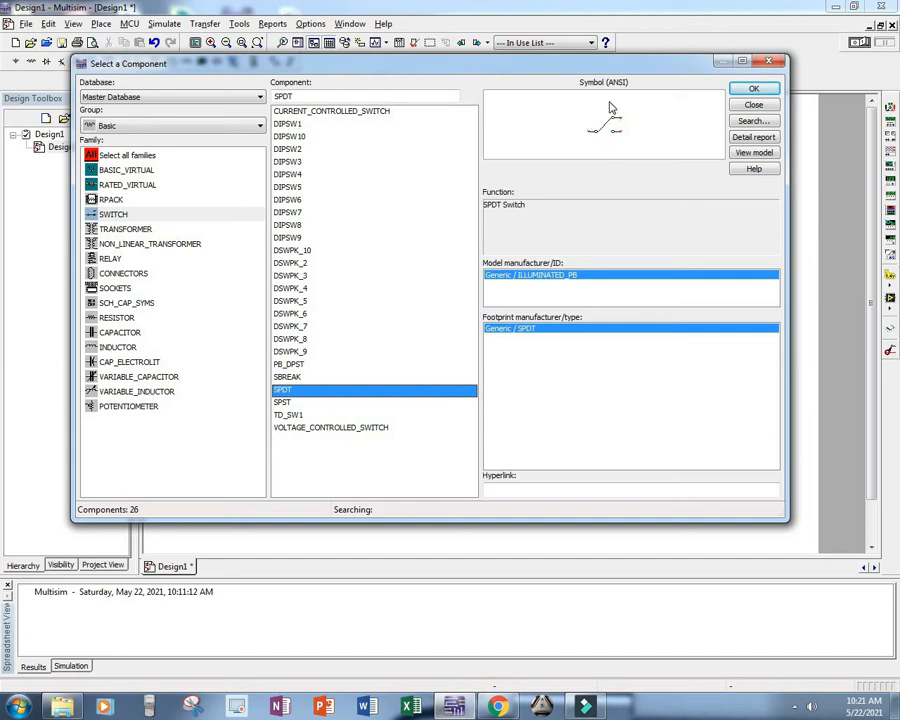
{"action": "left_click", "coordinate": [497, 706]}
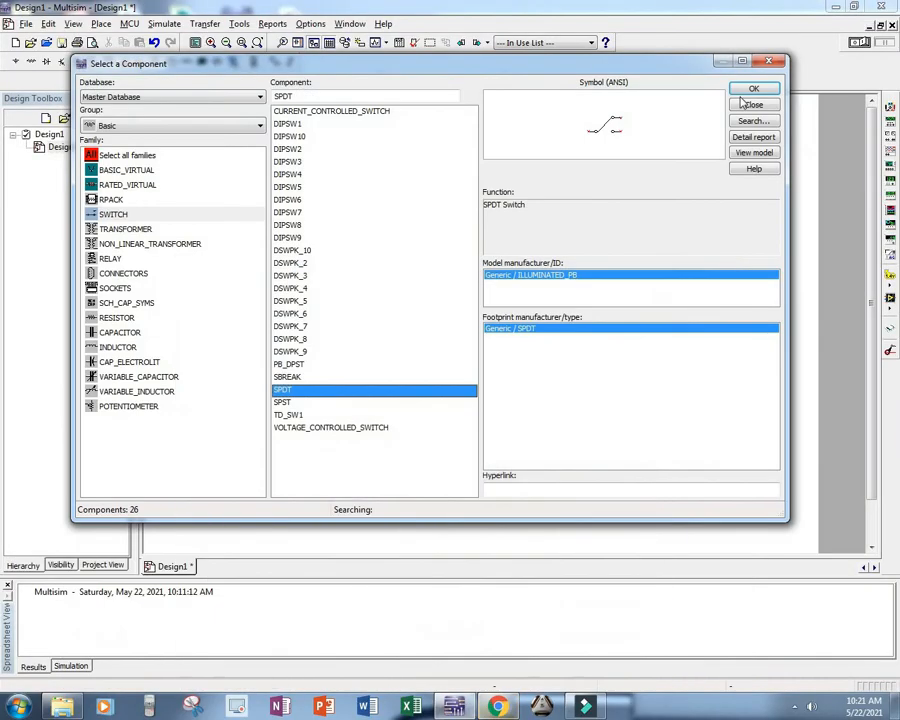
Step: Place two SPDT switches on the schematic, one below the other, below and to the left of the XOR gates
{"action": "double_click", "coordinate": [299, 391]}
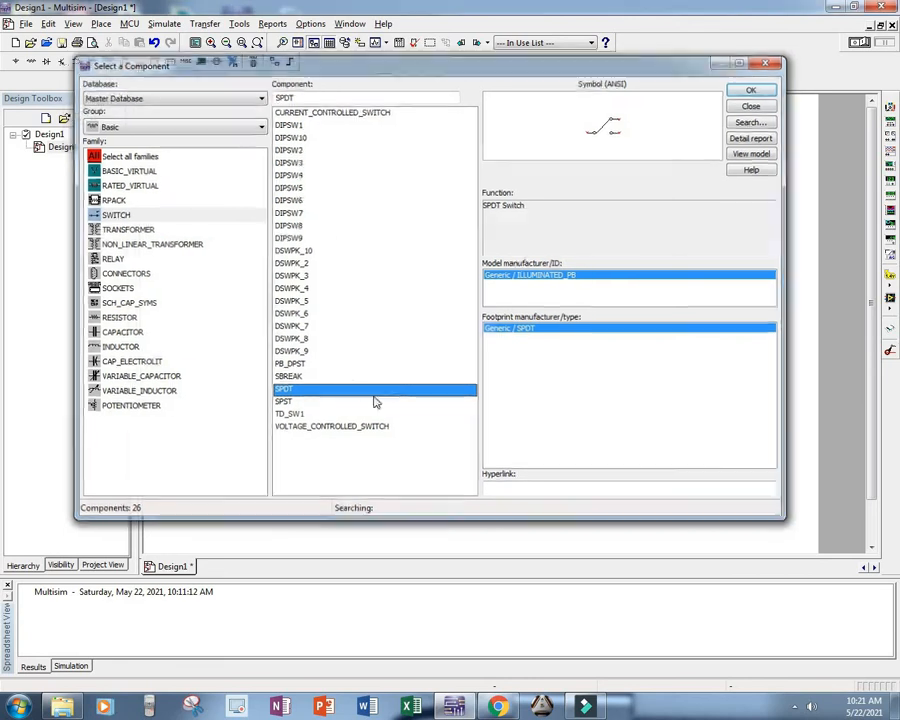
{"action": "left_click", "coordinate": [245, 363]}
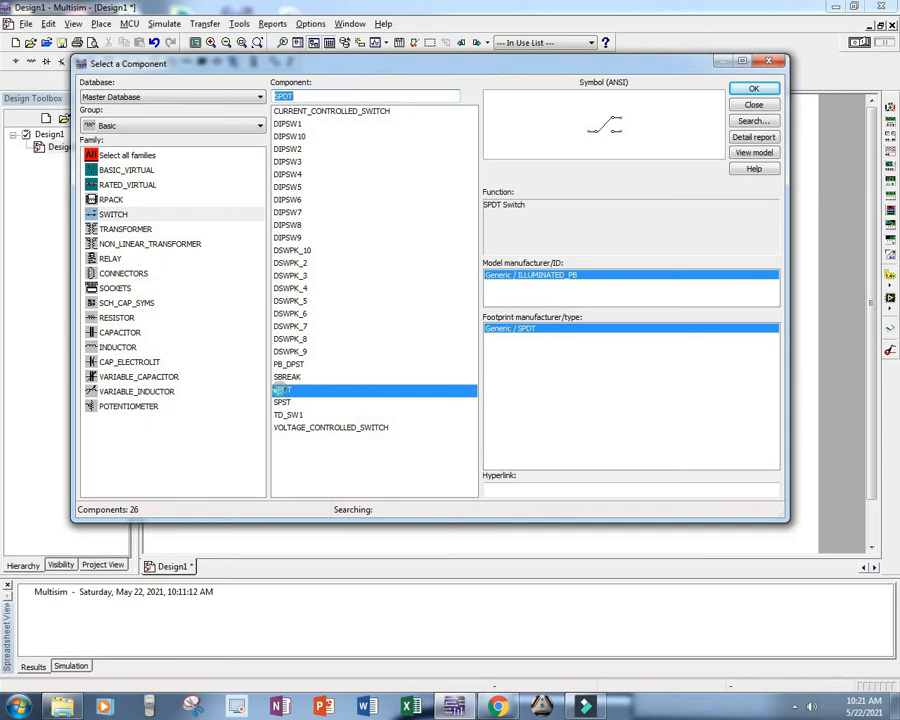
{"action": "double_click", "coordinate": [282, 391]}
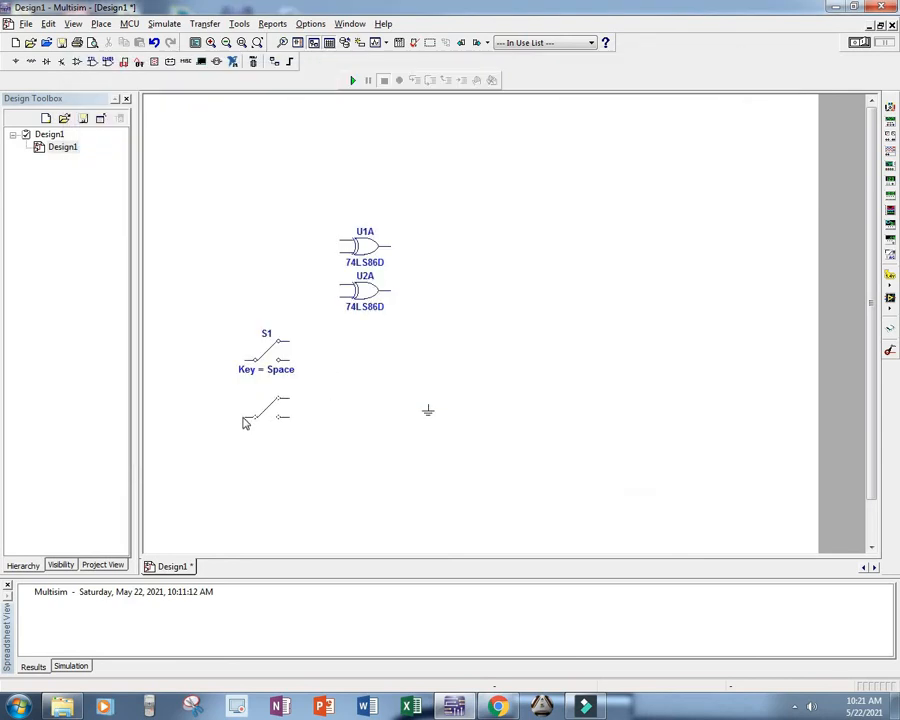
{"action": "left_click", "coordinate": [240, 421]}
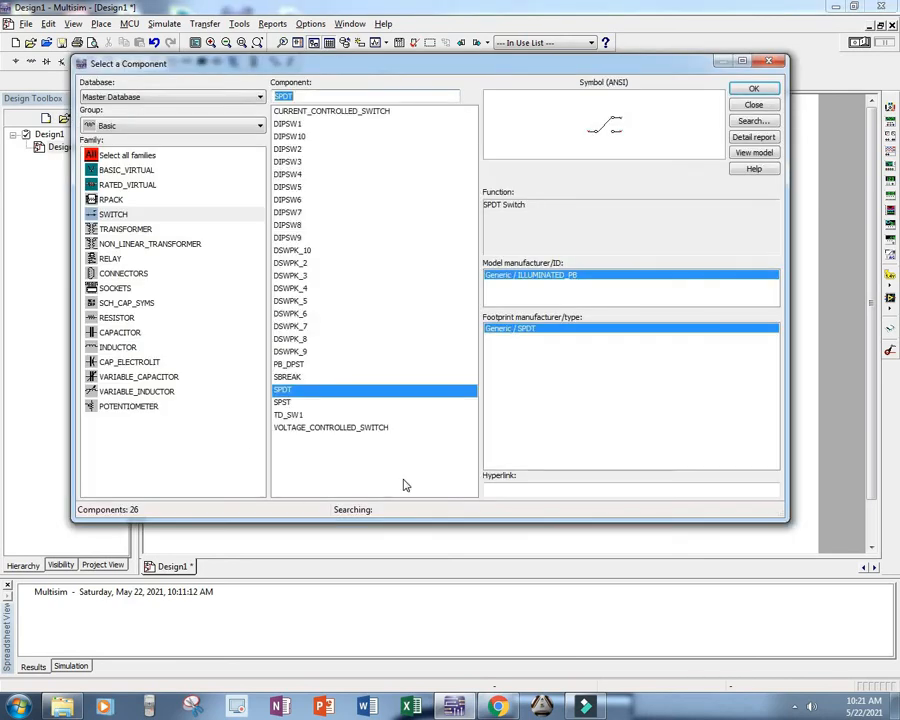
Step: Check the Figure 2 X-OR gate circuit in DLD.pdf in the browser, return to Multisim and show the Indicators component group
{"action": "left_click", "coordinate": [497, 707]}
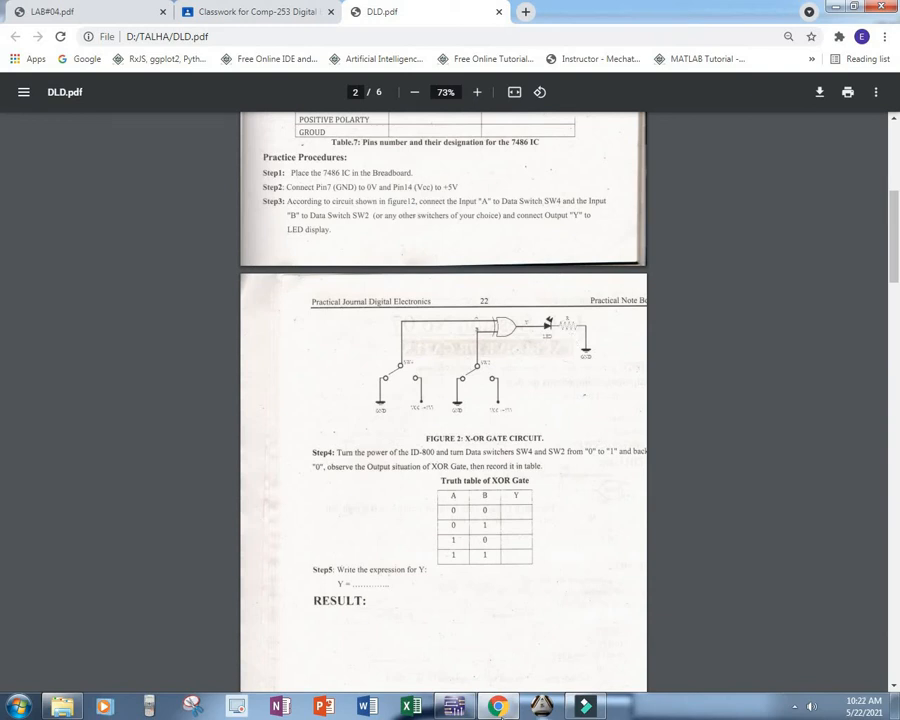
{"action": "key", "text": "alt+Tab"}
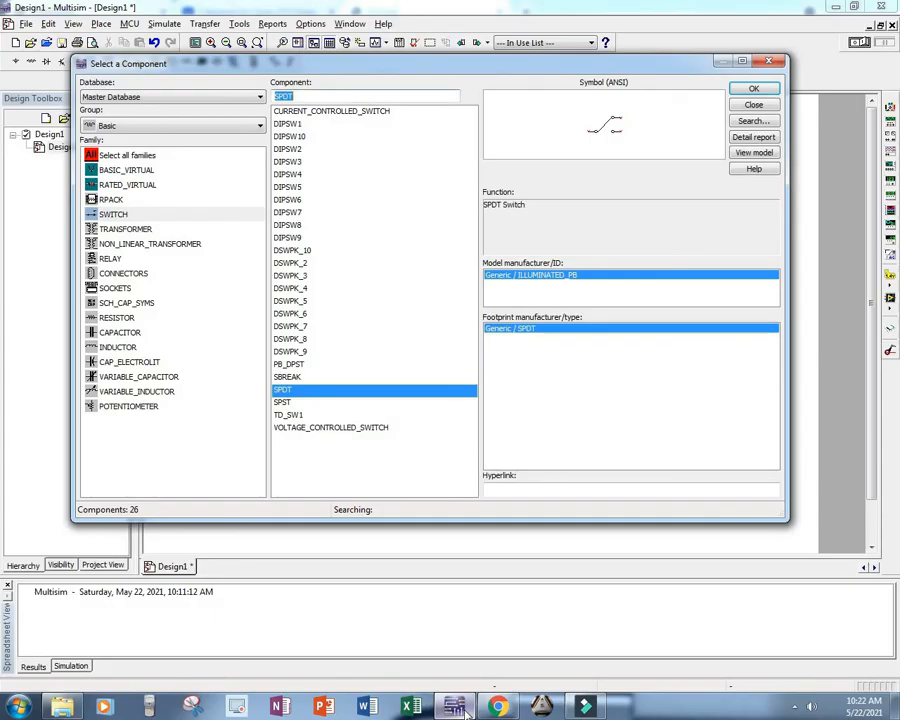
{"action": "left_click", "coordinate": [114, 186]}
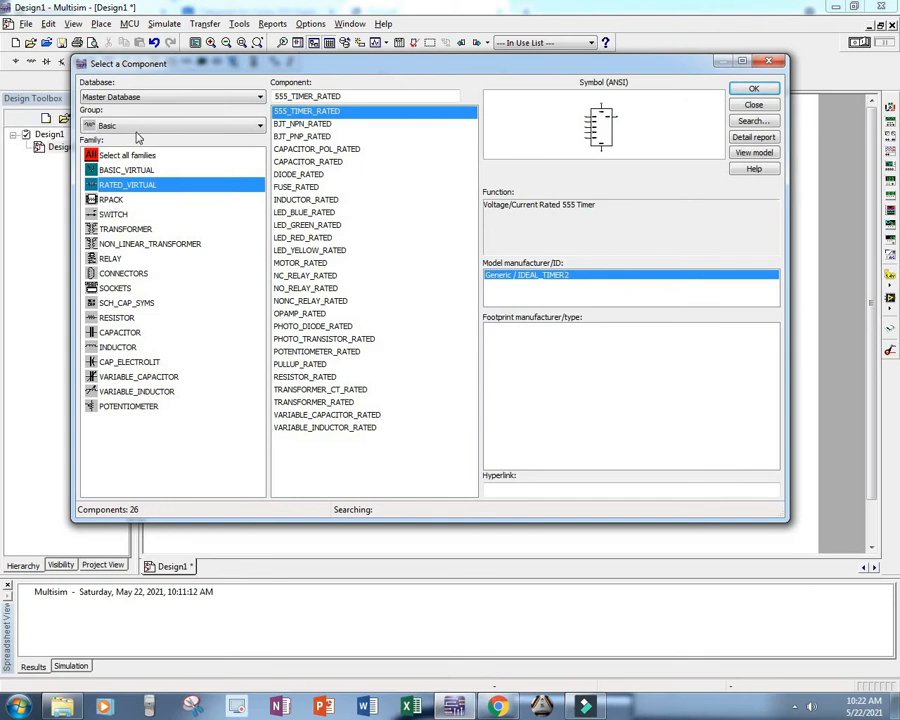
{"action": "left_click", "coordinate": [149, 126]}
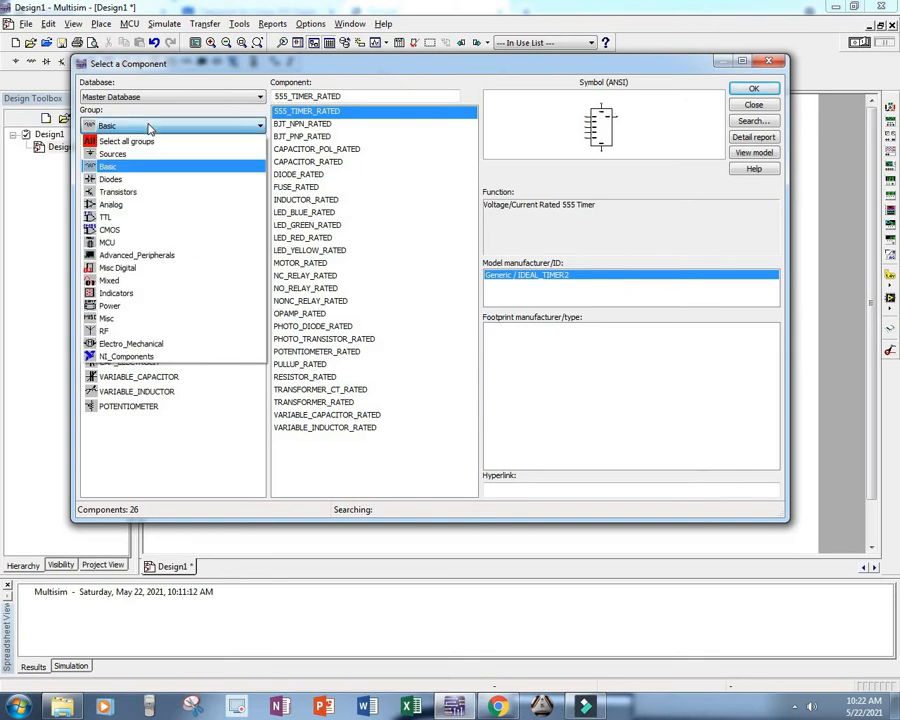
{"action": "left_click", "coordinate": [138, 294]}
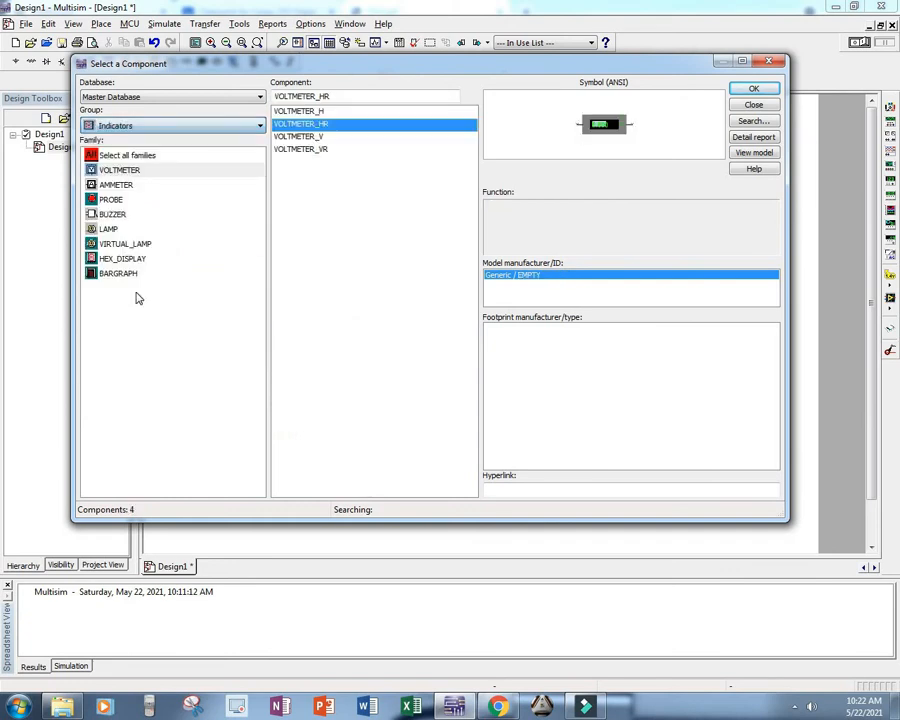
Step: Browse the Indicators families, from voltmeters, ammeters and probes to buzzers, lamps, hex displays and bargraphs, for an output indicator
{"action": "left_click", "coordinate": [110, 200]}
{"action": "left_click", "coordinate": [109, 230]}
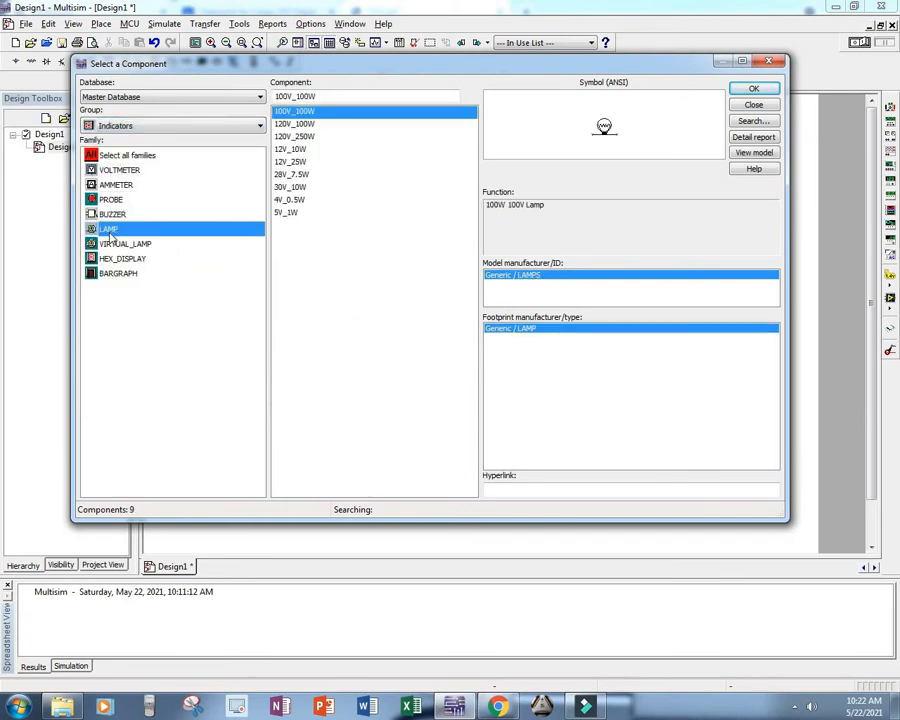
{"action": "left_click", "coordinate": [108, 245]}
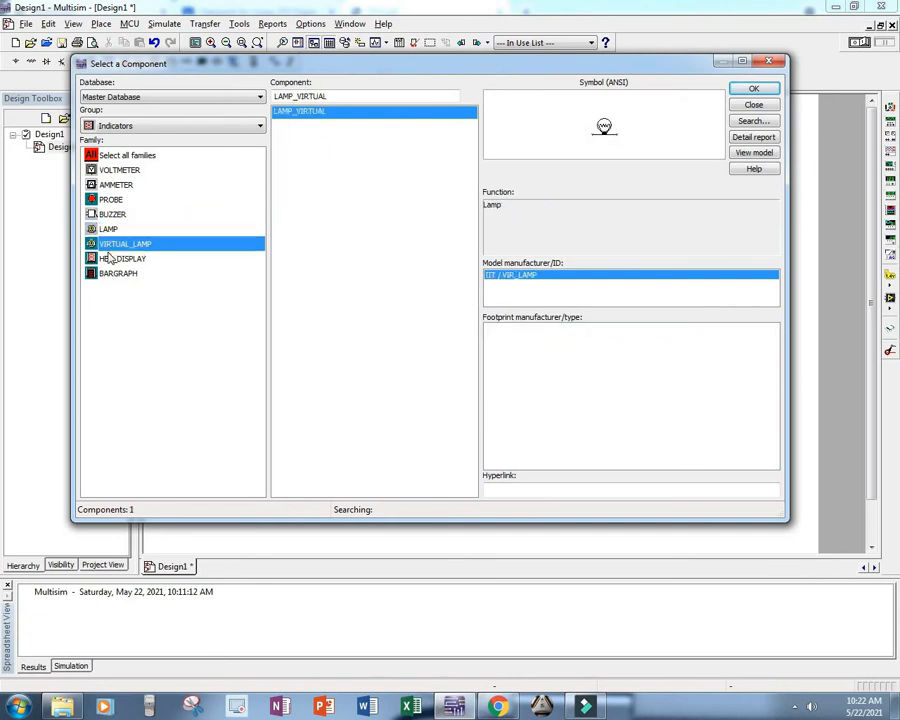
{"action": "left_click", "coordinate": [116, 172]}
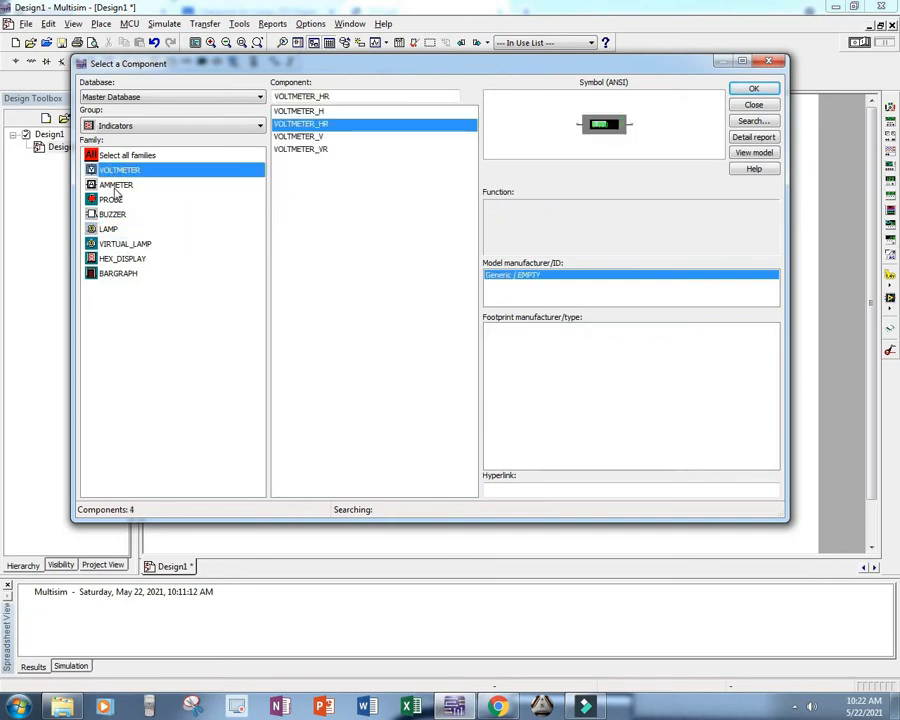
{"action": "left_click", "coordinate": [116, 185]}
{"action": "left_click", "coordinate": [109, 227]}
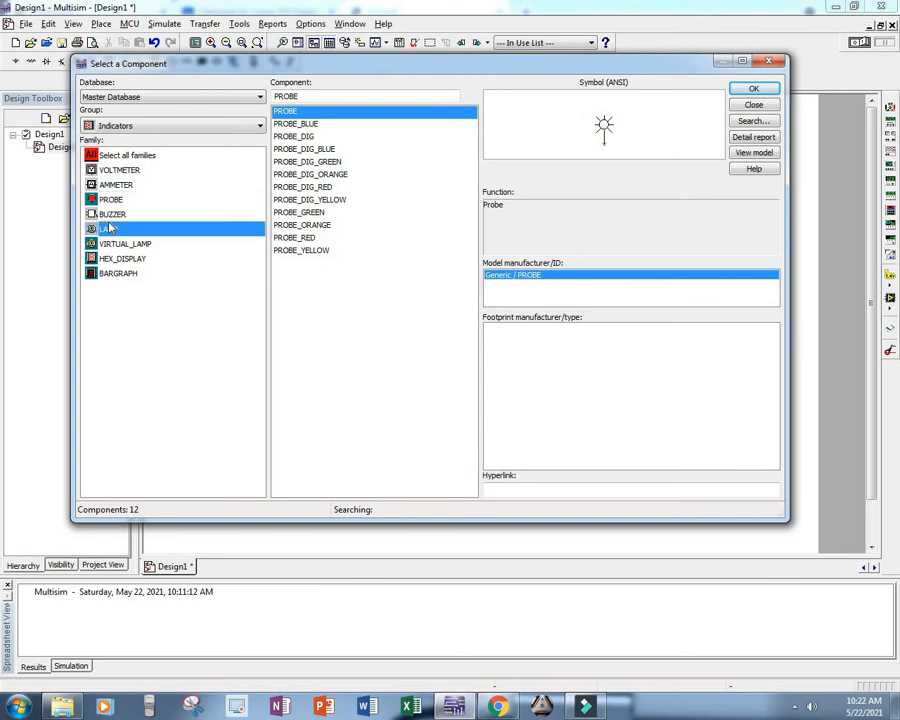
{"action": "left_click", "coordinate": [112, 217]}
{"action": "left_click", "coordinate": [113, 230]}
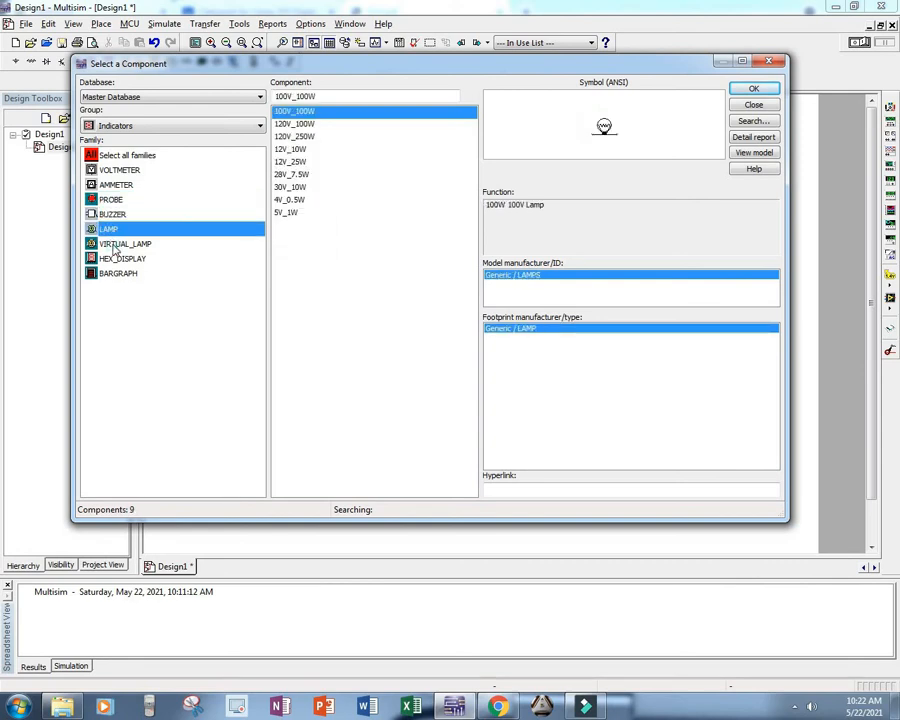
{"action": "left_click", "coordinate": [118, 243]}
{"action": "left_click", "coordinate": [117, 258]}
{"action": "left_click", "coordinate": [117, 273]}
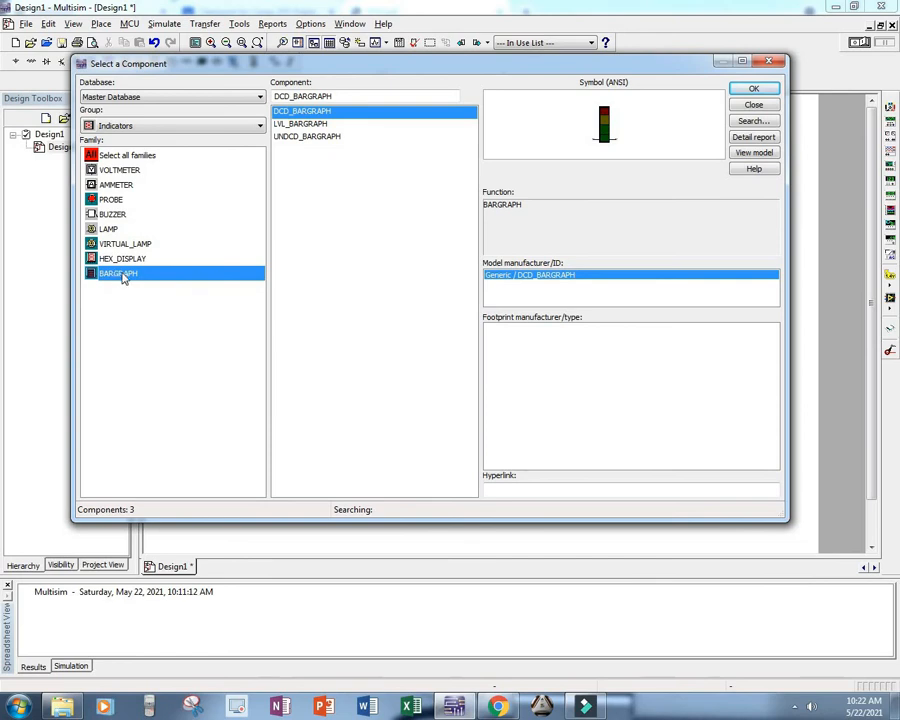
Step: Examine the HEX_DISPLAY family's alphanumeric and seven-segment display components
{"action": "left_click", "coordinate": [107, 258]}
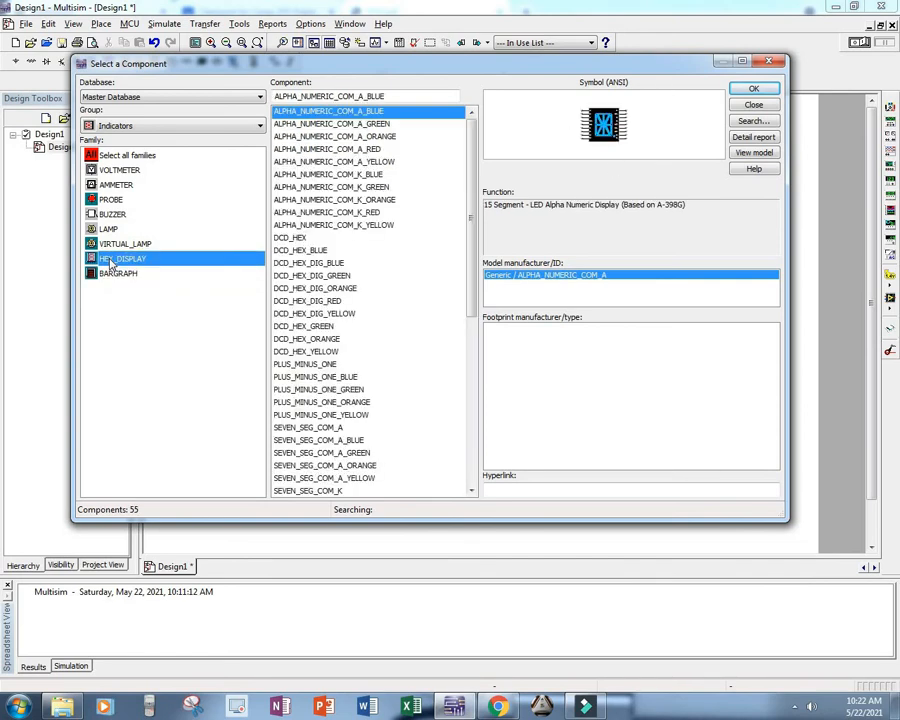
{"action": "left_click", "coordinate": [330, 228]}
{"action": "scroll", "coordinate": [330, 232], "scroll_direction": "down", "scroll_amount": 7}
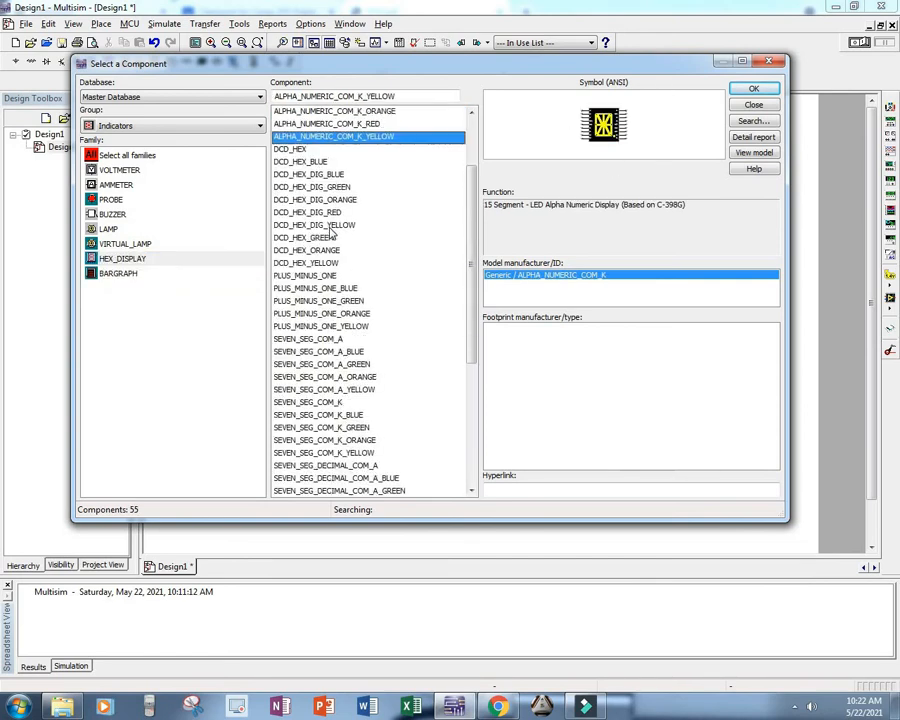
{"action": "left_click", "coordinate": [322, 291]}
{"action": "scroll", "coordinate": [327, 297], "scroll_direction": "down", "scroll_amount": 2}
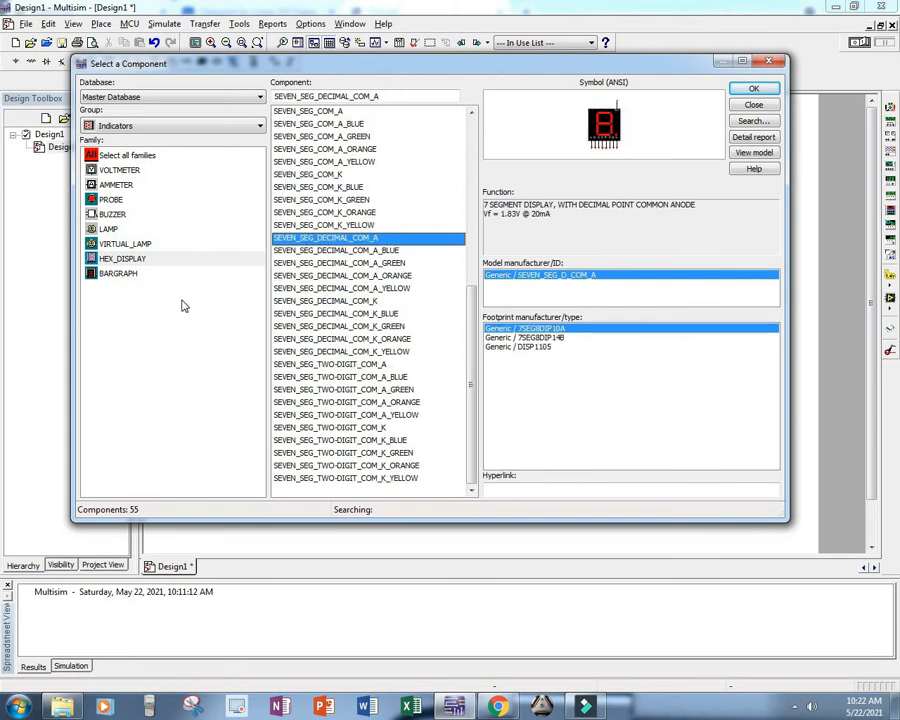
{"action": "scroll", "coordinate": [183, 305], "scroll_direction": "up", "scroll_amount": 8}
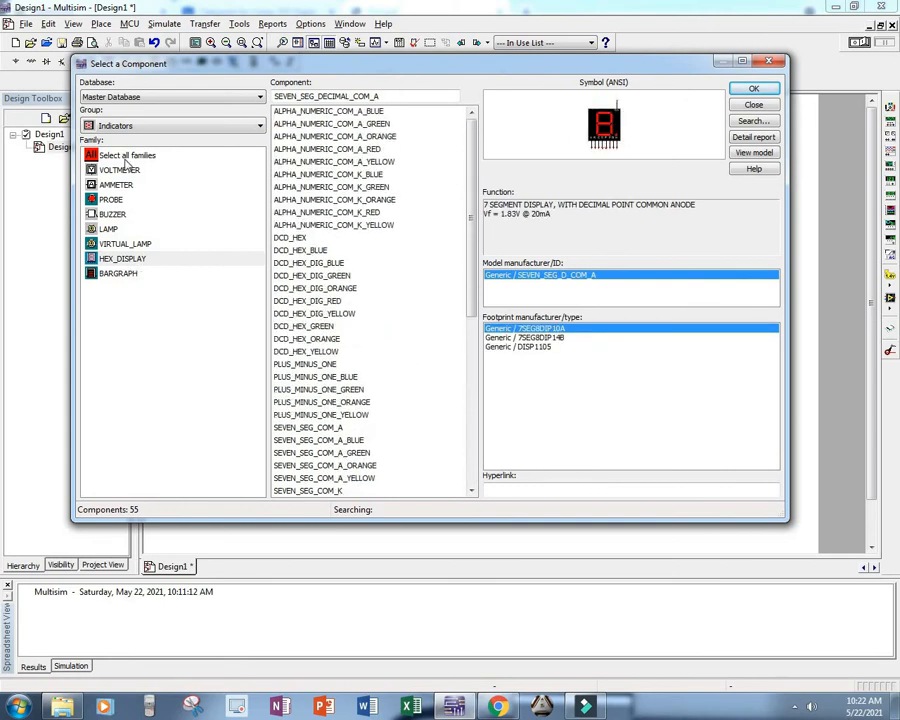
Step: Look through the voltmeter and ammeter families and preview the coloured and digital probes in the PROBE family
{"action": "left_click", "coordinate": [120, 170]}
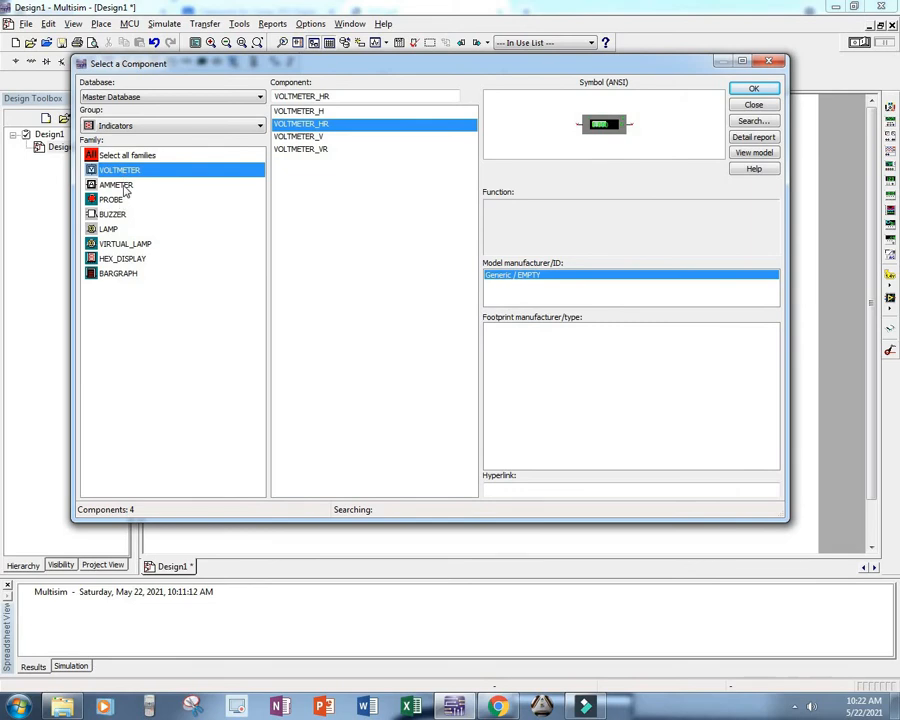
{"action": "left_click", "coordinate": [120, 186]}
{"action": "left_click", "coordinate": [119, 201]}
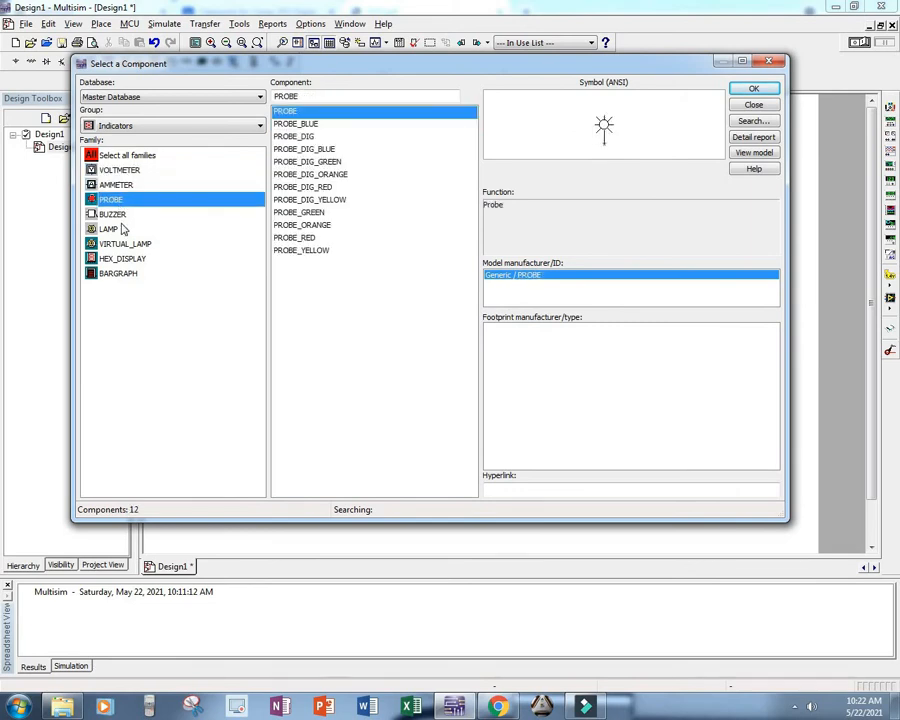
{"action": "left_click", "coordinate": [300, 136]}
{"action": "left_click", "coordinate": [302, 176]}
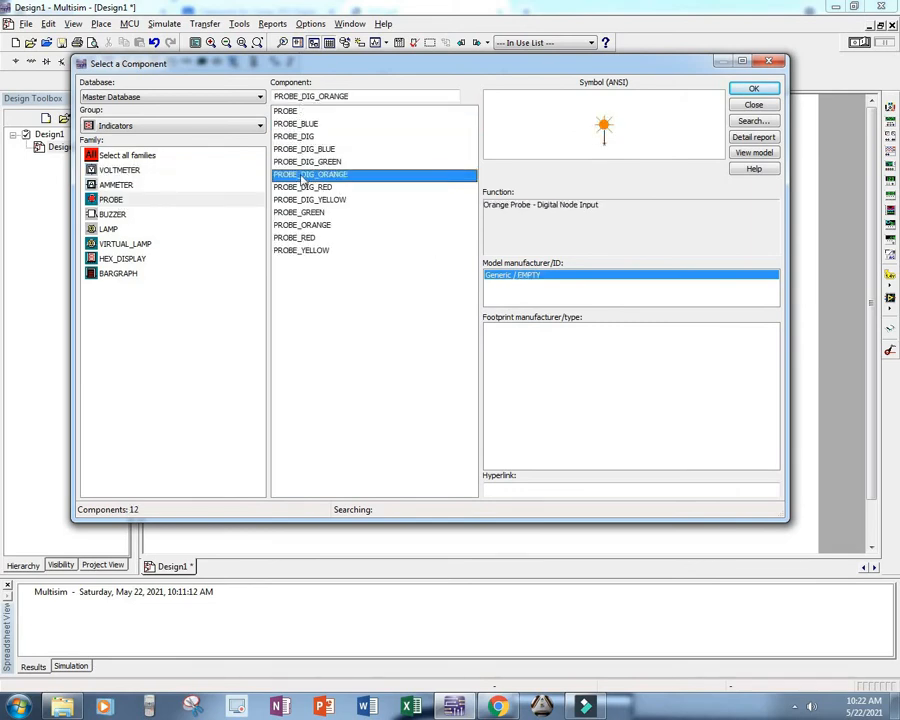
{"action": "left_click", "coordinate": [302, 187]}
{"action": "left_click", "coordinate": [303, 212]}
{"action": "left_click", "coordinate": [304, 238]}
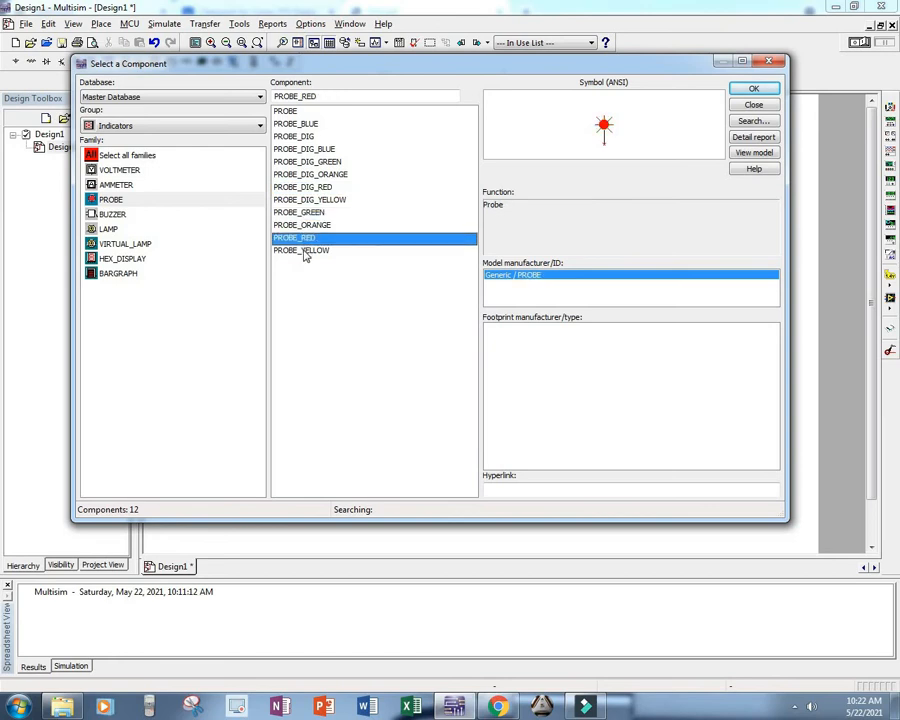
{"action": "left_click", "coordinate": [304, 251]}
Step: Examine the BUZZER family, the 5V_1W, 4V_0.5W and 12V_25W lamps, LAMP_VIRTUAL, and the HEX_DISPLAY and BARGRAPH families
{"action": "left_click", "coordinate": [108, 216]}
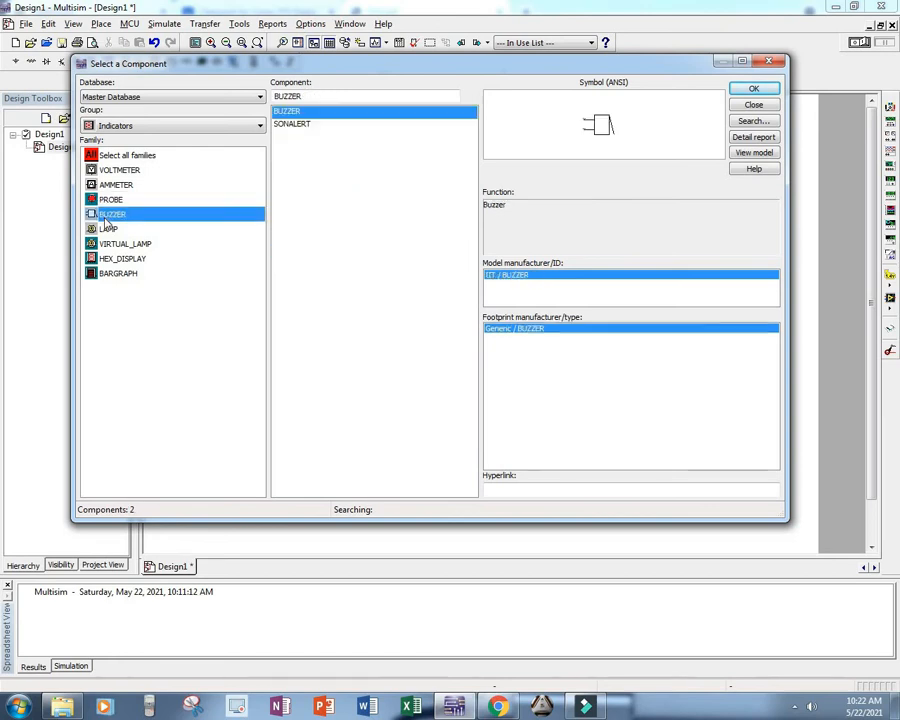
{"action": "left_click", "coordinate": [108, 229]}
{"action": "left_click", "coordinate": [287, 212]}
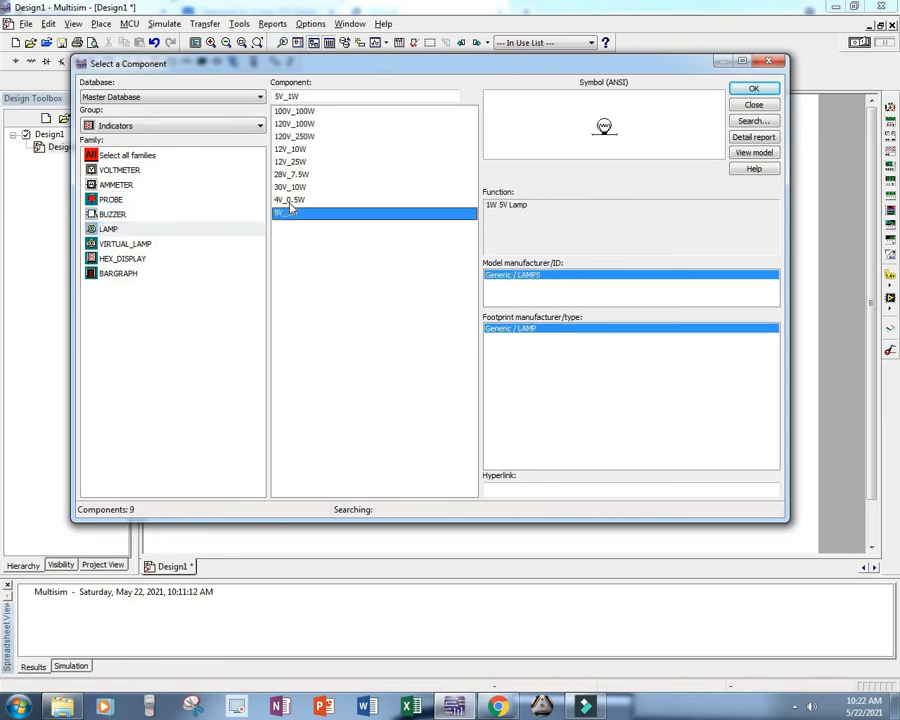
{"action": "left_click", "coordinate": [290, 200]}
{"action": "left_click", "coordinate": [291, 162]}
{"action": "left_click", "coordinate": [124, 244]}
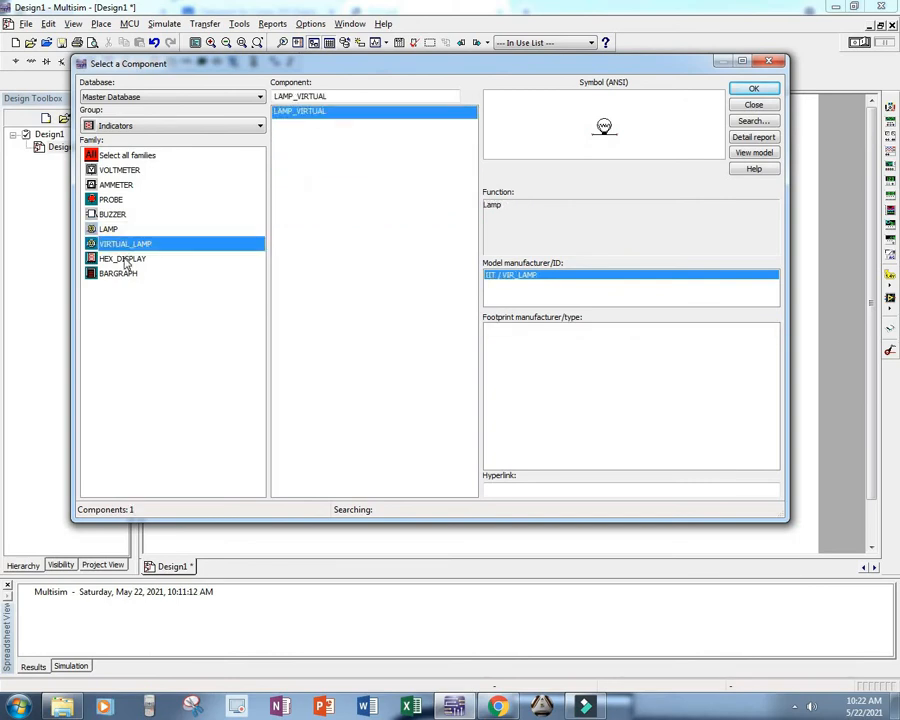
{"action": "left_click", "coordinate": [126, 260]}
{"action": "left_click", "coordinate": [124, 244]}
{"action": "left_click", "coordinate": [330, 113]}
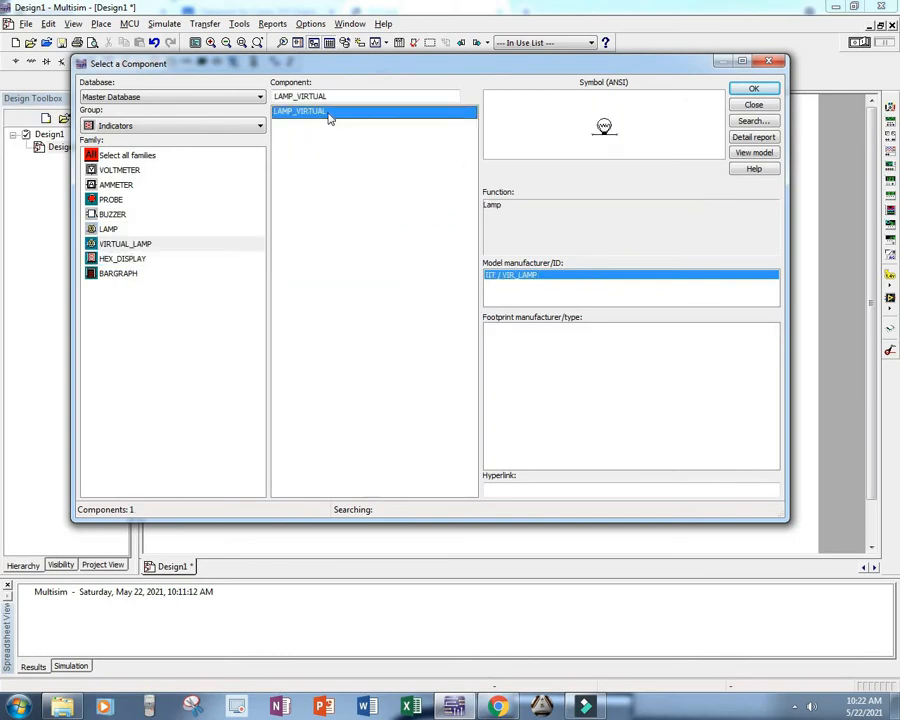
{"action": "left_click", "coordinate": [126, 260]}
{"action": "left_click", "coordinate": [127, 274]}
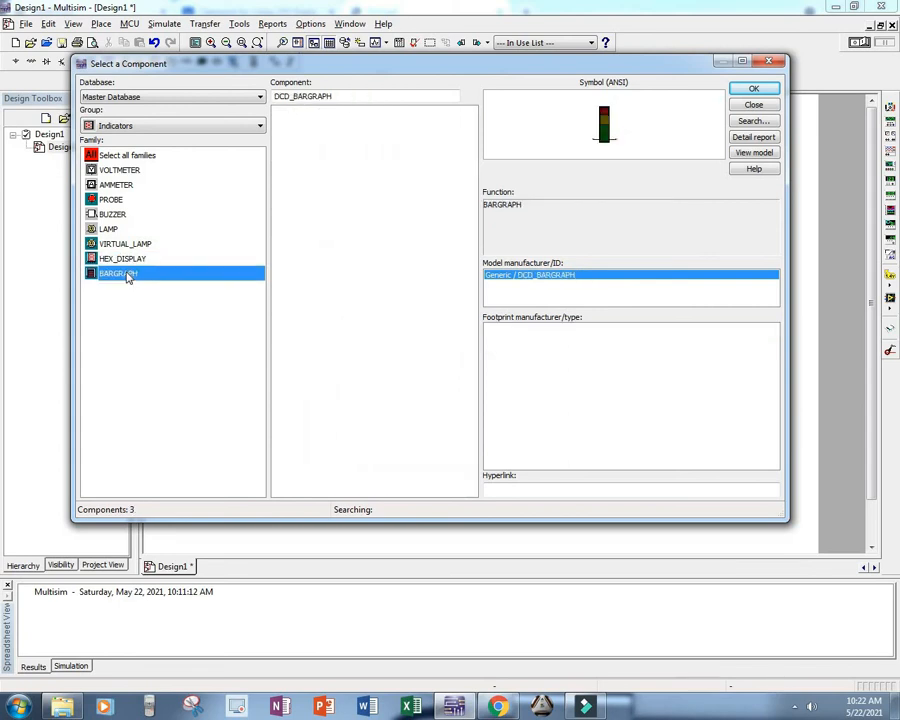
Step: Search the HEX_DISPLAY family and all Indicators families for an LED
{"action": "left_click", "coordinate": [127, 260]}
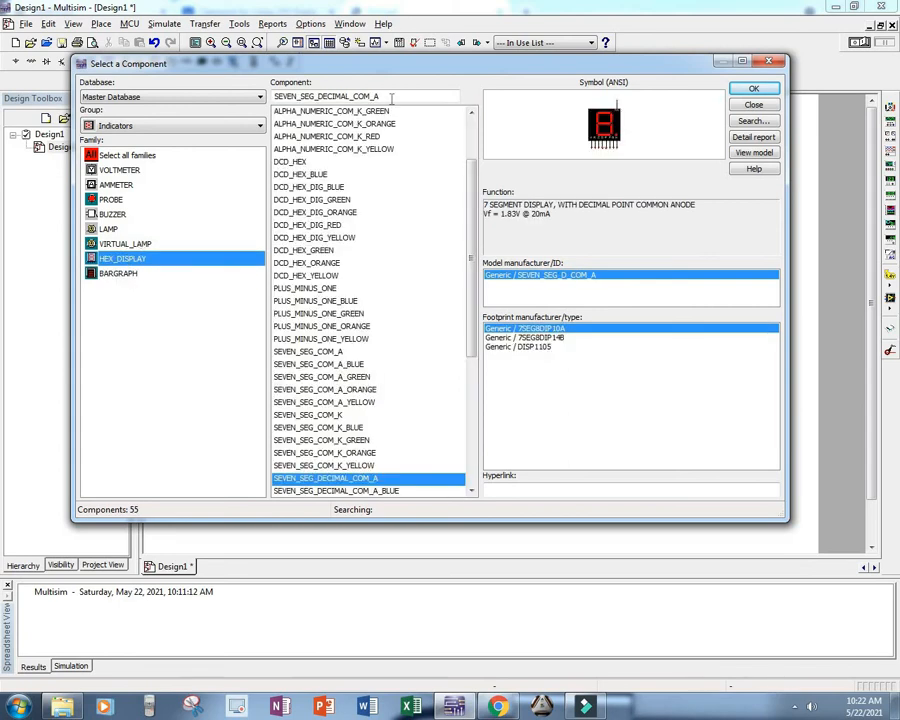
{"action": "left_click", "coordinate": [104, 157]}
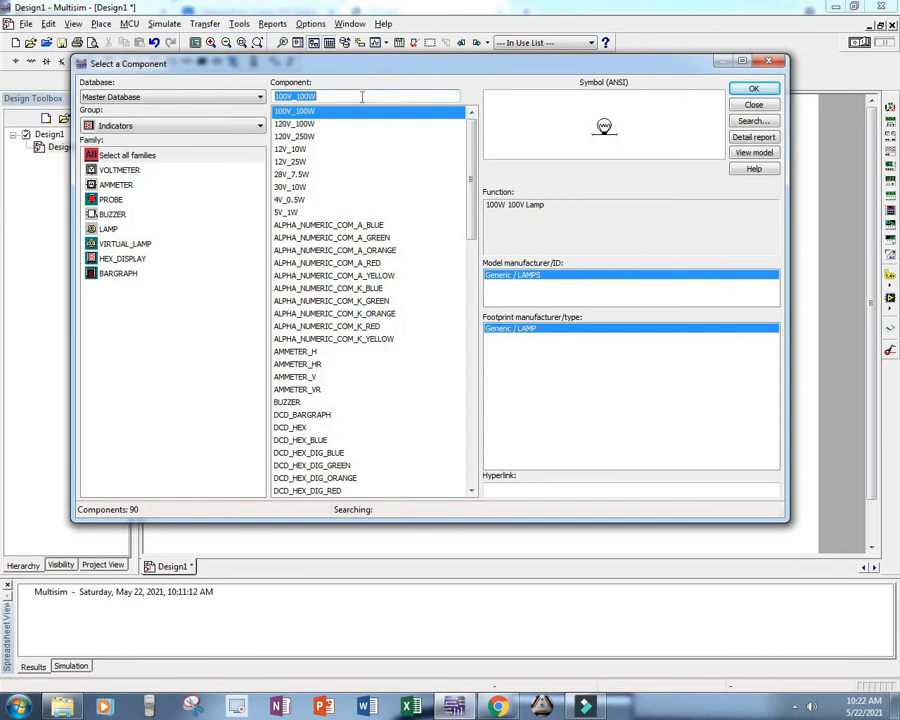
{"action": "type", "text": "LED"}
{"action": "key", "text": "BackSpace"}
{"action": "key", "text": "BackSpace"}
{"action": "key", "text": "BackSpace"}
Step: Place a blue LED (LED_blue) from the Diodes group's LED family beyond the XOR gates' output side
{"action": "left_click", "coordinate": [143, 128]}
{"action": "left_click", "coordinate": [106, 119]}
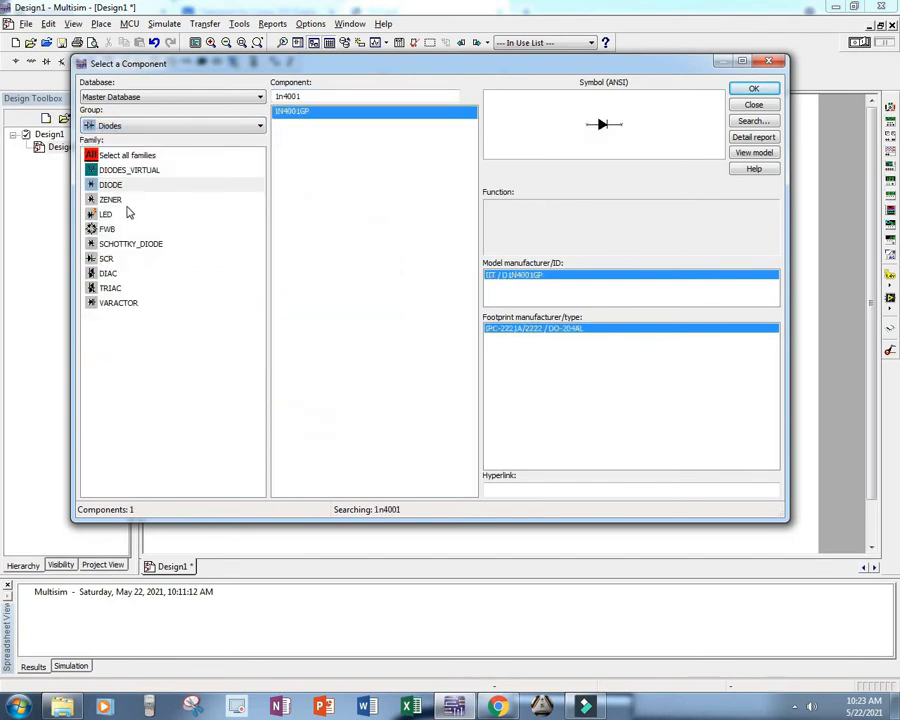
{"action": "left_click", "coordinate": [113, 216]}
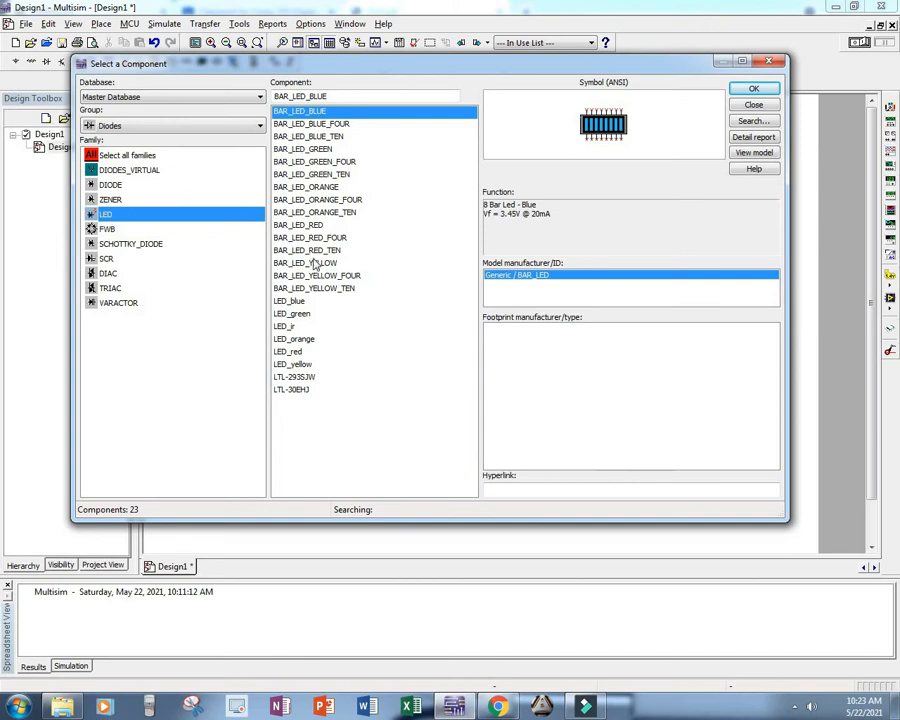
{"action": "left_click", "coordinate": [294, 314]}
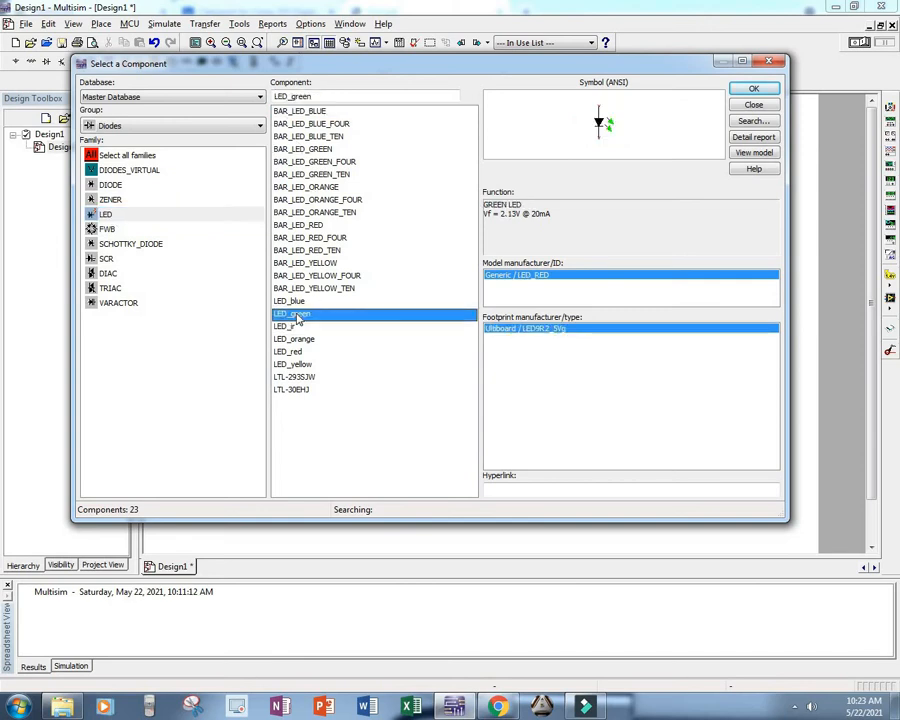
{"action": "left_click", "coordinate": [300, 306]}
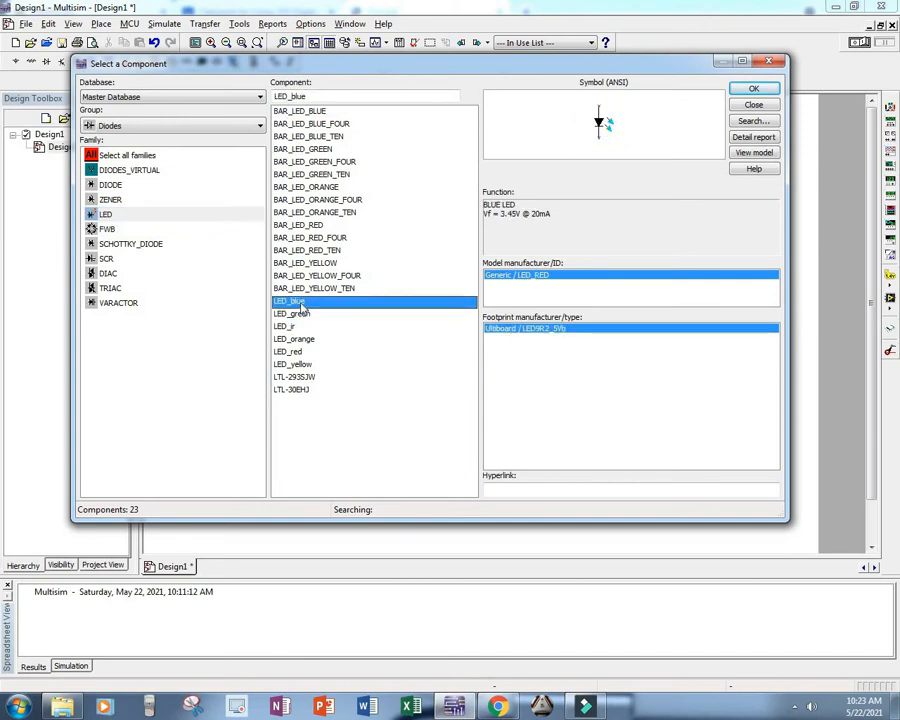
{"action": "double_click", "coordinate": [300, 306]}
{"action": "left_click", "coordinate": [504, 304]}
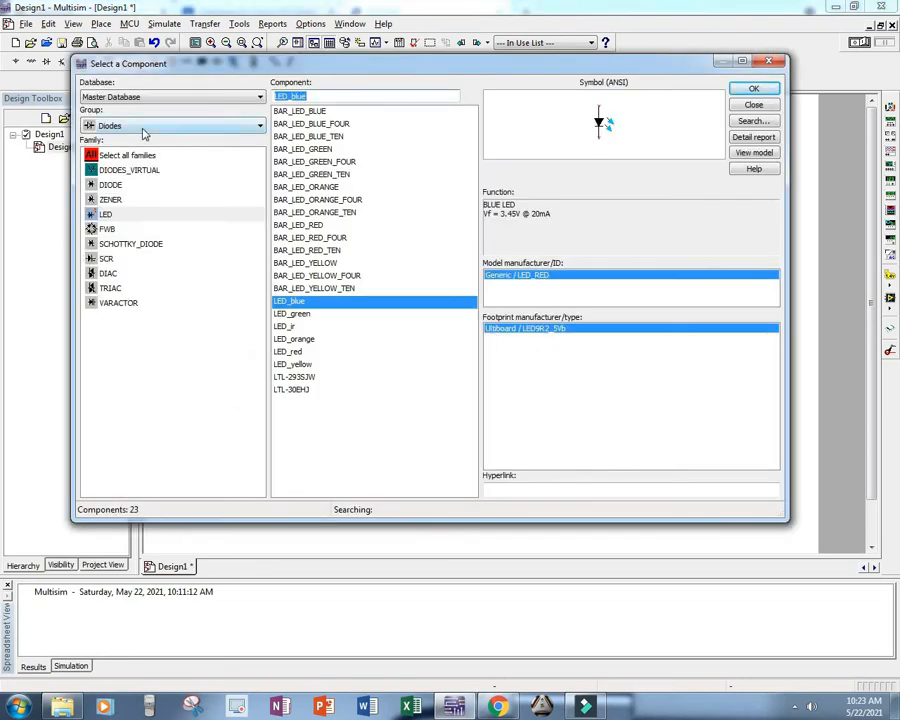
Step: Place a 1k resistor from the Basic group beside the LED and finish component selection
{"action": "left_click", "coordinate": [143, 128]}
{"action": "left_click", "coordinate": [140, 176]}
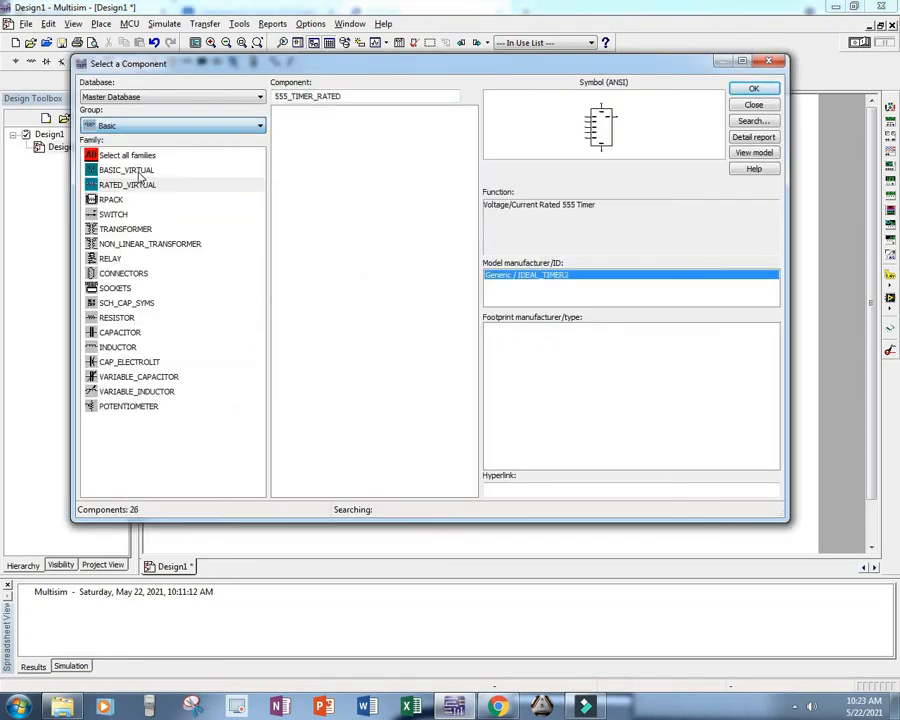
{"action": "left_click", "coordinate": [118, 318]}
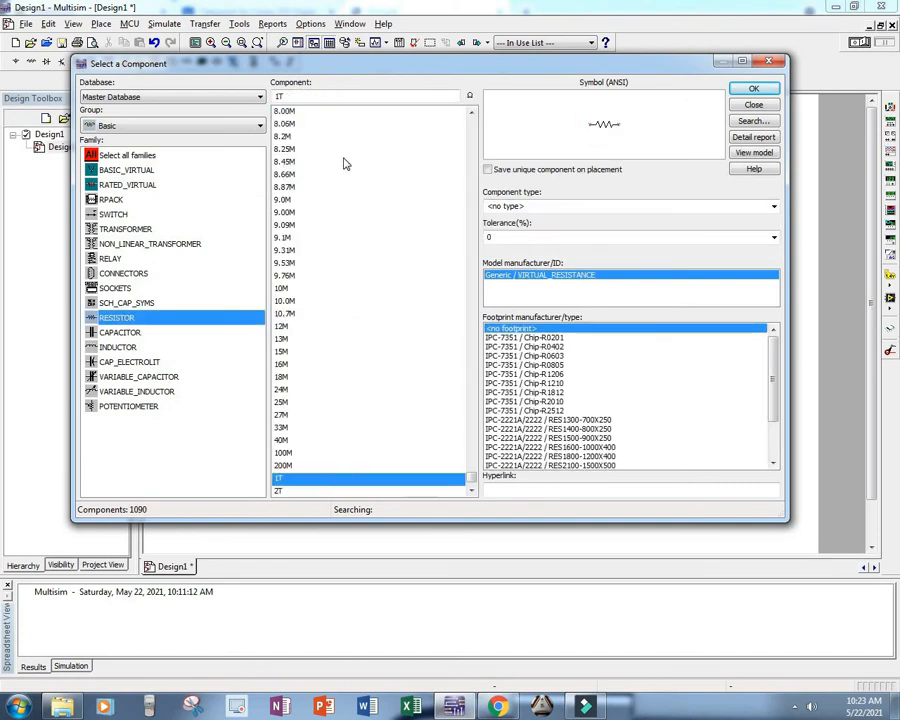
{"action": "left_click", "coordinate": [367, 95]}
{"action": "type", "text": "1k"}
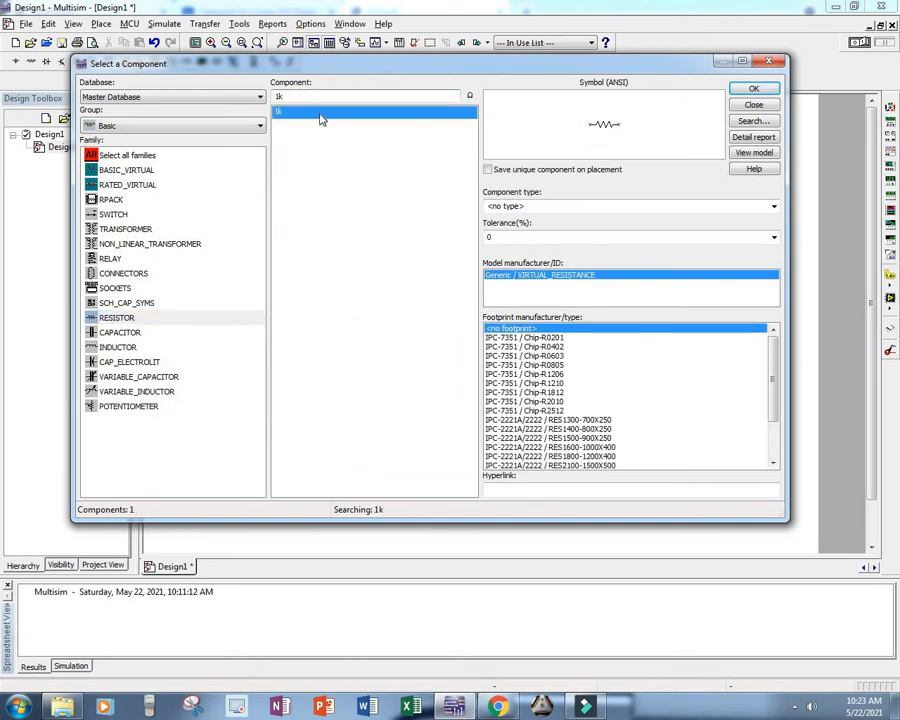
{"action": "double_click", "coordinate": [321, 114]}
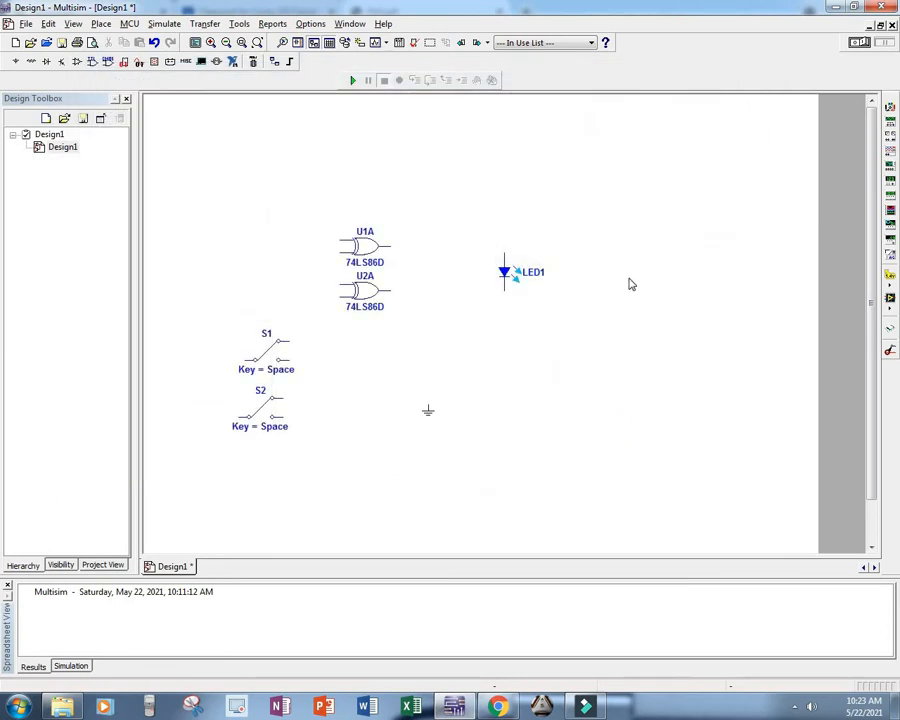
{"action": "left_click", "coordinate": [630, 271]}
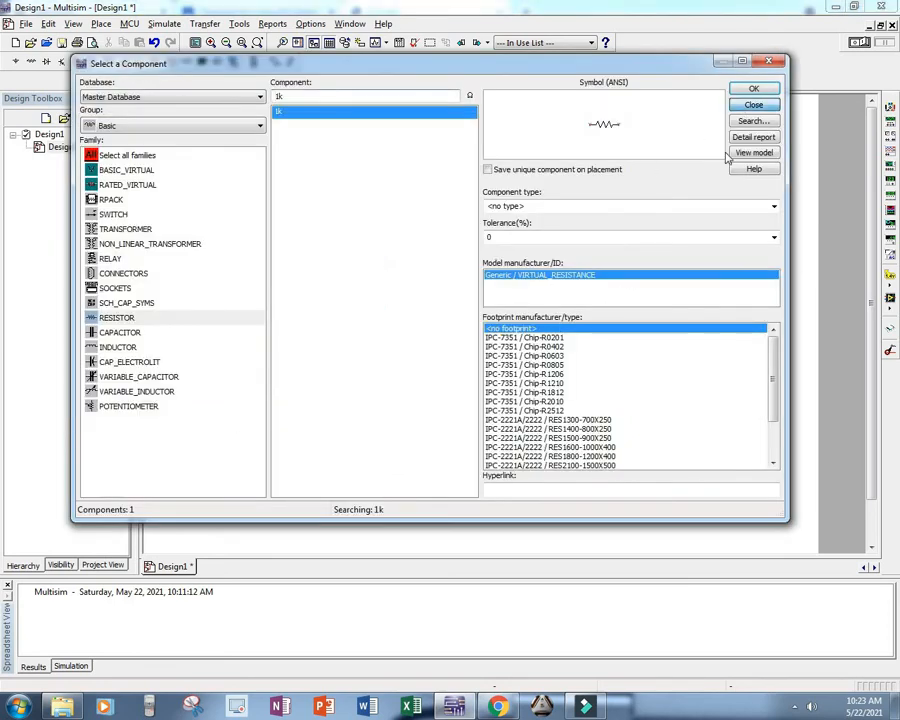
{"action": "left_click", "coordinate": [746, 104]}
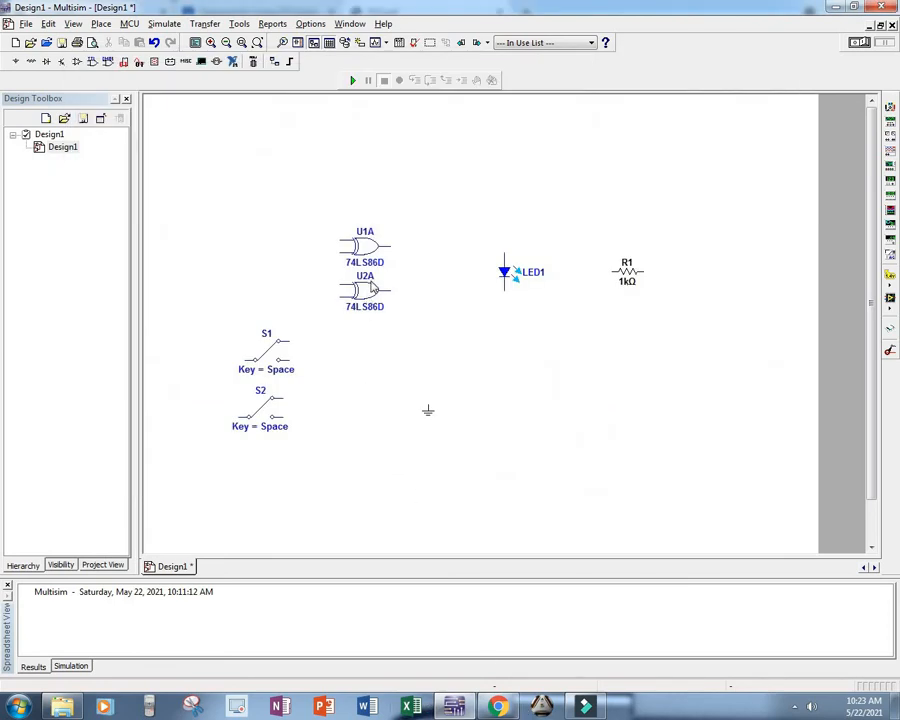
Step: Delete the spare XOR gate U2A and consult the lab sheet's X-OR gate circuit figure
{"action": "left_click", "coordinate": [374, 288]}
{"action": "key", "text": "Delete"}
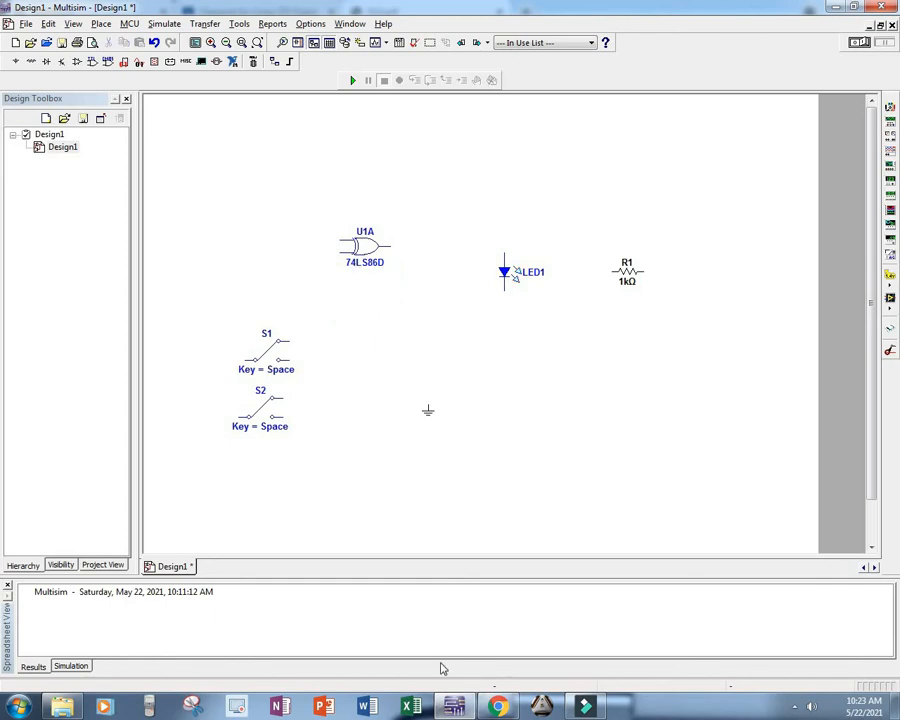
{"action": "left_click", "coordinate": [497, 707]}
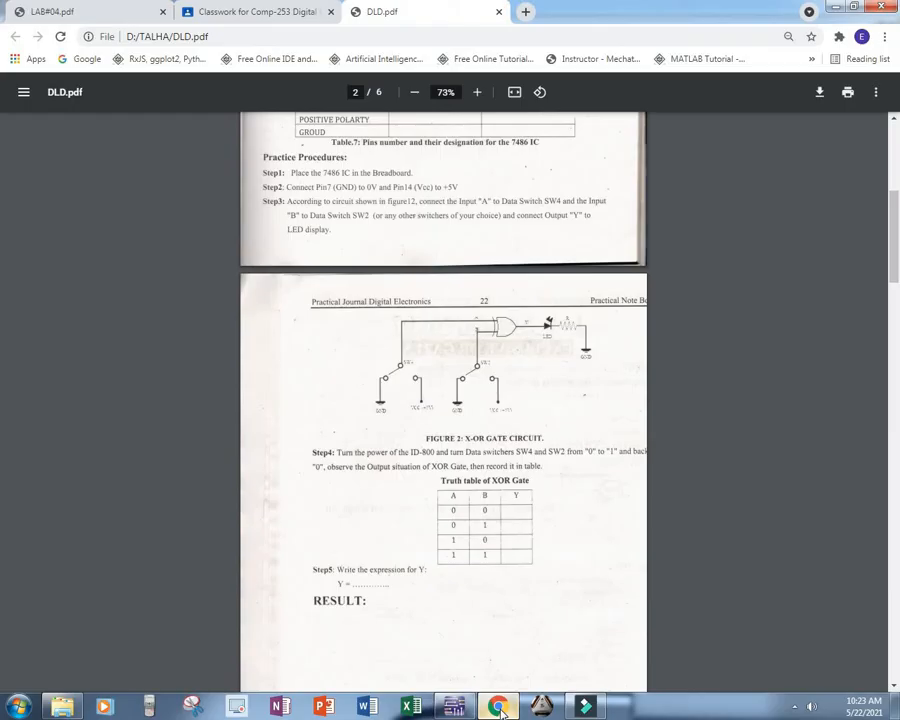
{"action": "left_click", "coordinate": [497, 707]}
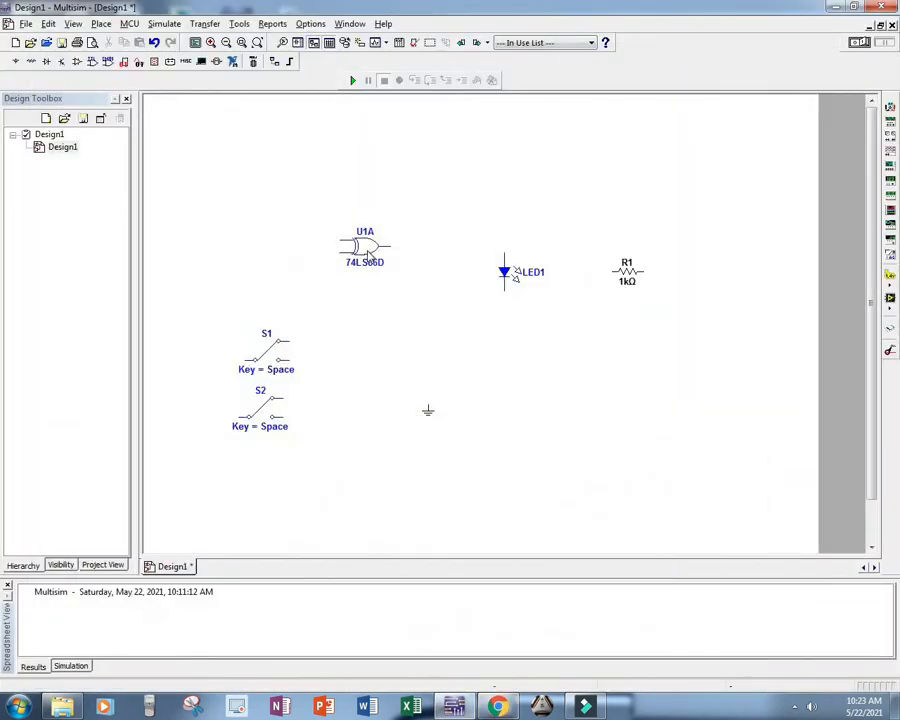
Step: Shift XOR gate U1A closer to the LED and move switch S1 up level with the gate's inputs
{"action": "left_click_drag", "start_coordinate": [370, 253], "coordinate": [410, 255]}
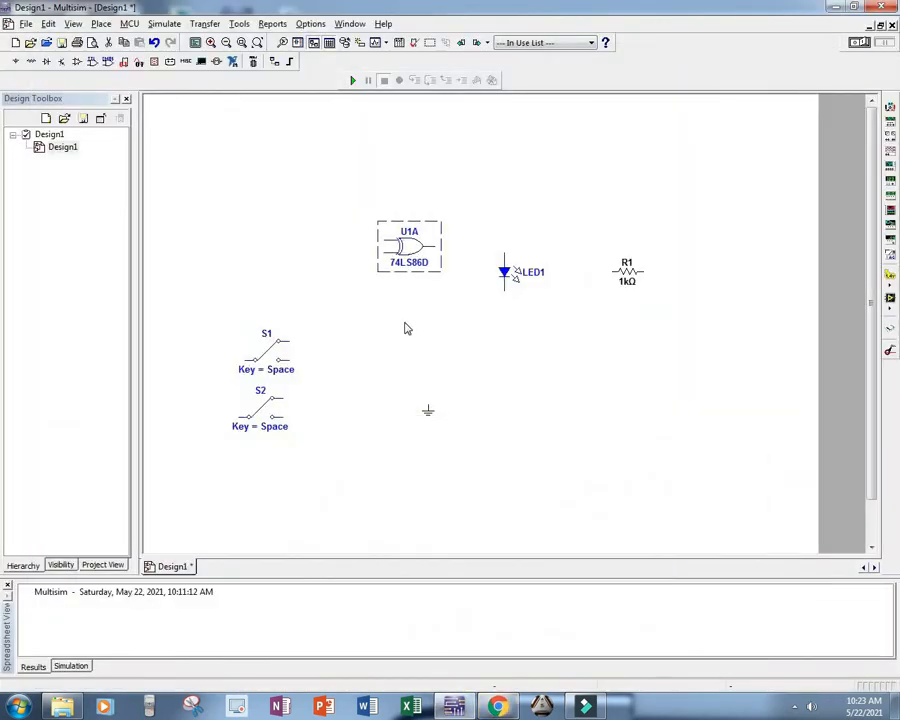
{"action": "left_click", "coordinate": [402, 324]}
{"action": "left_click_drag", "start_coordinate": [275, 360], "coordinate": [282, 256]}
{"action": "left_click", "coordinate": [372, 400]}
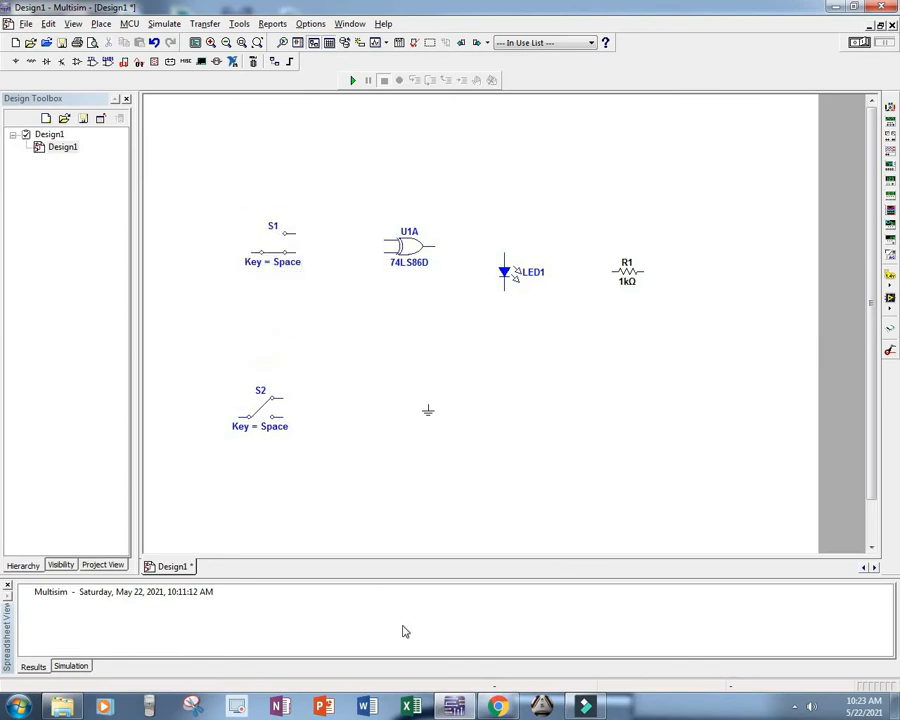
Step: Flip switches S1 and S2 horizontally so their common terminals face the gate, checking the lab sheet's circuit figure
{"action": "left_click", "coordinate": [500, 708]}
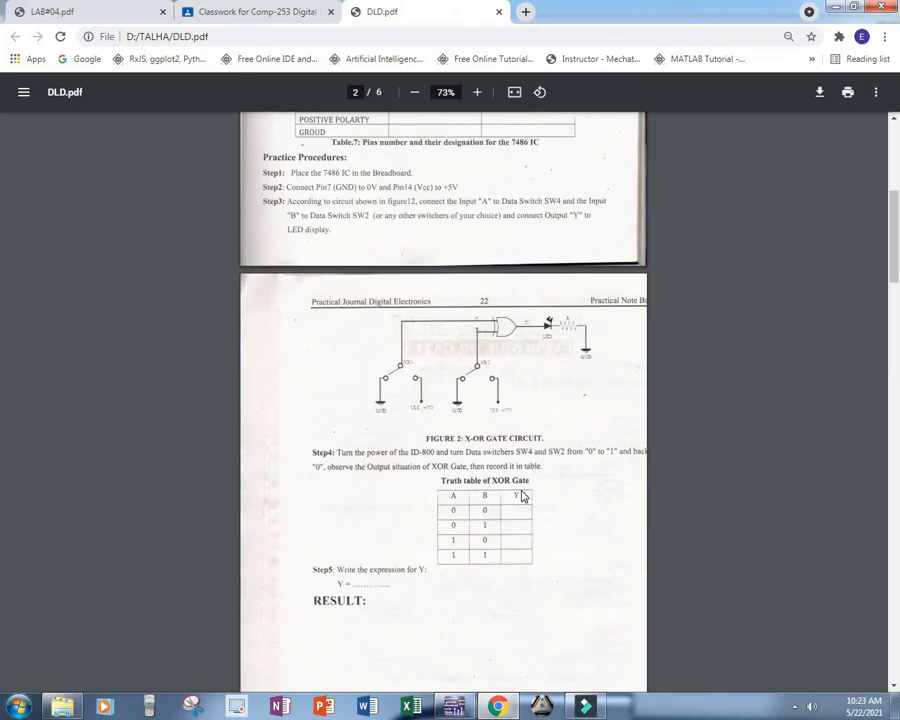
{"action": "key", "text": "alt+Tab"}
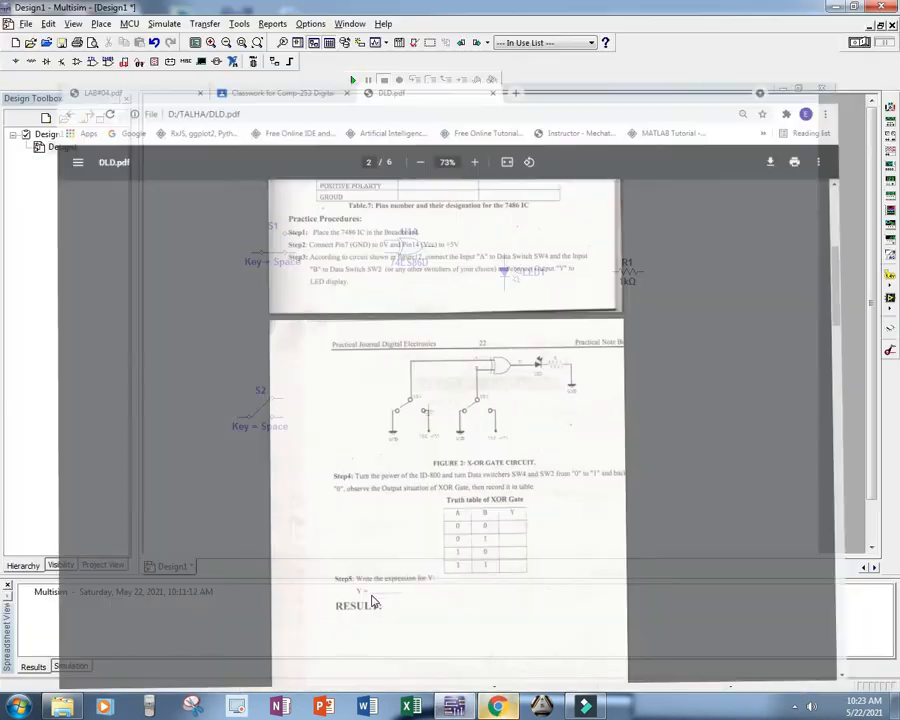
{"action": "right_click", "coordinate": [270, 254]}
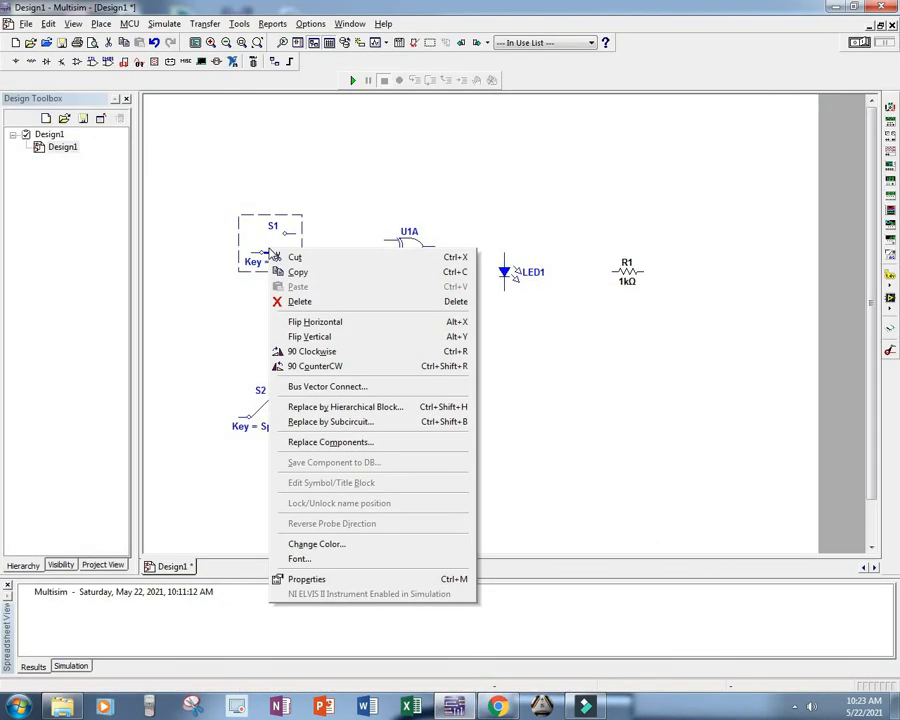
{"action": "left_click", "coordinate": [312, 322]}
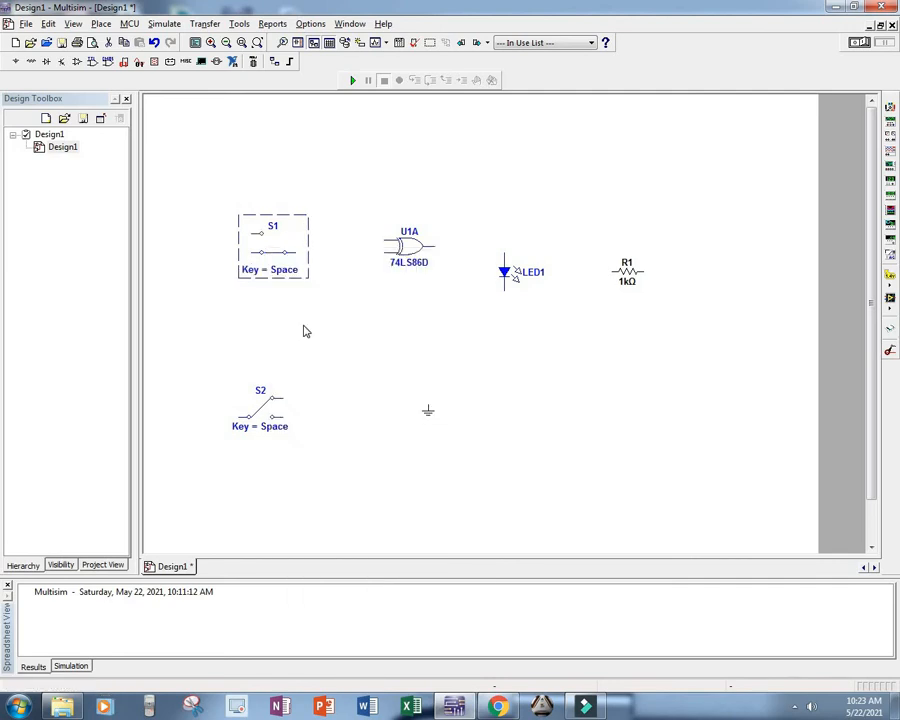
{"action": "left_click", "coordinate": [270, 258]}
{"action": "right_click", "coordinate": [251, 421]}
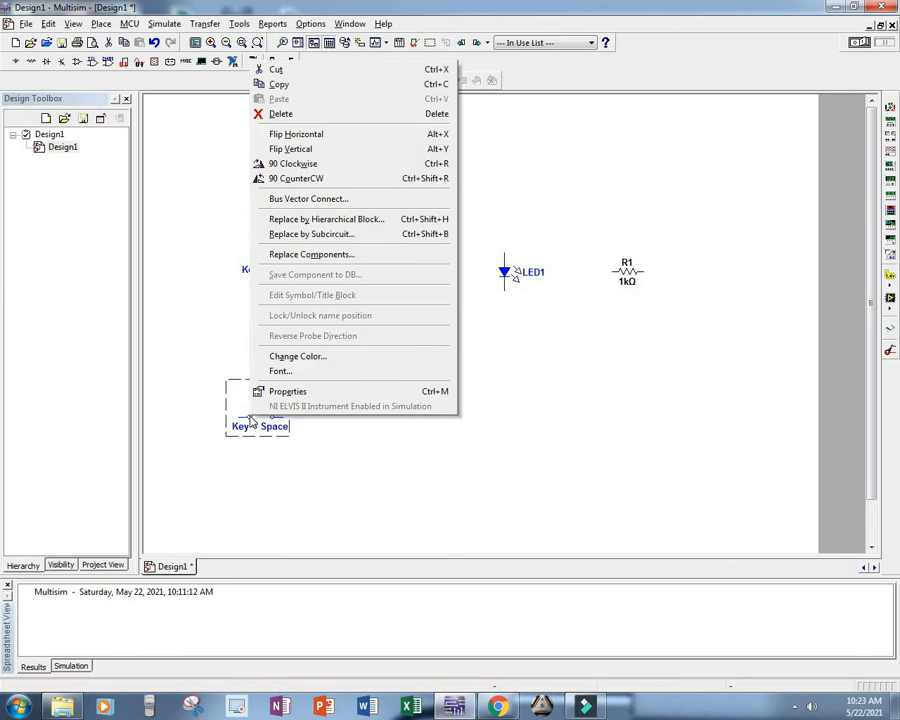
{"action": "left_click", "coordinate": [310, 134]}
{"action": "left_click", "coordinate": [313, 418]}
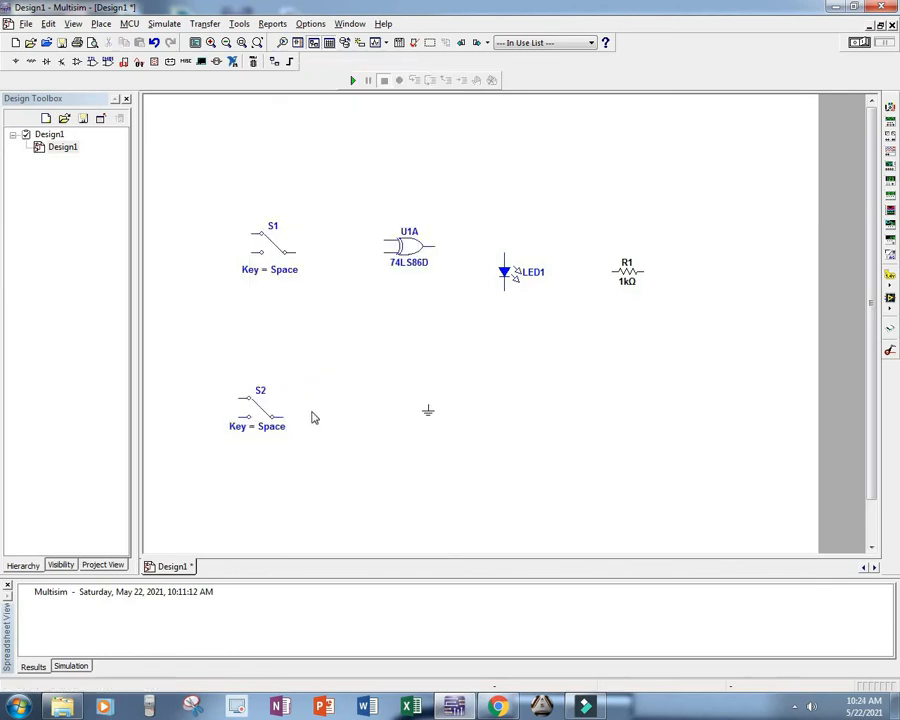
Step: Move switch S2 directly below S1 and lower gate U1A to sit level with S2
{"action": "left_click_drag", "start_coordinate": [276, 418], "coordinate": [282, 317]}
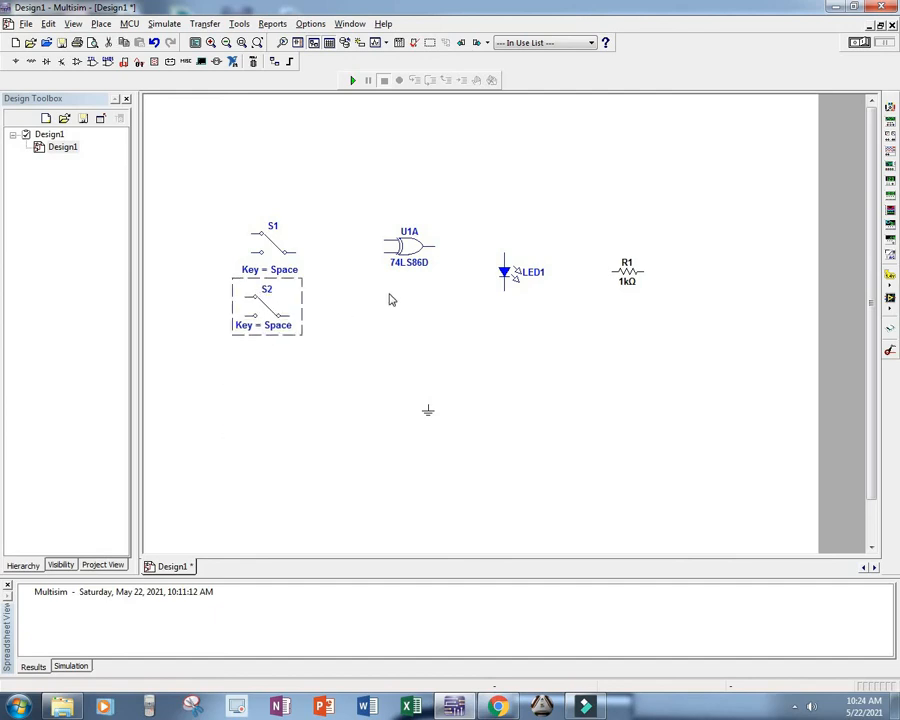
{"action": "left_click_drag", "start_coordinate": [414, 252], "coordinate": [403, 305]}
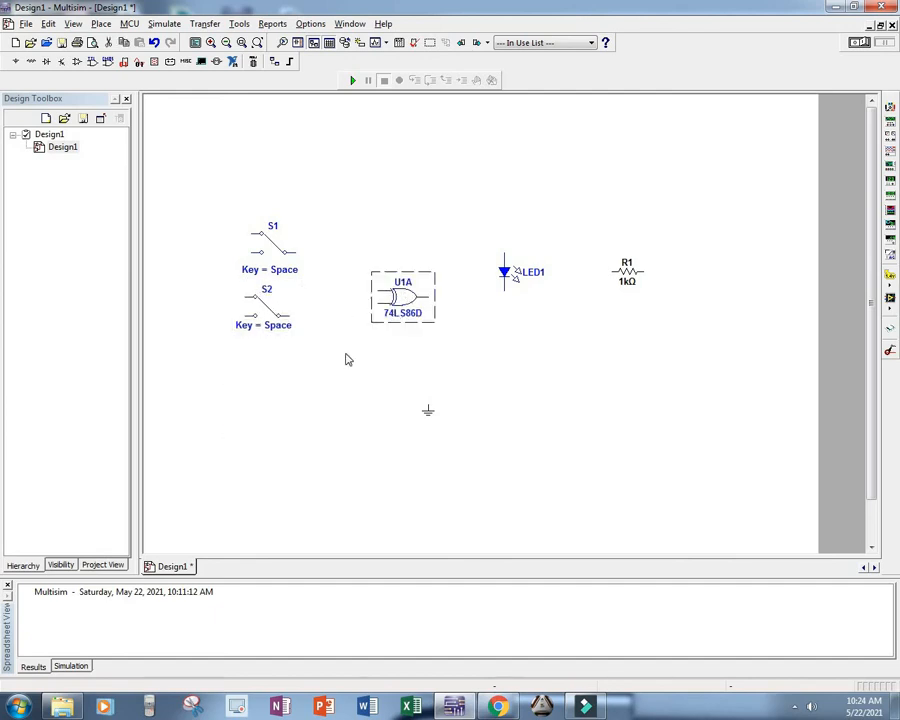
{"action": "left_click", "coordinate": [346, 356]}
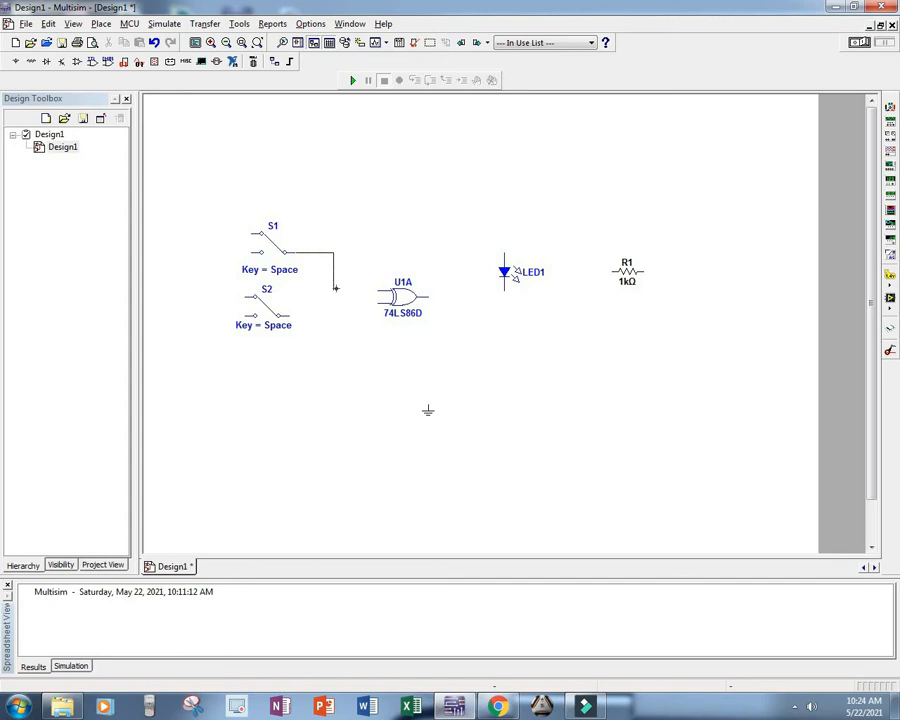
Step: Wire the common terminals of S1 and S2 to the upper and lower inputs of gate U1A
{"action": "left_click", "coordinate": [378, 291]}
{"action": "left_click", "coordinate": [372, 303]}
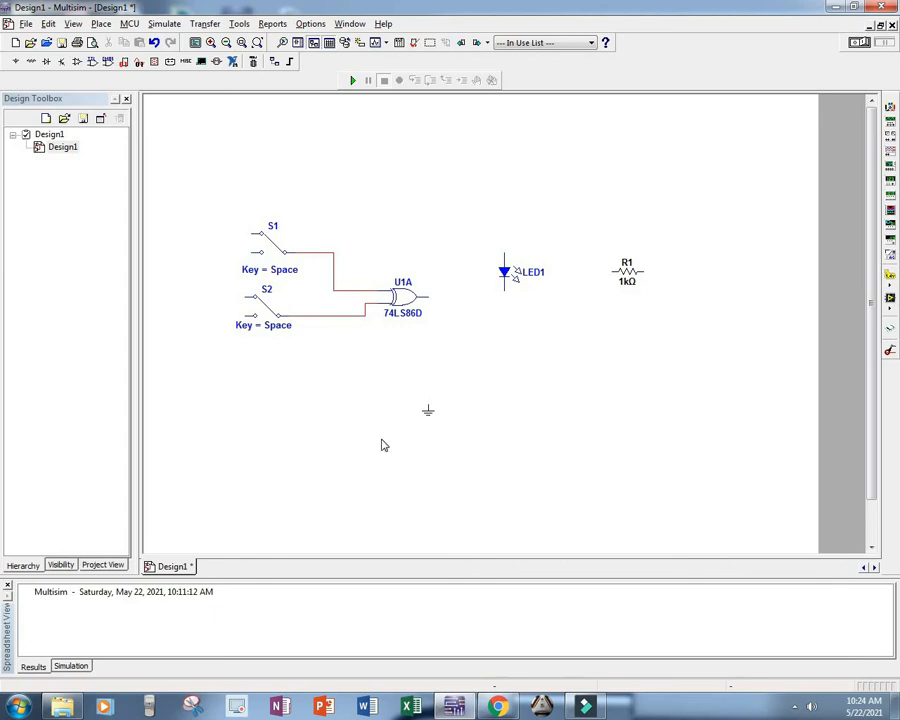
Step: Move the ground symbol below the switches and wire it to the lower contacts of S1 and S2
{"action": "left_click", "coordinate": [428, 406]}
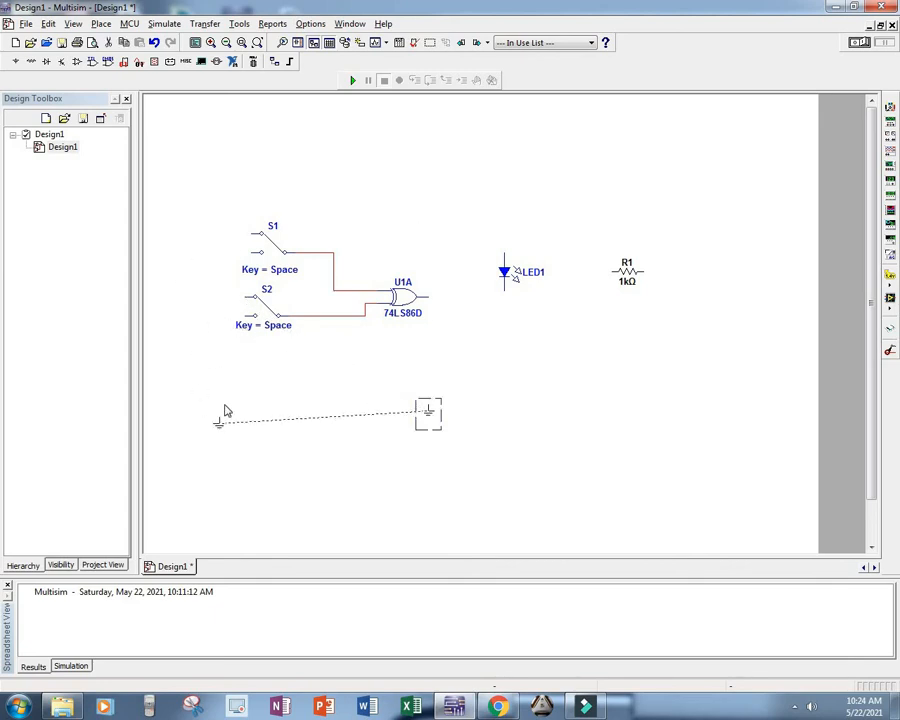
{"action": "left_click_drag", "start_coordinate": [225, 405], "coordinate": [226, 403]}
{"action": "left_click", "coordinate": [258, 382]}
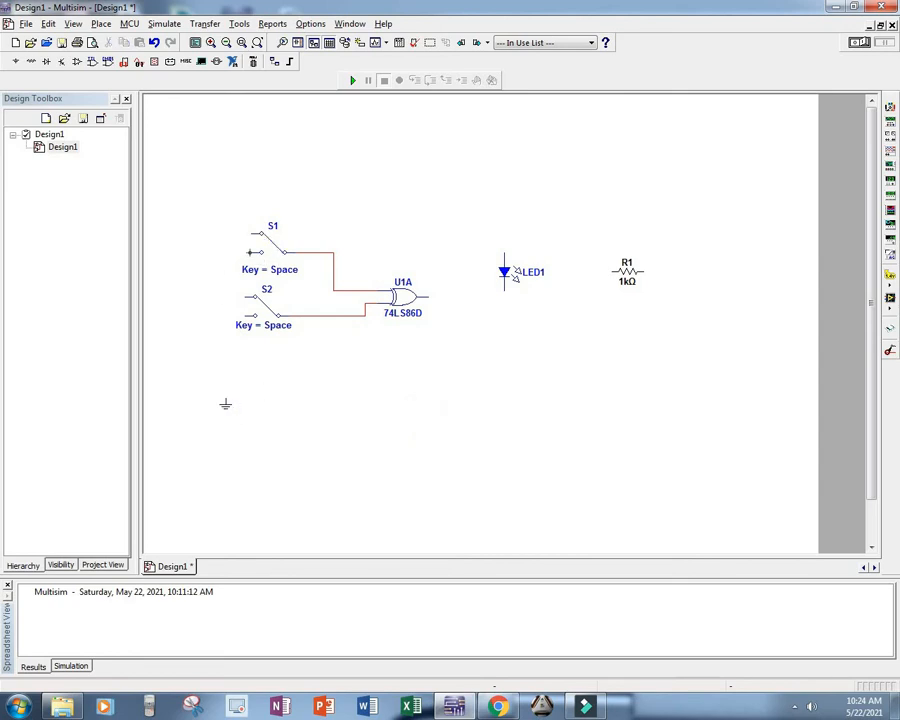
{"action": "left_click", "coordinate": [225, 398]}
Step: Place a DC_POWER source from the power sources family to the left of the two switches
{"action": "left_click", "coordinate": [16, 62]}
{"action": "left_click", "coordinate": [298, 123]}
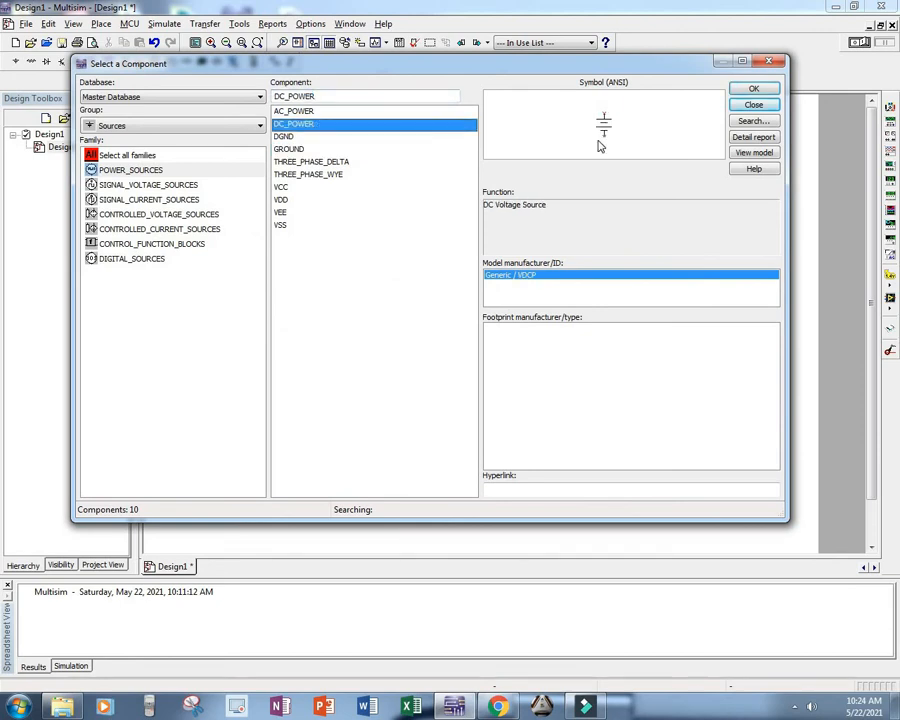
{"action": "left_click", "coordinate": [754, 89]}
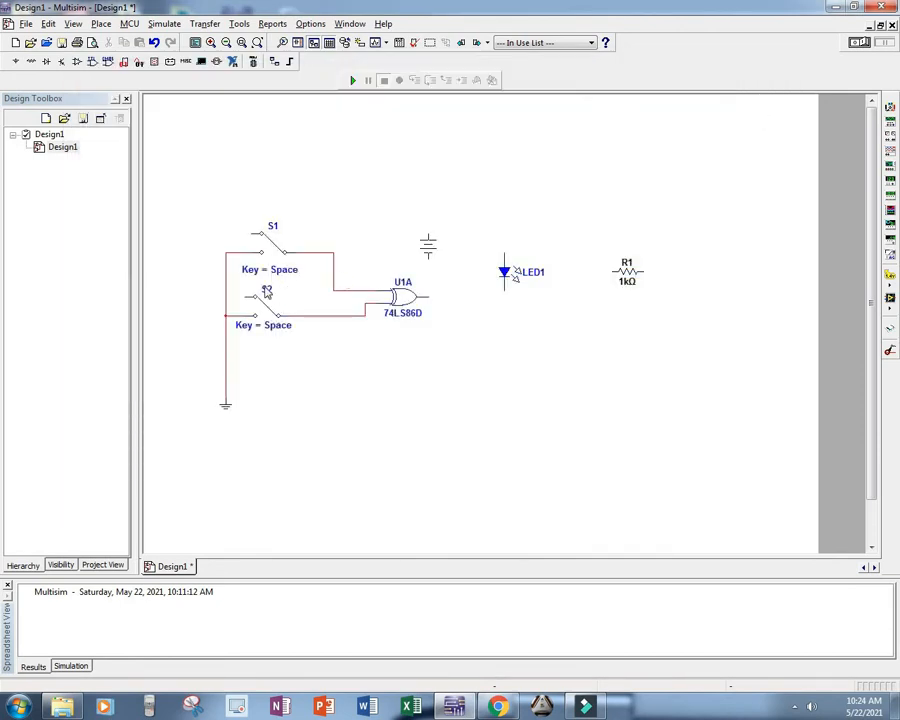
{"action": "left_click", "coordinate": [183, 286]}
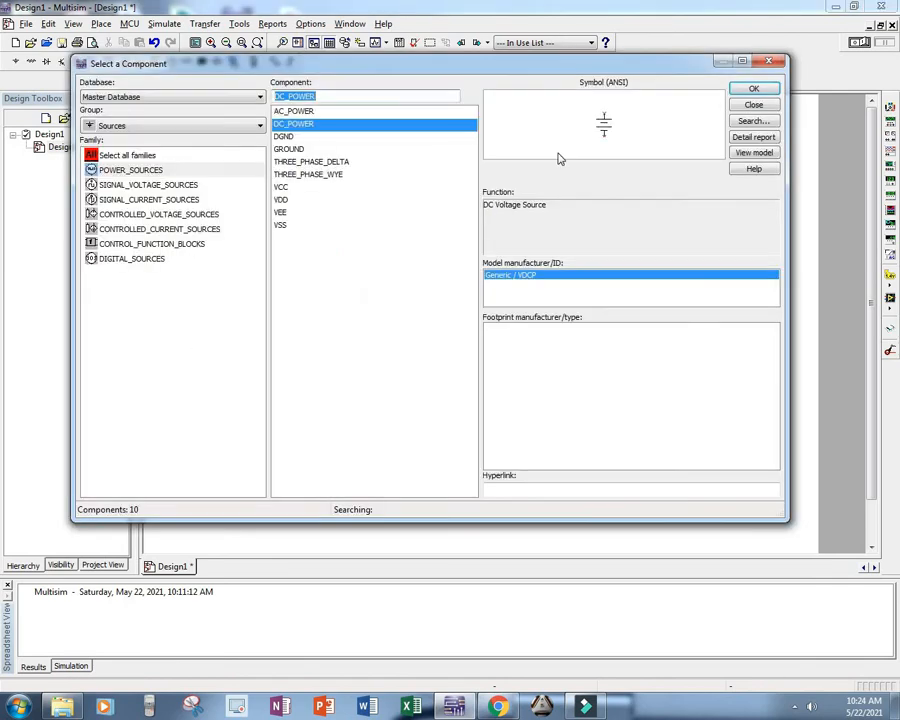
{"action": "key", "text": "Escape"}
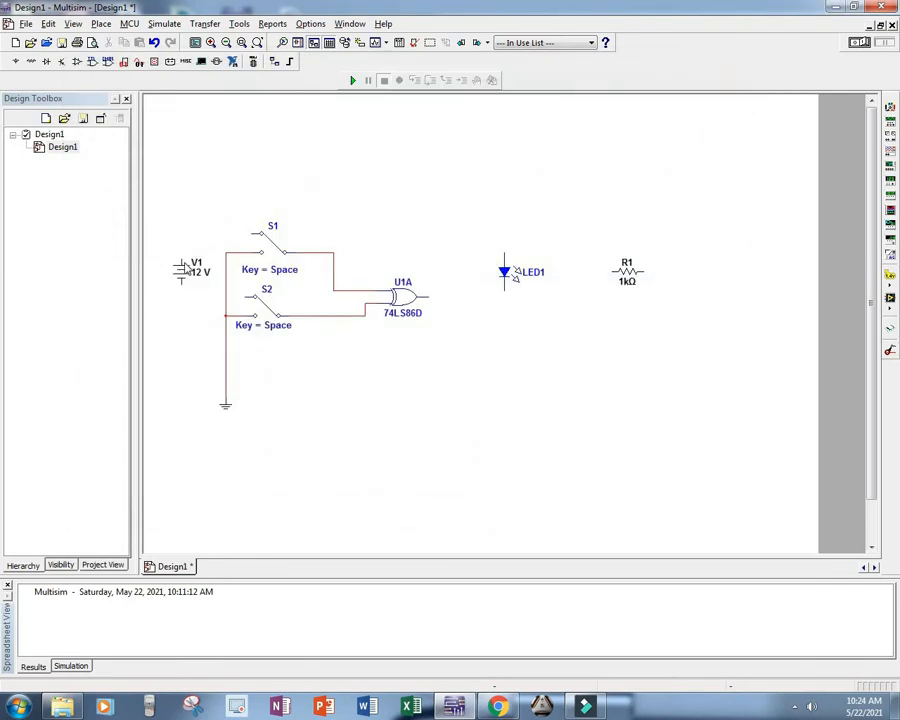
Step: Wire V1's positive terminal to the upper contacts of S1 and S2, and its negative terminal to the ground line
{"action": "left_click", "coordinate": [181, 240]}
{"action": "left_click", "coordinate": [262, 234]}
{"action": "left_click", "coordinate": [214, 291]}
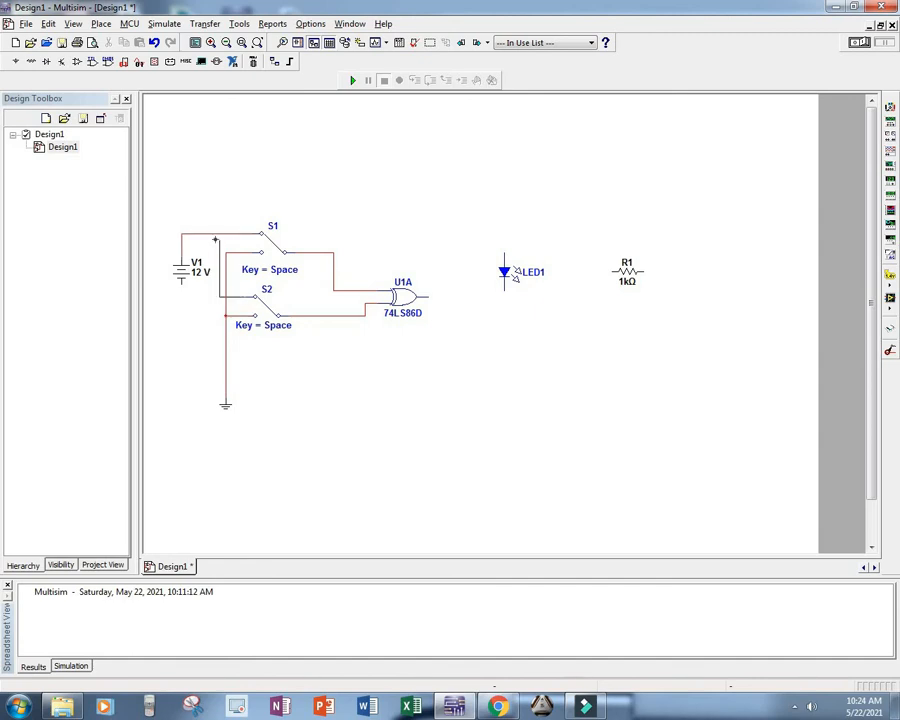
{"action": "left_click", "coordinate": [213, 234]}
{"action": "left_click", "coordinate": [224, 317]}
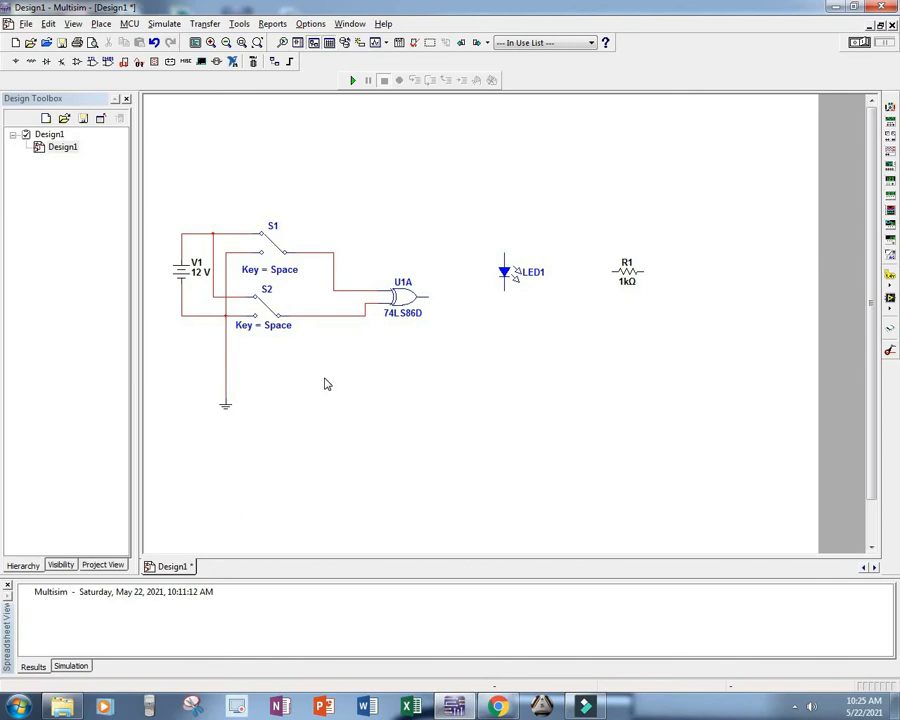
Step: Lower LED1 to sit just below the level of gate U1A's output and wire that output to the LED's anode
{"action": "left_click", "coordinate": [510, 283]}
{"action": "left_click_drag", "start_coordinate": [506, 309], "coordinate": [505, 320]}
{"action": "left_click", "coordinate": [584, 386]}
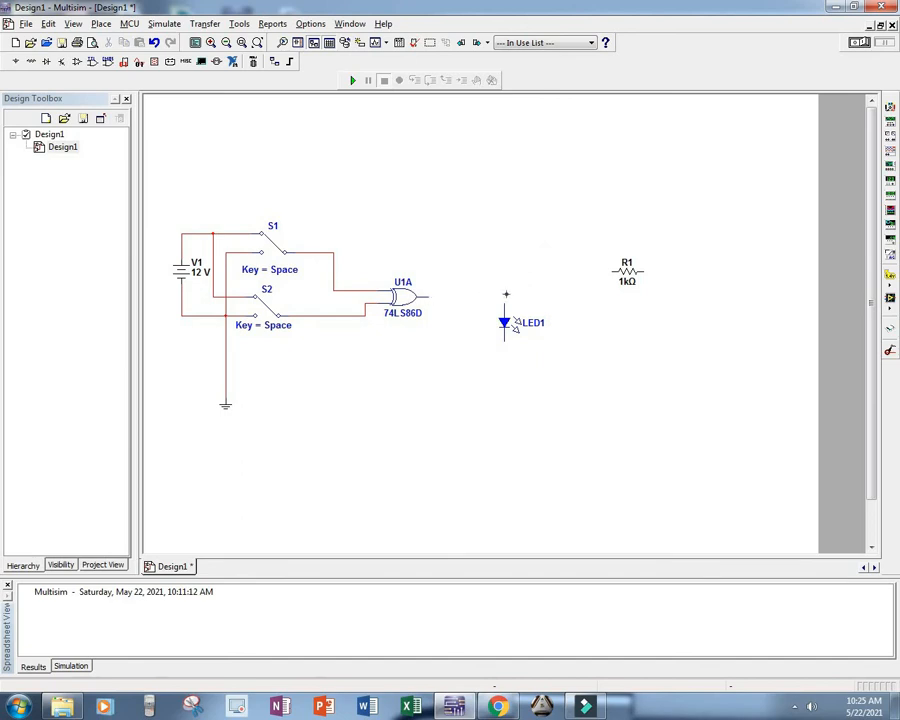
{"action": "left_click", "coordinate": [506, 294]}
Step: Rotate resistor R1 90 degrees clockwise, place it in series below LED1, and wire its lower end to the ground line
{"action": "right_click", "coordinate": [631, 277]}
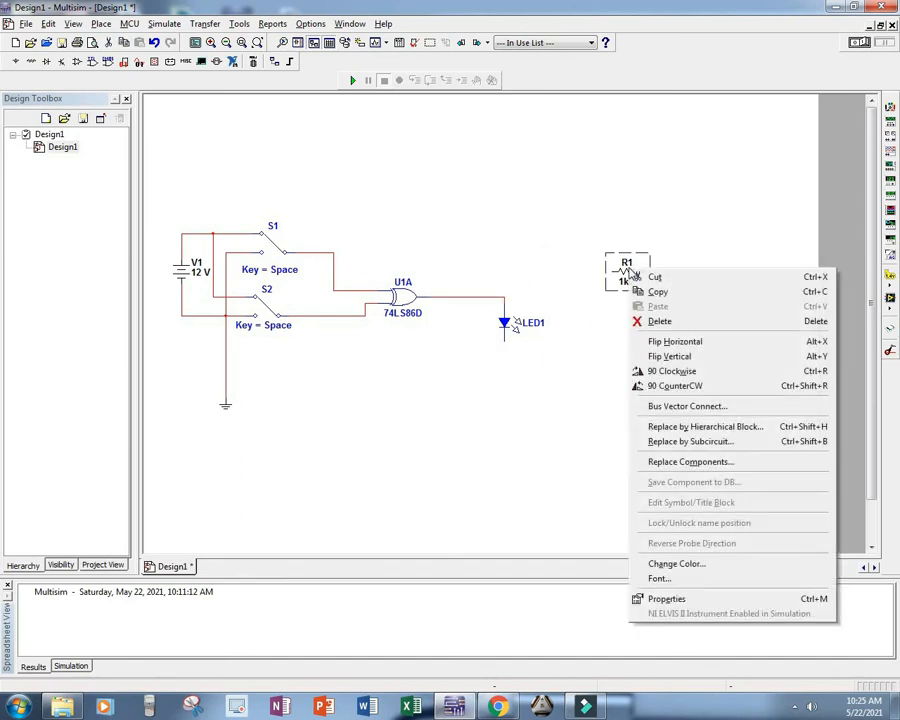
{"action": "left_click", "coordinate": [672, 372]}
{"action": "left_click_drag", "start_coordinate": [628, 278], "coordinate": [508, 384]}
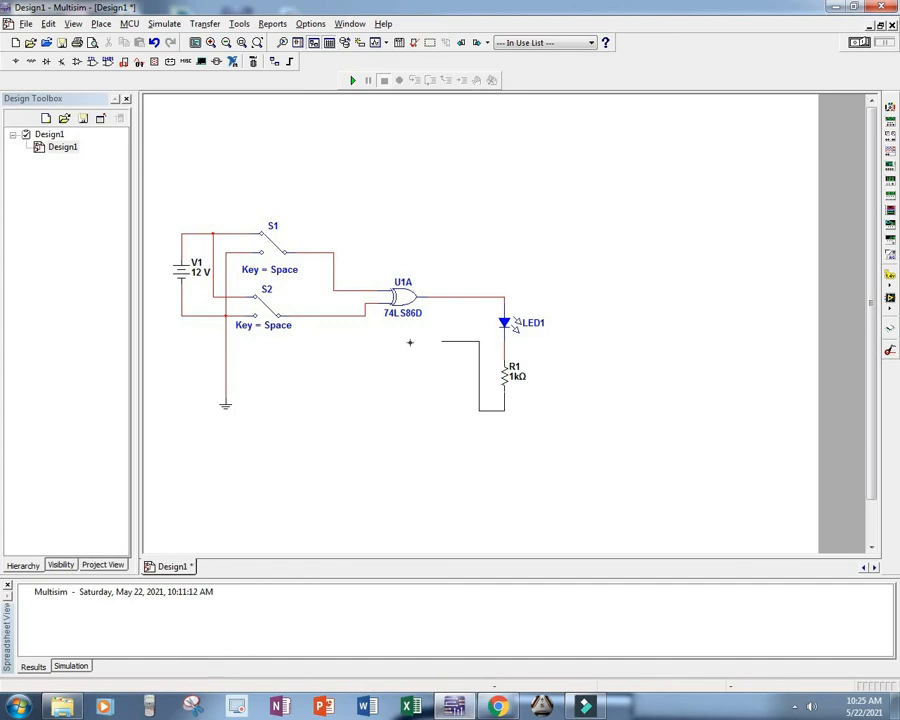
{"action": "left_click", "coordinate": [227, 359]}
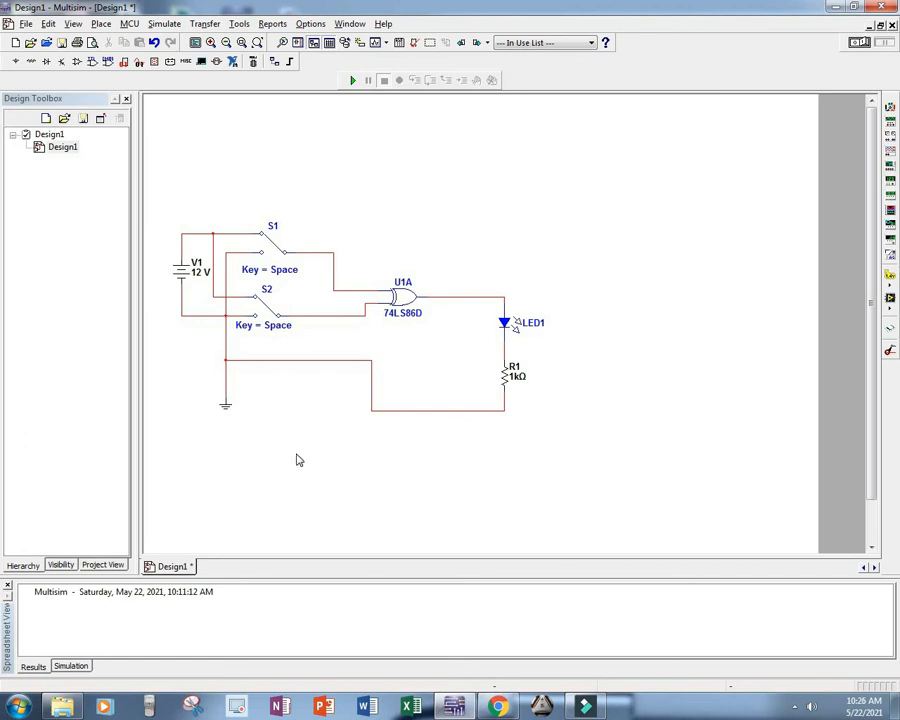
Step: Set the toggle key of switch S1 to A
{"action": "left_click", "coordinate": [279, 328]}
{"action": "left_click", "coordinate": [281, 346]}
{"action": "double_click", "coordinate": [281, 279]}
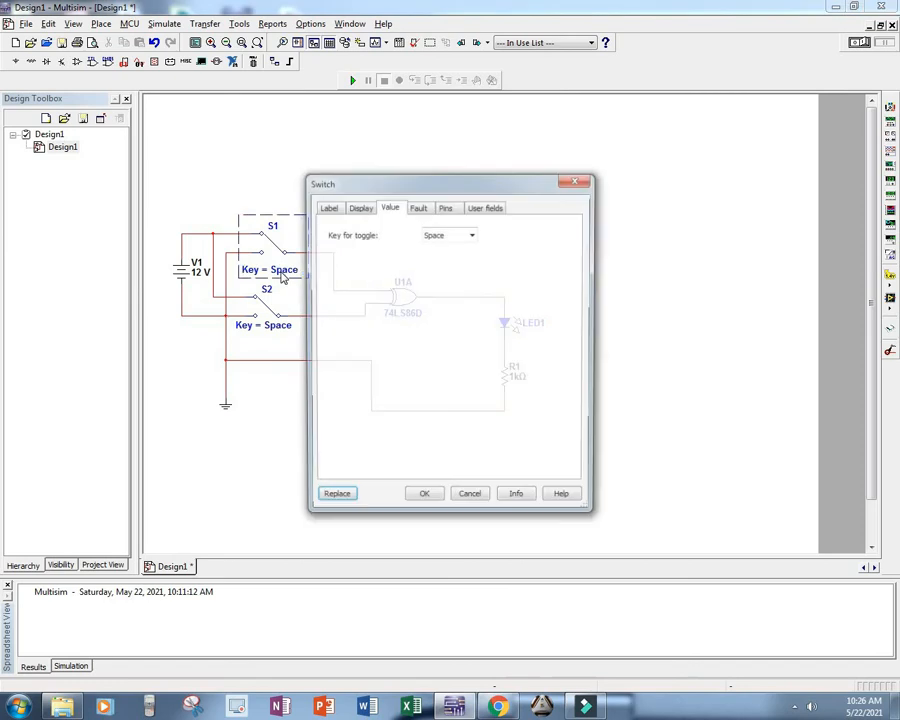
{"action": "left_click", "coordinate": [472, 234]}
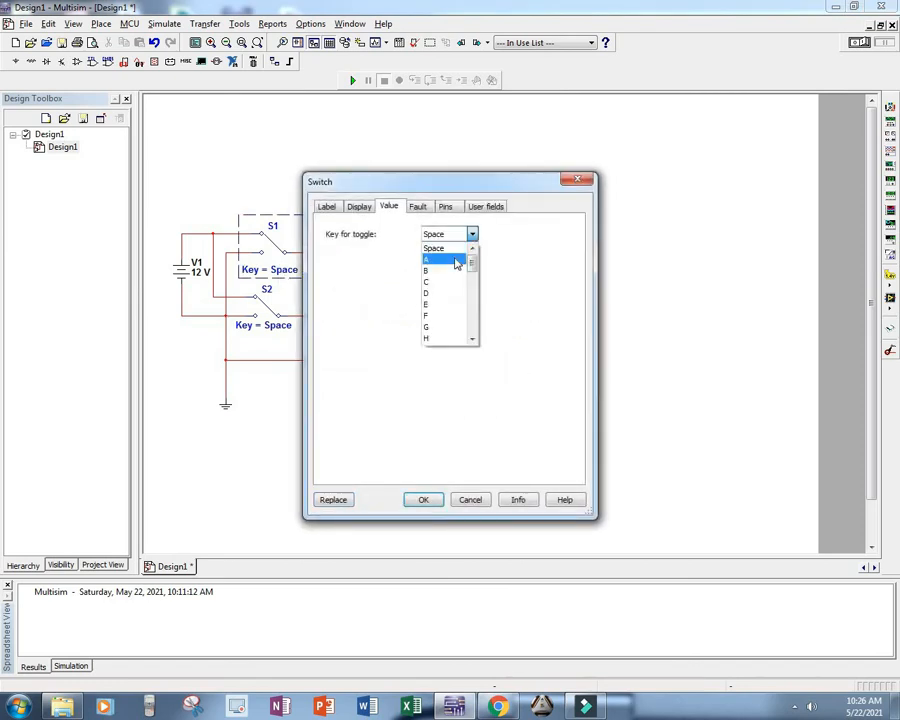
{"action": "left_click", "coordinate": [458, 262]}
{"action": "key", "text": "Return"}
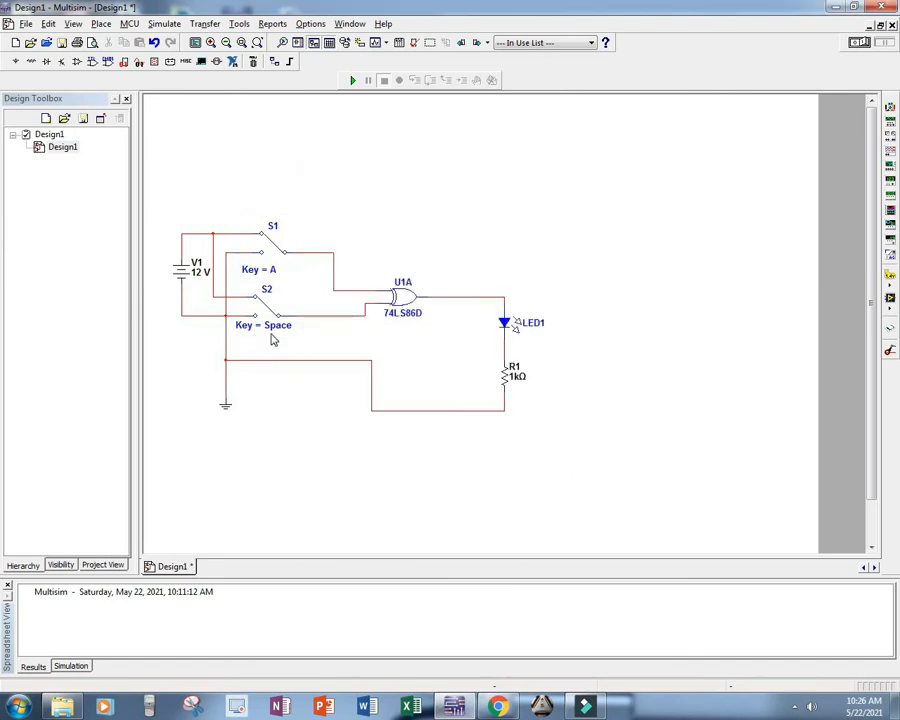
Step: Set the toggle key of switch S2 to B
{"action": "double_click", "coordinate": [272, 332]}
{"action": "left_click", "coordinate": [472, 234]}
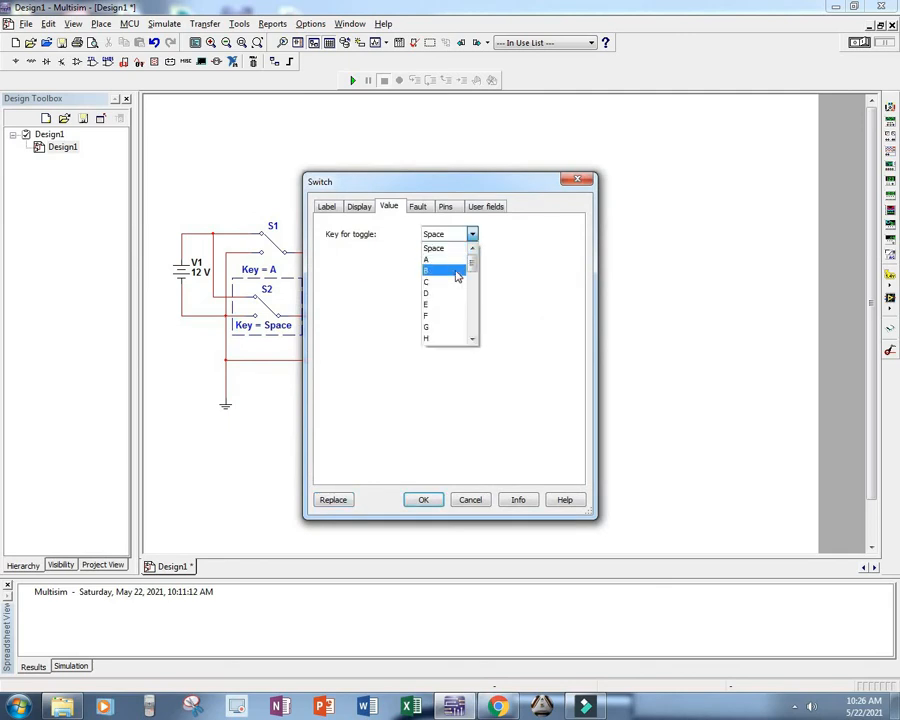
{"action": "left_click", "coordinate": [456, 268]}
{"action": "left_click", "coordinate": [426, 500]}
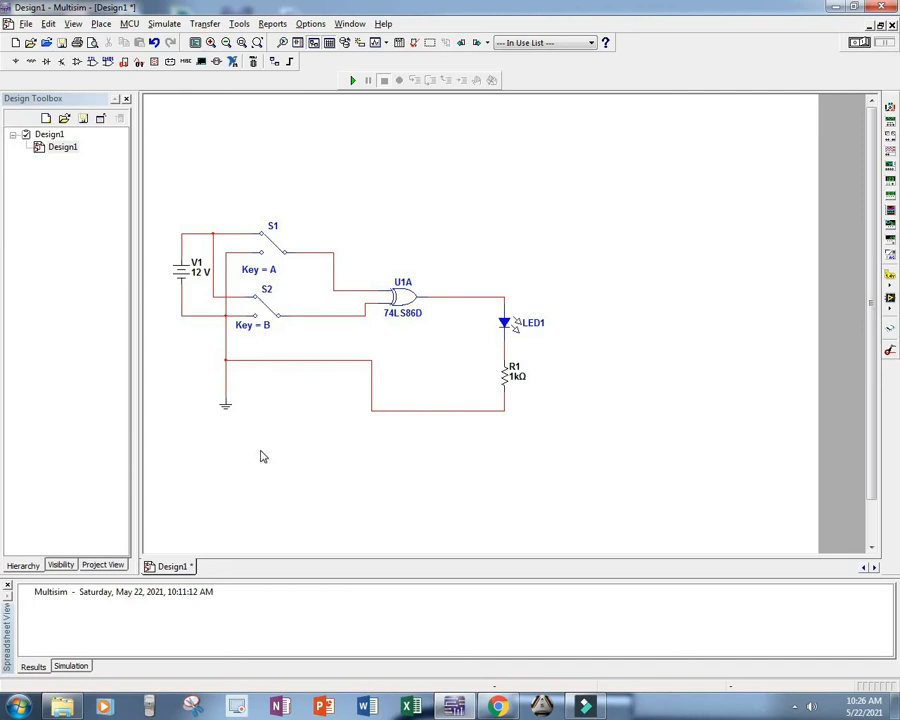
Step: Set the voltage of DC source V1 to 5 V
{"action": "double_click", "coordinate": [199, 277]}
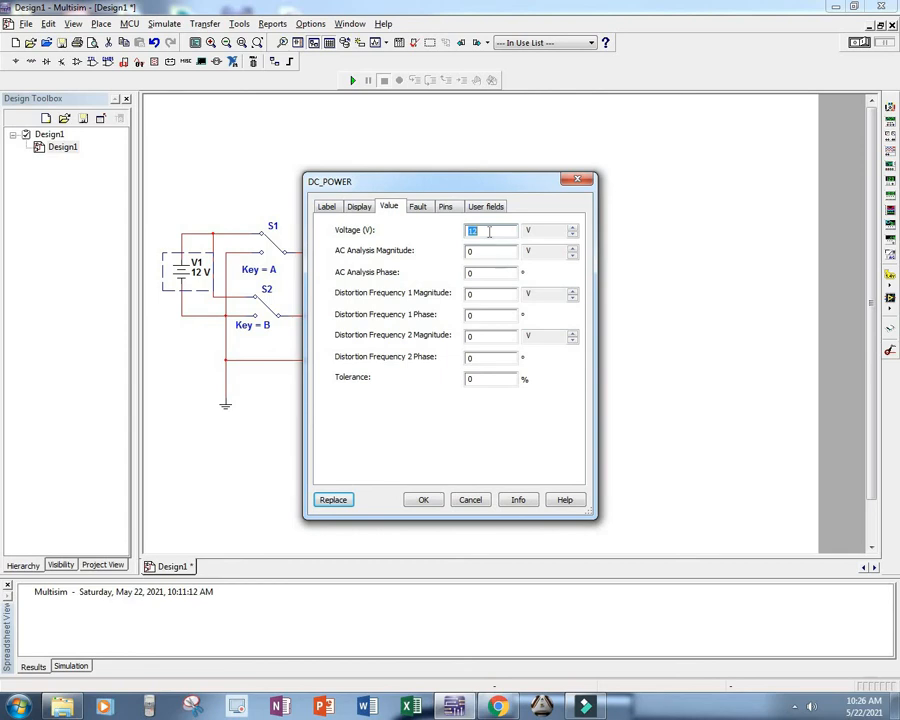
{"action": "type", "text": "5"}
{"action": "left_click", "coordinate": [423, 499]}
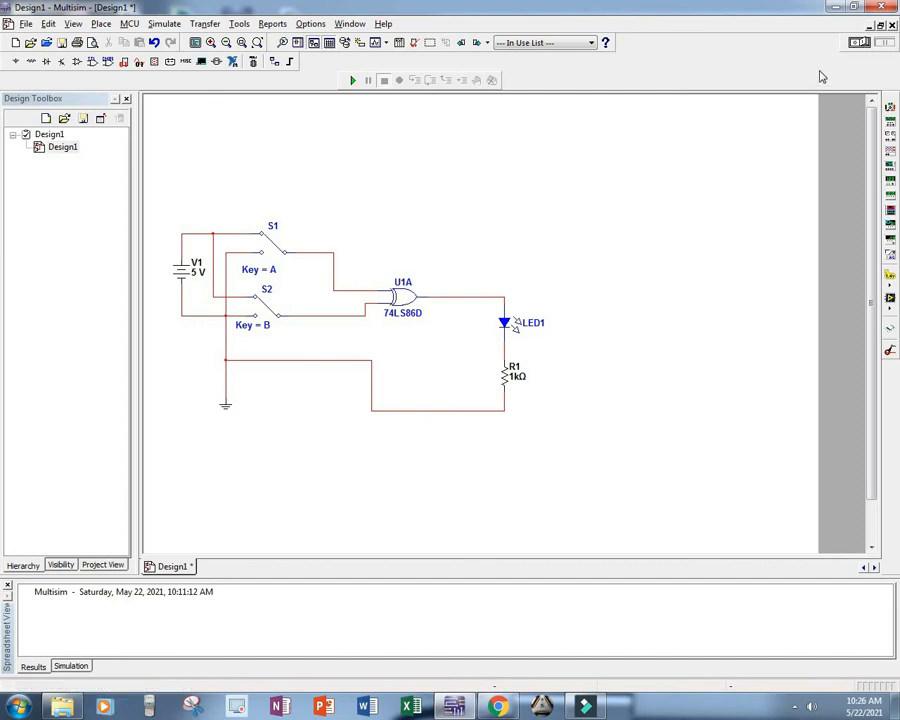
Step: Run the simulation, toggle switches S1 and S2 to check how LED1 responds, and stop it
{"action": "left_click", "coordinate": [858, 42]}
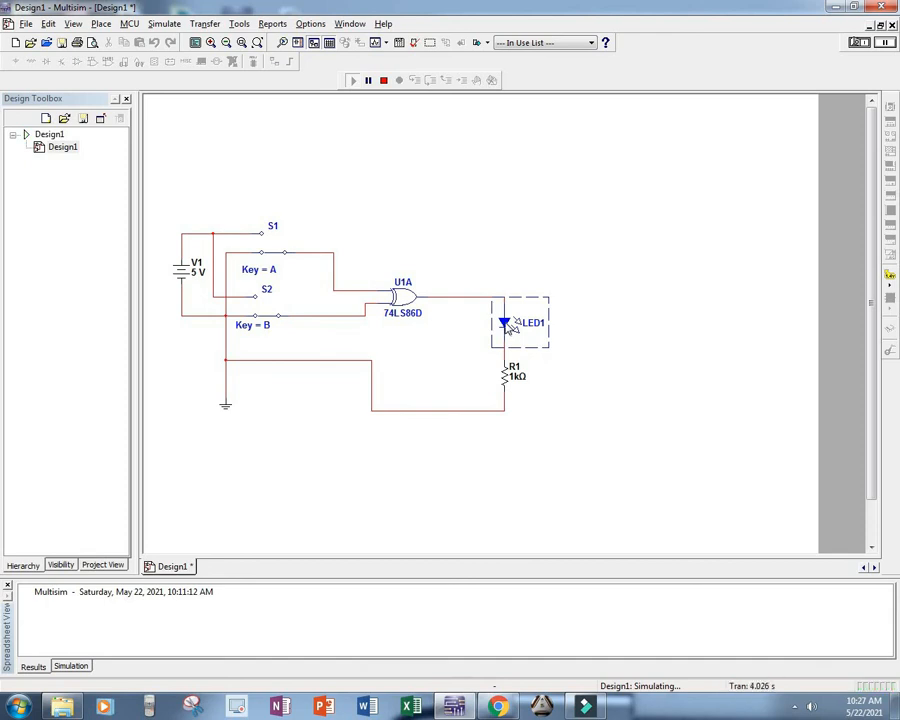
{"action": "key", "text": "a"}
{"action": "key", "text": "b"}
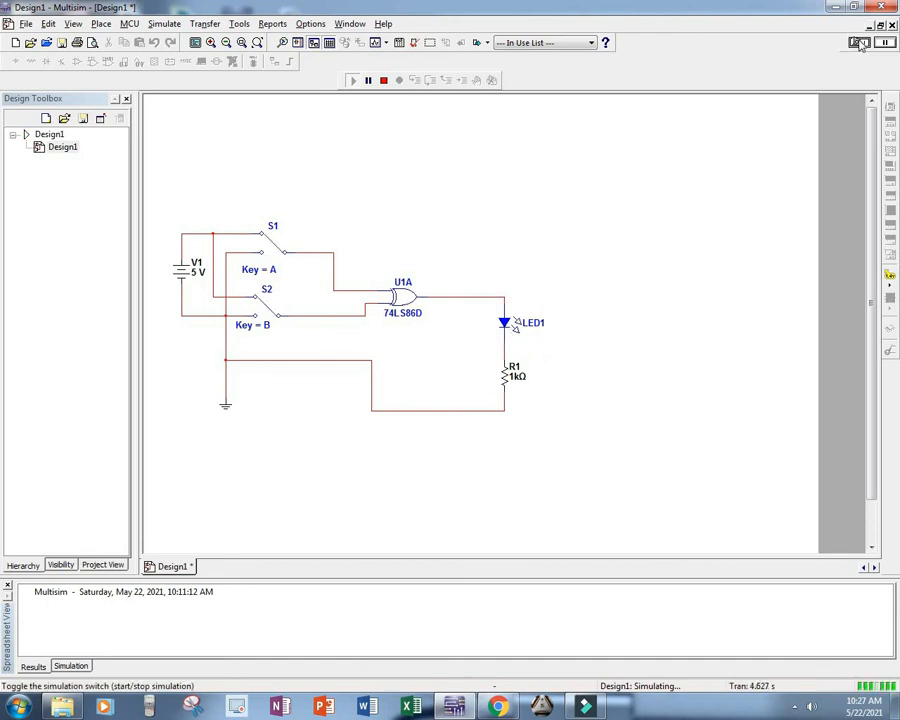
{"action": "left_click", "coordinate": [859, 43]}
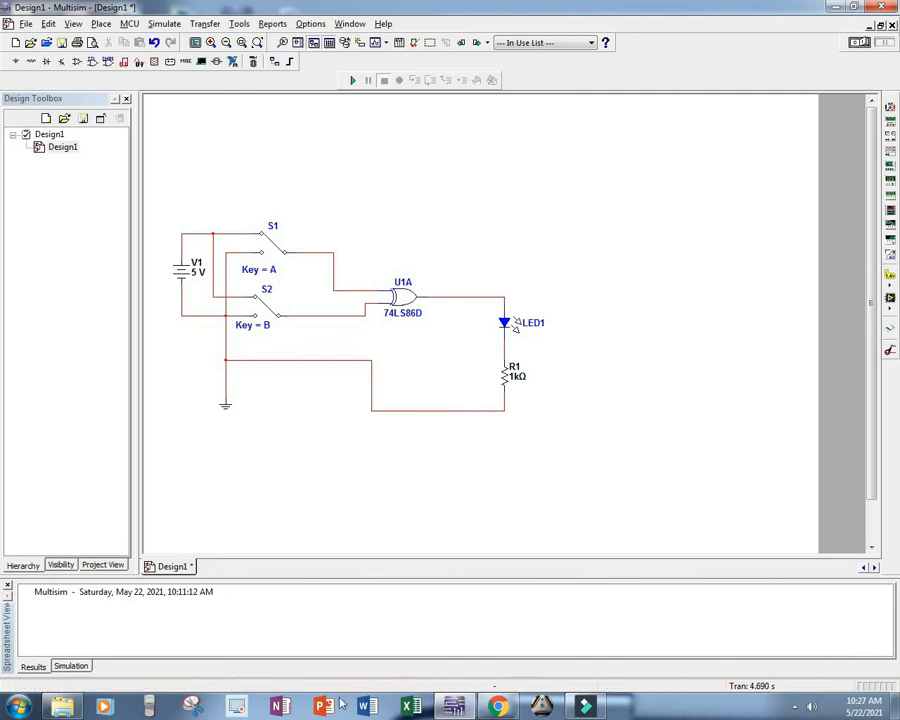
Step: Switch to Chrome to review the X-OR gate circuit figure and procedure in DLD.pdf, and return to Multisim
{"action": "left_click", "coordinate": [503, 706]}
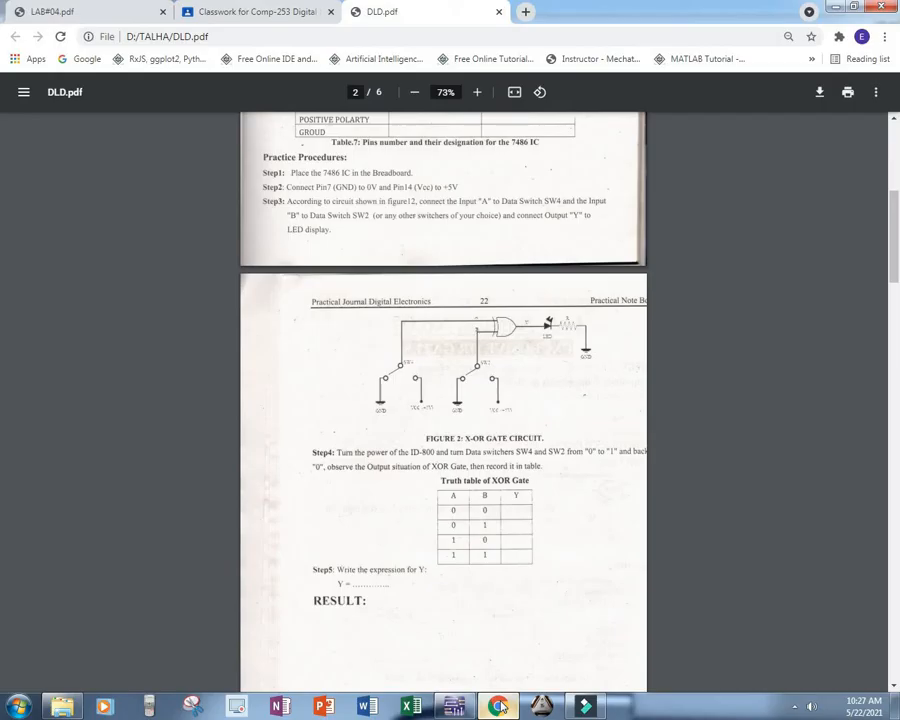
{"action": "scroll", "coordinate": [390, 298], "scroll_direction": "up", "scroll_amount": 2}
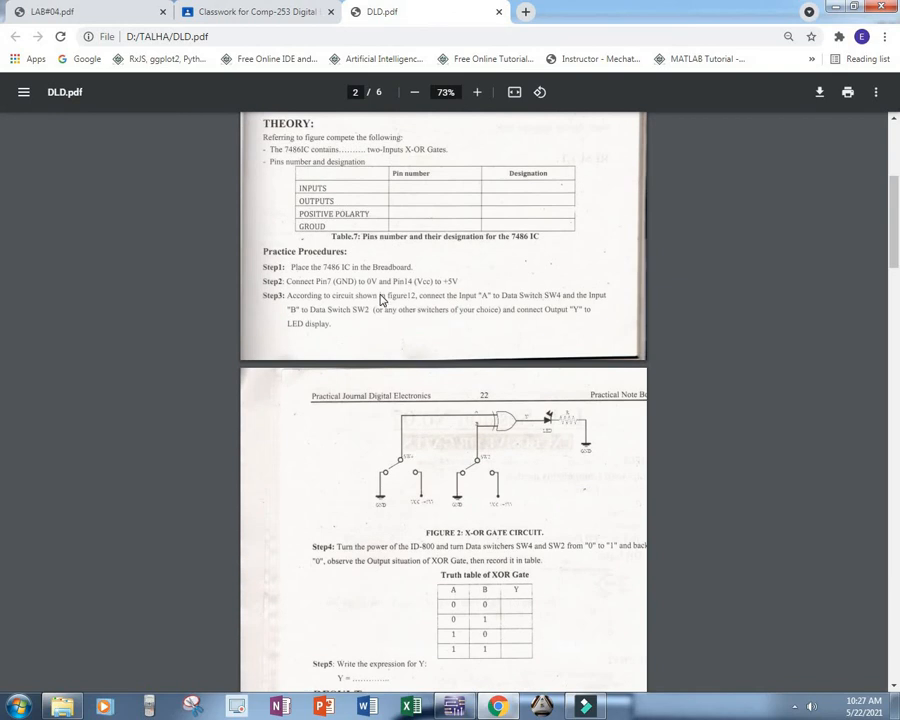
{"action": "scroll", "coordinate": [380, 300], "scroll_direction": "up", "scroll_amount": 6}
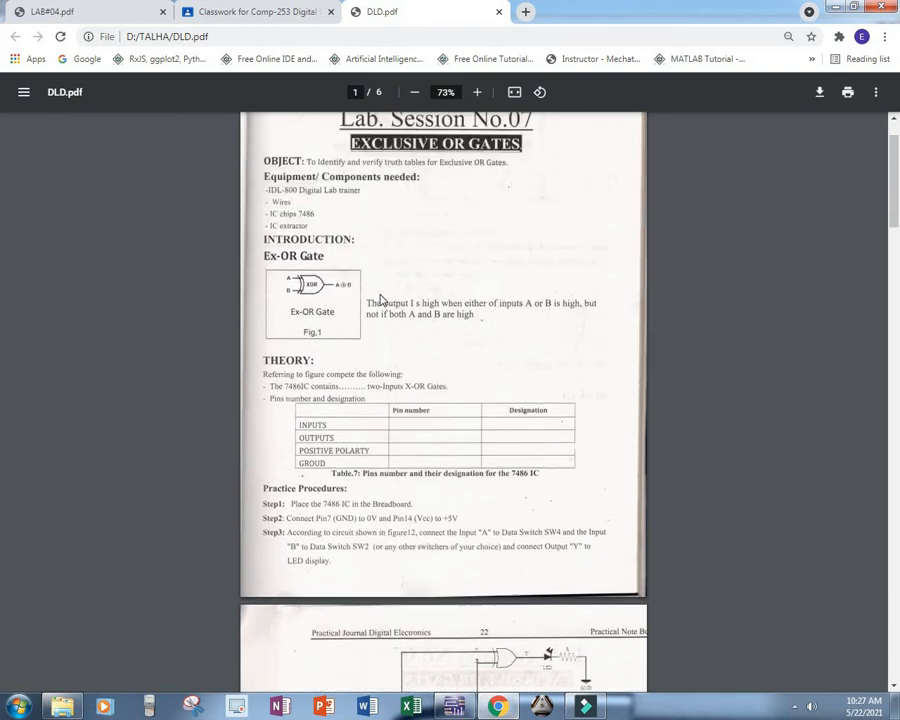
{"action": "scroll", "coordinate": [380, 300], "scroll_direction": "down", "scroll_amount": 7}
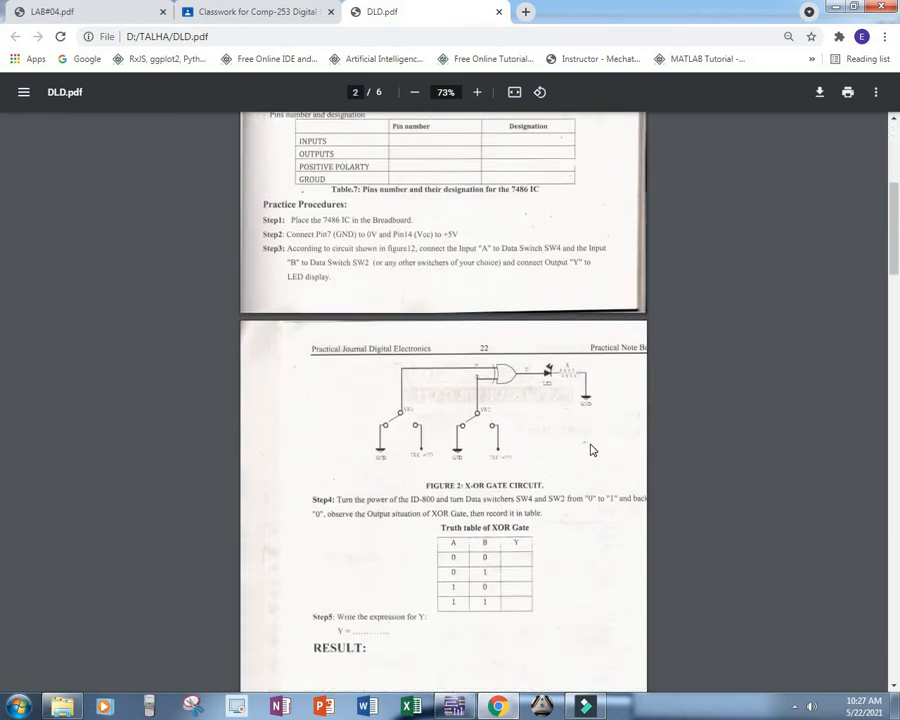
{"action": "scroll", "coordinate": [573, 401], "scroll_direction": "down", "scroll_amount": 1}
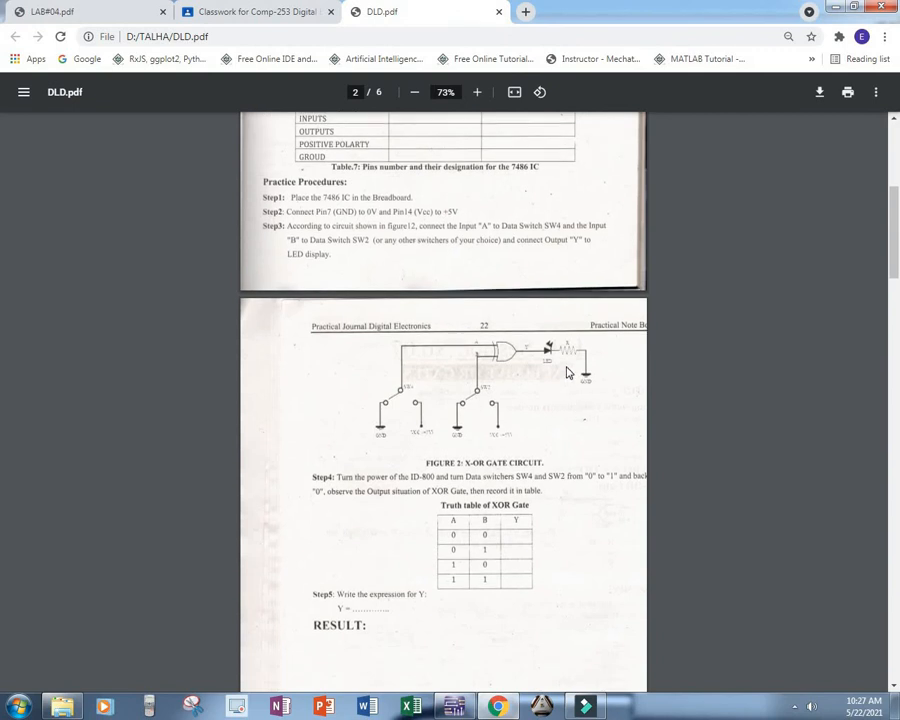
{"action": "scroll", "coordinate": [565, 400], "scroll_direction": "up", "scroll_amount": 1}
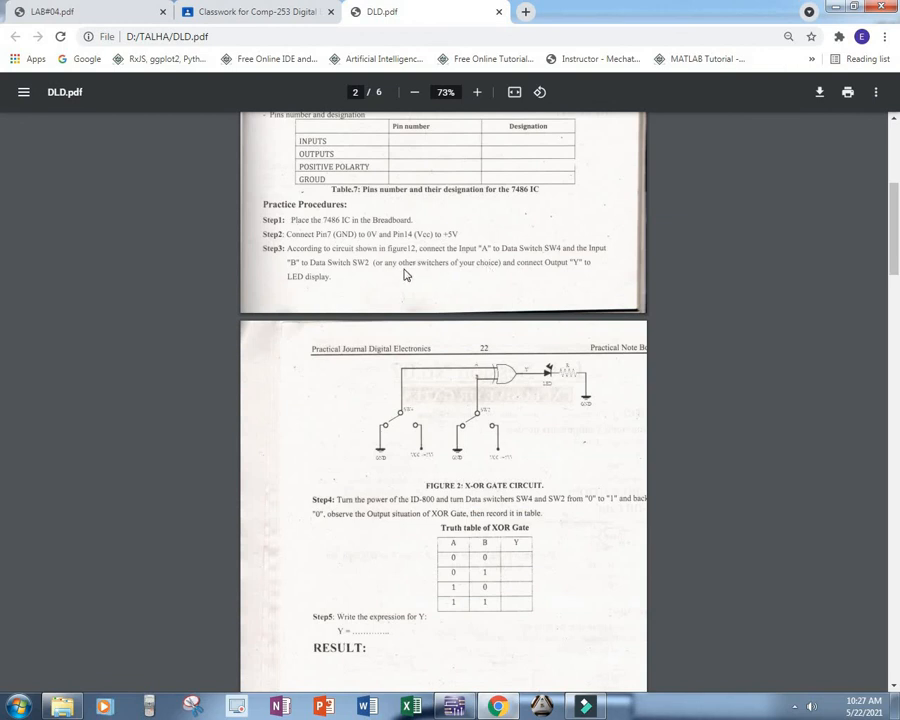
{"action": "left_click", "coordinate": [837, 6]}
Step: Set the resistance of R1 to 200 Ω
{"action": "double_click", "coordinate": [507, 373]}
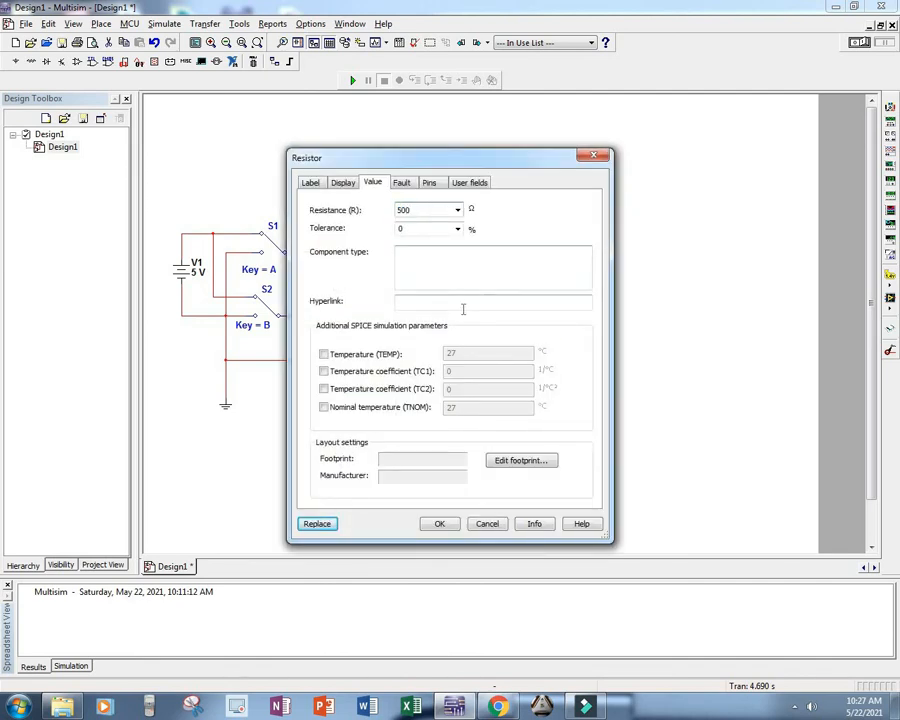
{"action": "key", "text": "BackSpace"}
{"action": "type", "text": "200"}
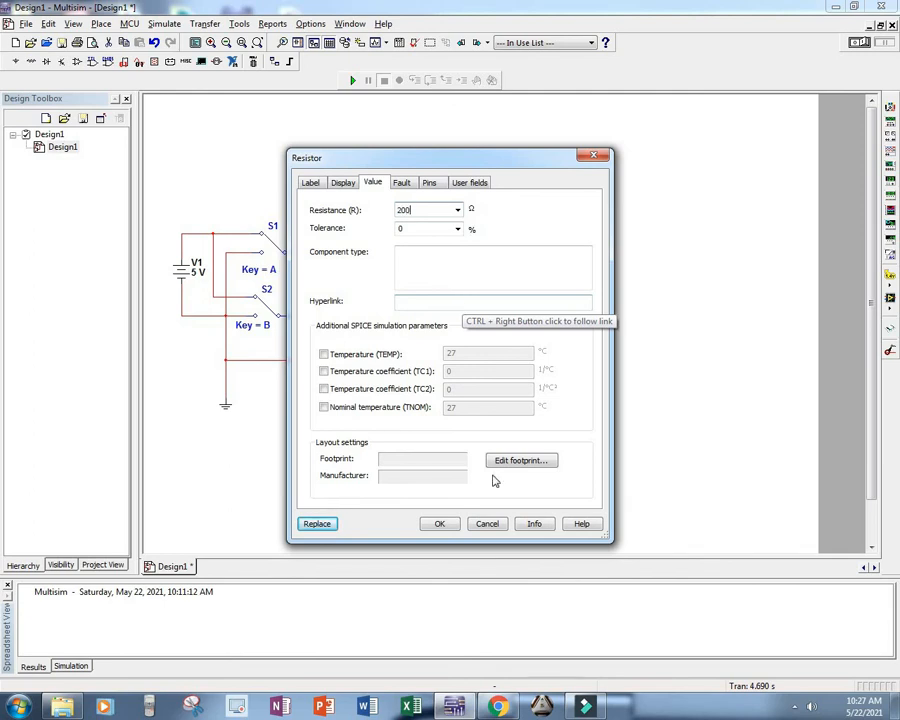
{"action": "left_click", "coordinate": [440, 523]}
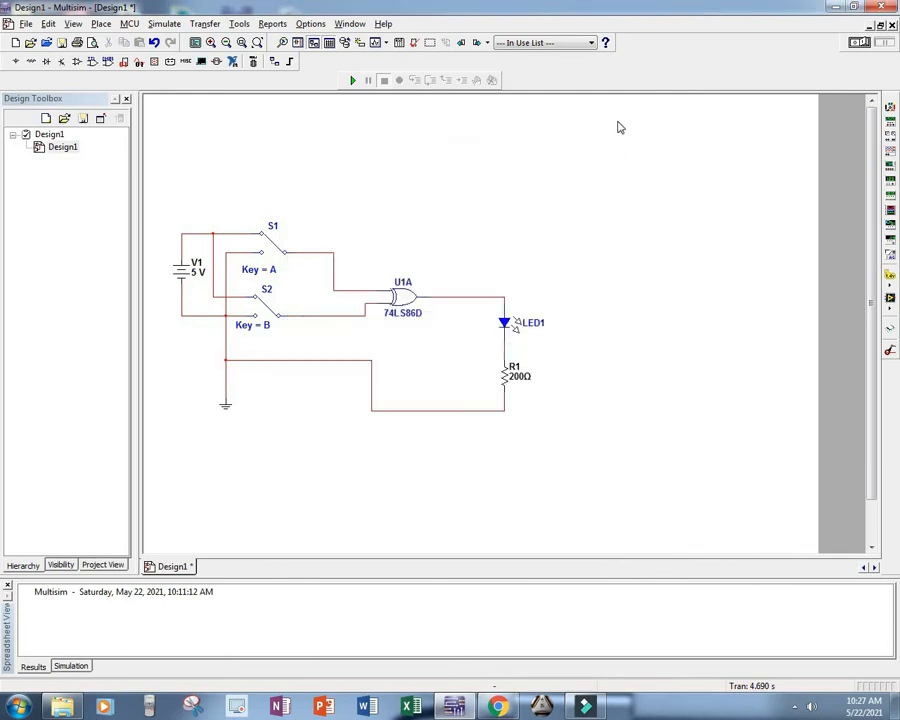
Step: Simulate the circuit, toggle S1 and S2 through the XOR truth table's input combinations while checking LED1, and stop the simulation
{"action": "left_click", "coordinate": [858, 43]}
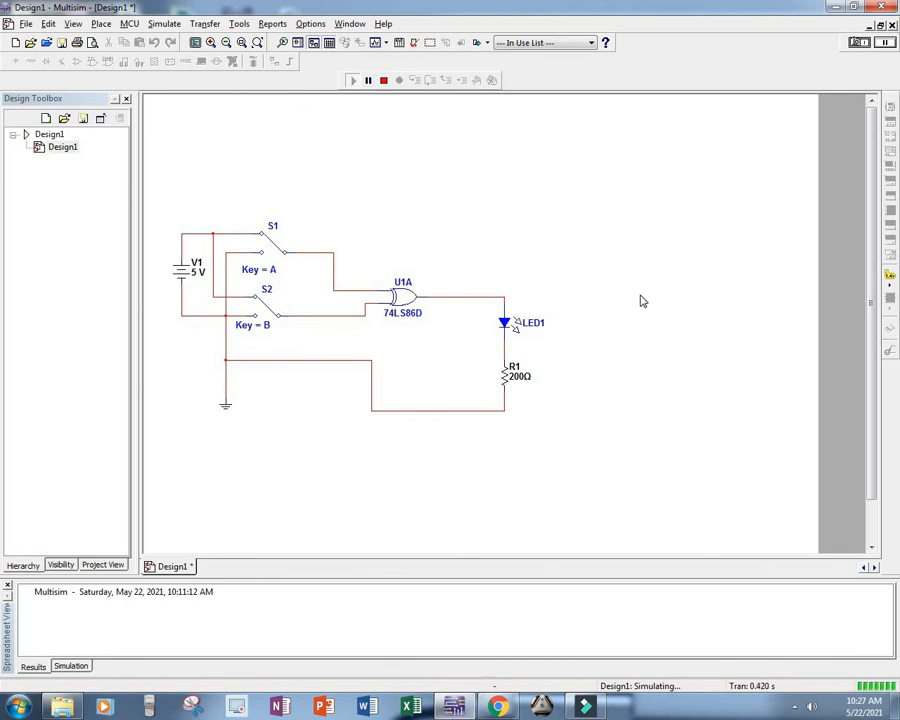
{"action": "key", "text": "a"}
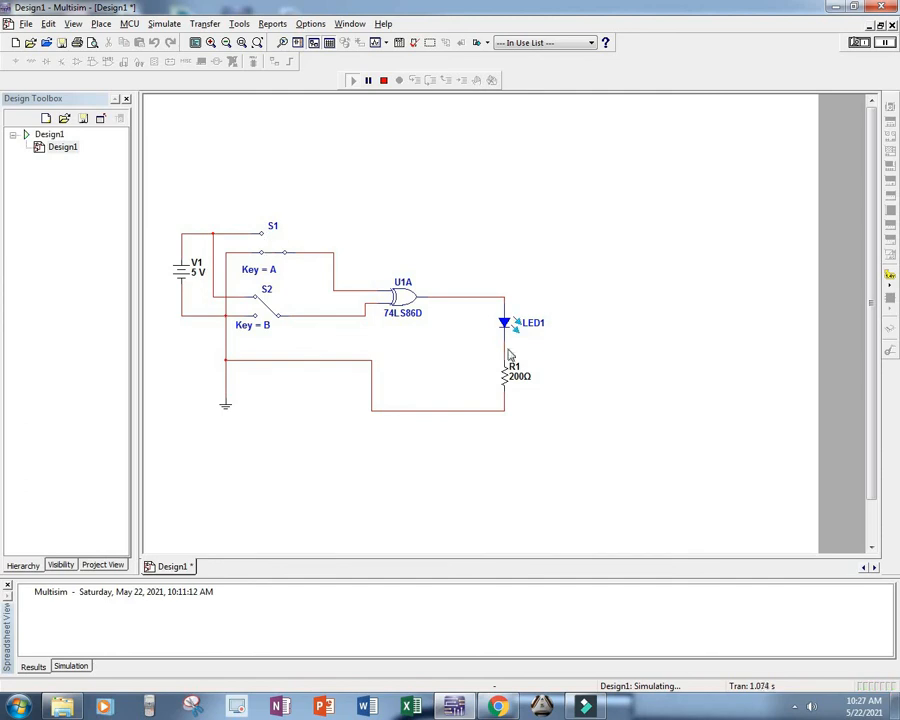
{"action": "key", "text": "a"}
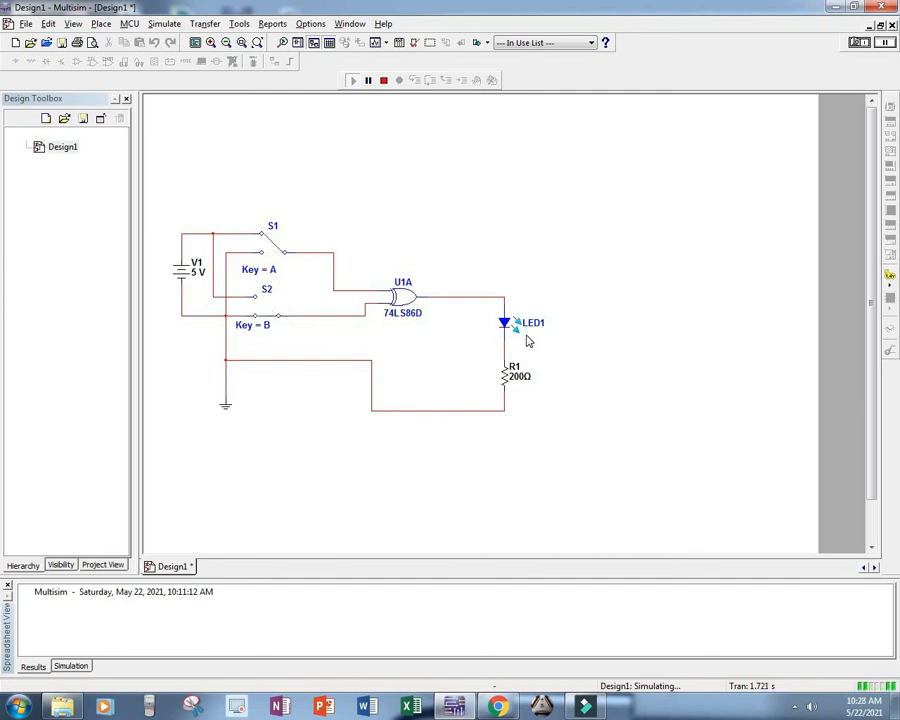
{"action": "key", "text": "b"}
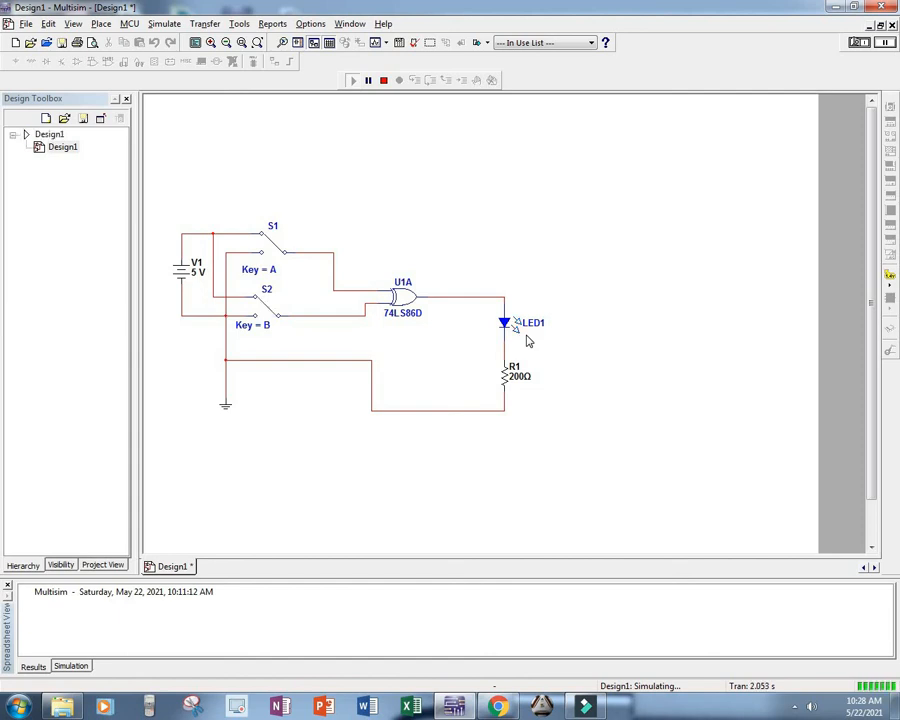
{"action": "key", "text": "a"}
{"action": "key", "text": "b"}
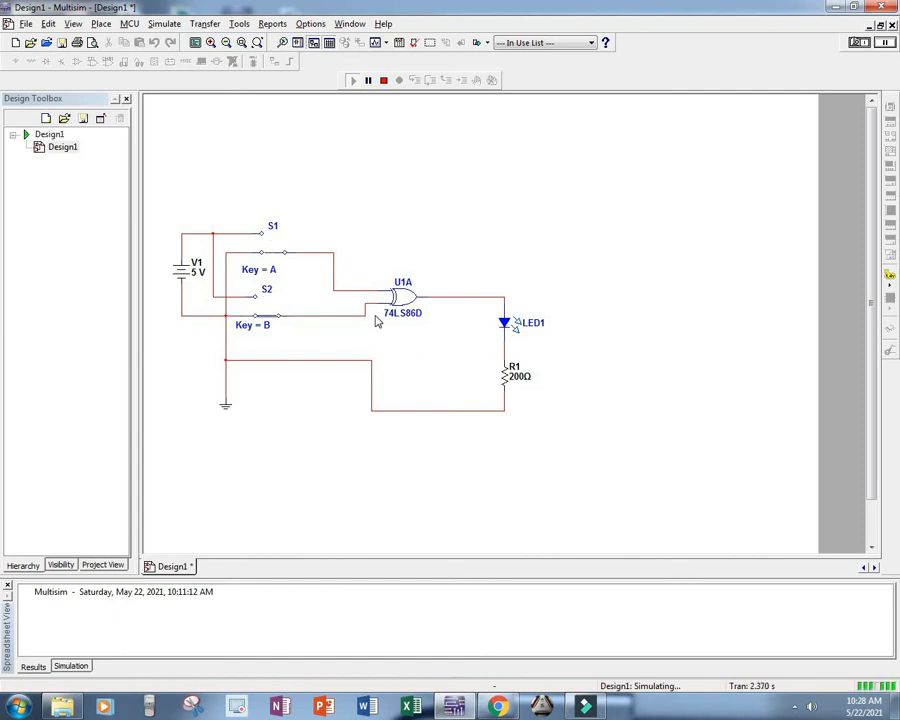
{"action": "key", "text": "a"}
{"action": "key", "text": "b"}
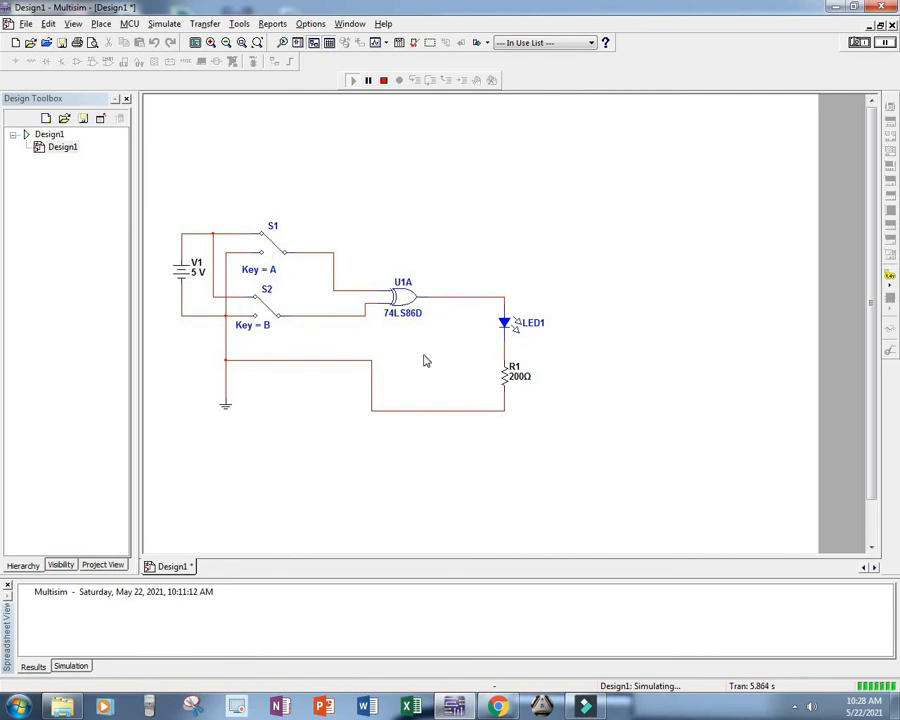
{"action": "left_click", "coordinate": [275, 261]}
{"action": "key", "text": "a"}
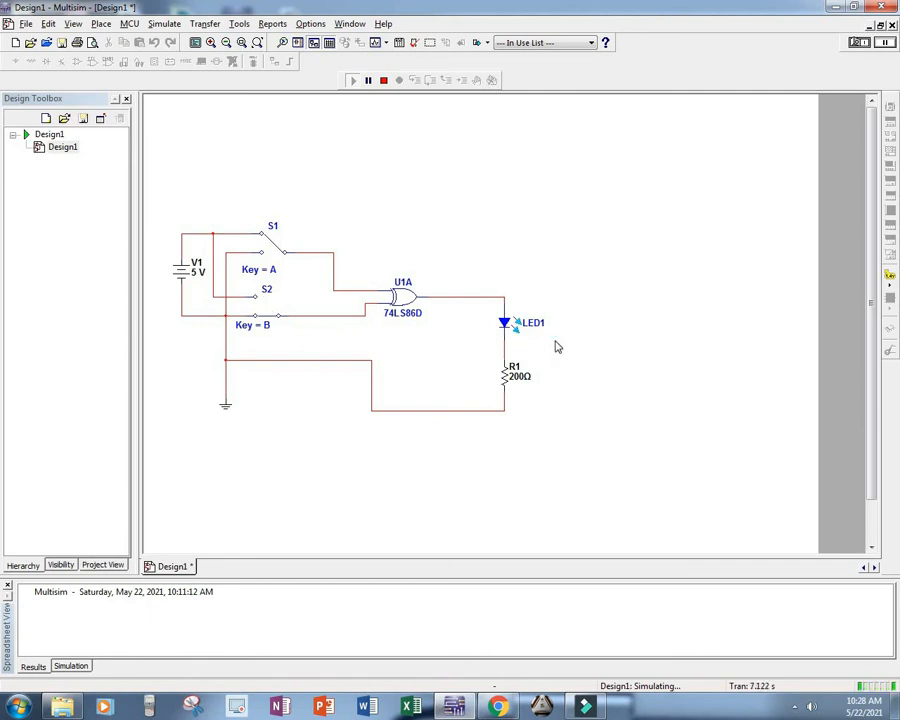
{"action": "key", "text": "b"}
{"action": "key", "text": "a"}
{"action": "left_click", "coordinate": [860, 42]}
Step: Place a multimeter beside the output branch and wire its positive and negative terminals across LED1
{"action": "left_click", "coordinate": [889, 107]}
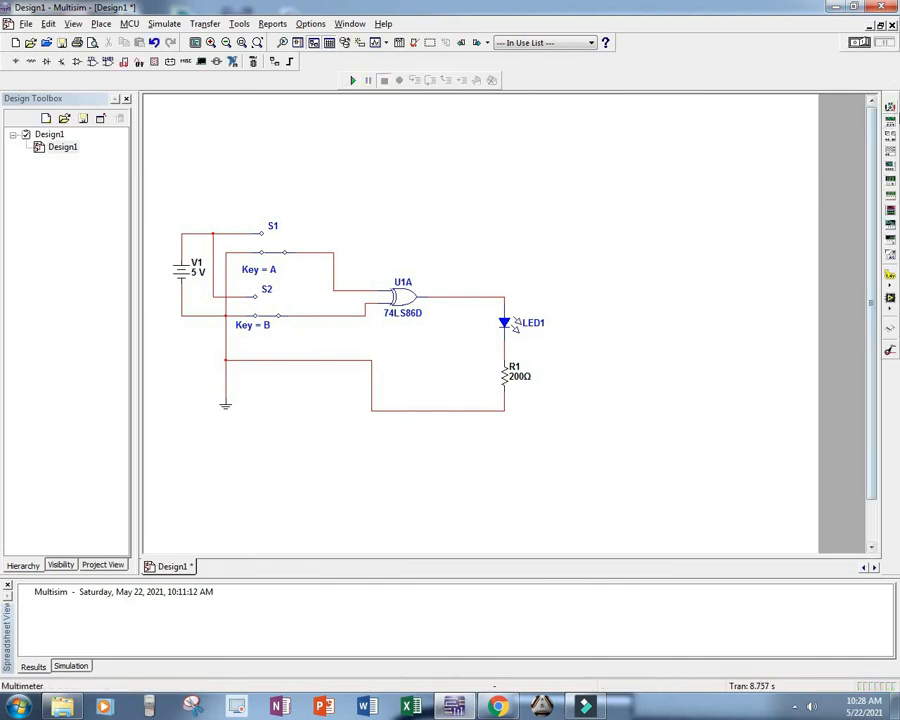
{"action": "left_click", "coordinate": [610, 298]}
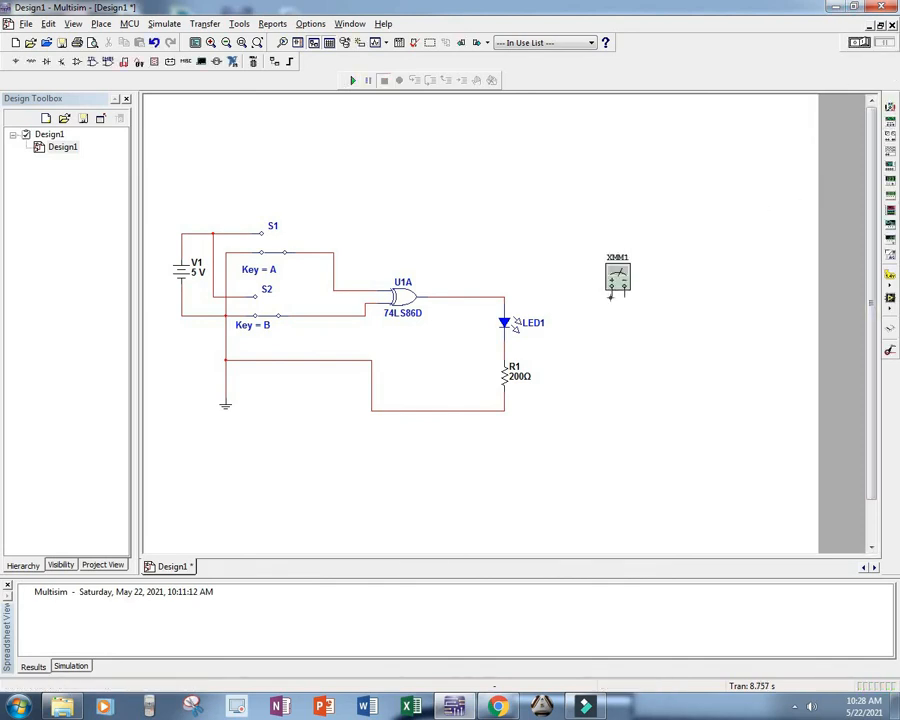
{"action": "left_click", "coordinate": [504, 297]}
{"action": "left_click", "coordinate": [612, 294]}
{"action": "left_click", "coordinate": [502, 347]}
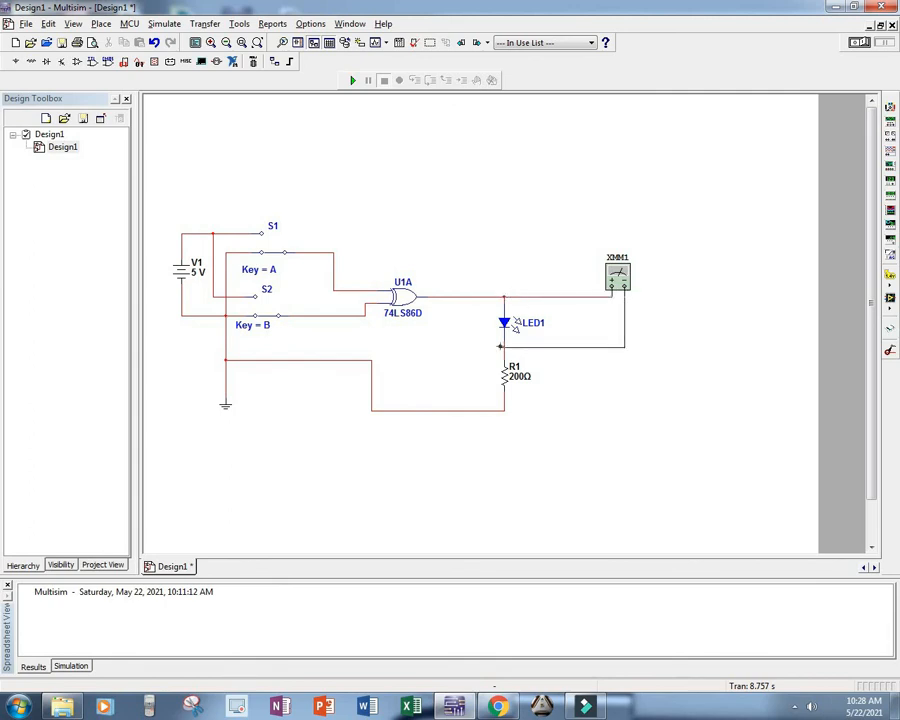
Step: Open the readout of multimeter XMM1 and move it clear of the circuit, above and beside the instrument
{"action": "left_click", "coordinate": [632, 285]}
{"action": "double_click", "coordinate": [630, 285]}
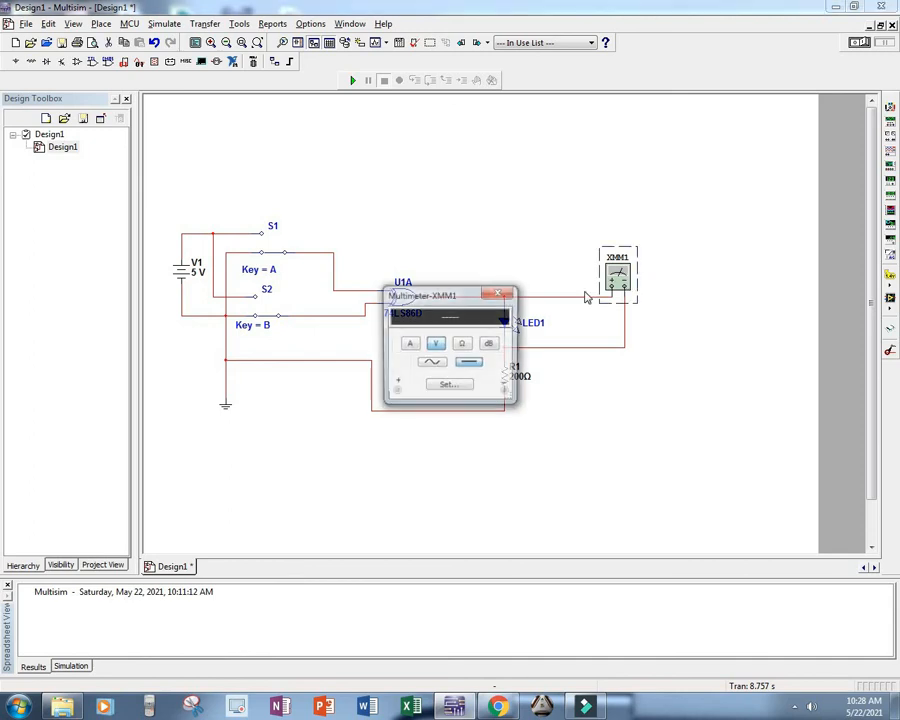
{"action": "left_click_drag", "start_coordinate": [438, 297], "coordinate": [700, 183]}
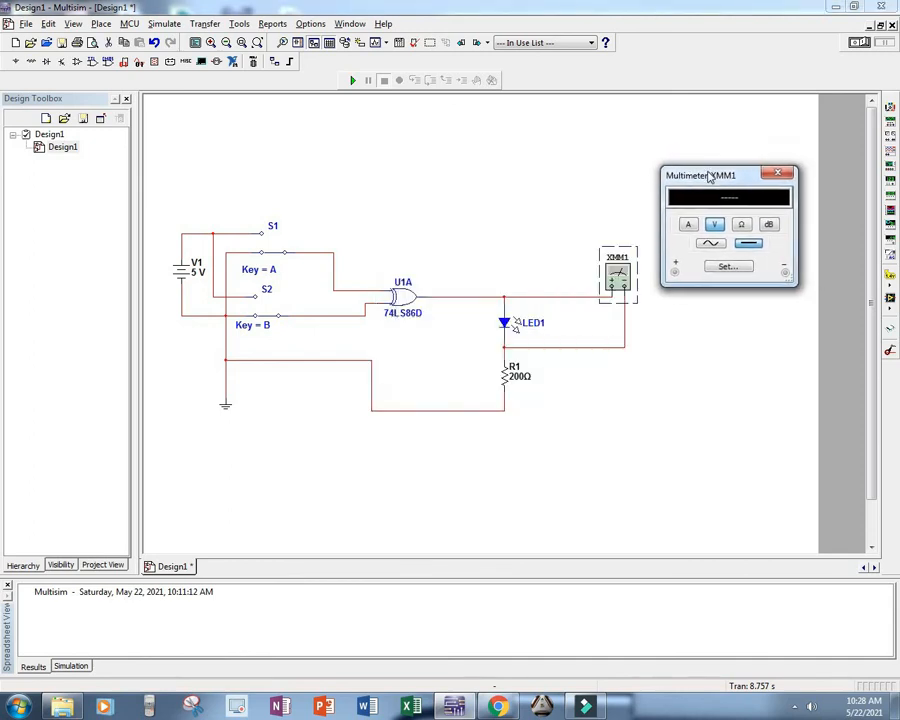
{"action": "left_click", "coordinate": [678, 366]}
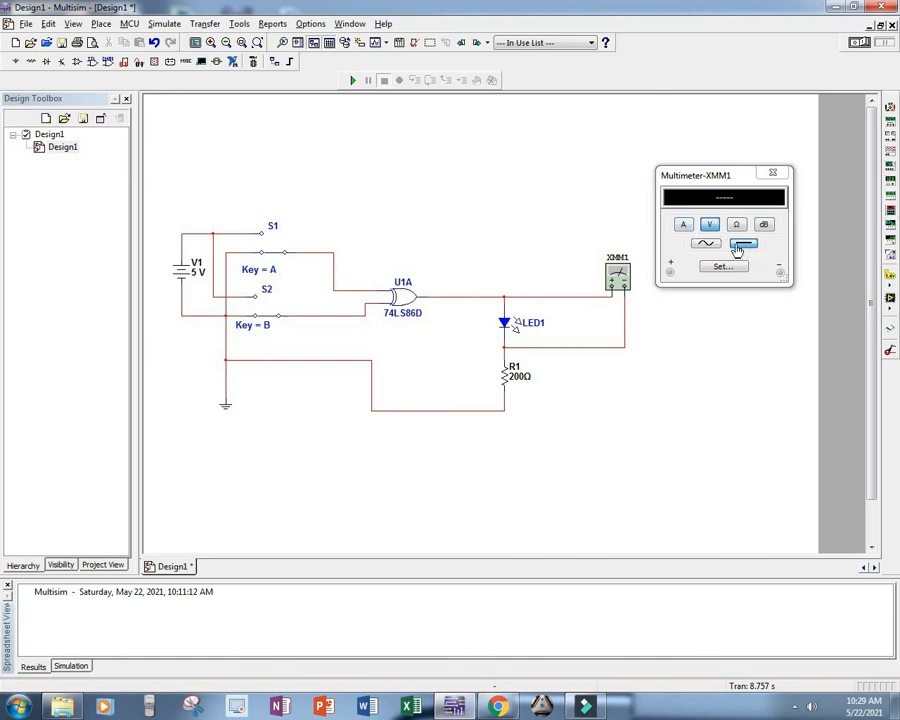
Step: Simulate the circuit, toggling S1 while reading the voltage across LED1 on the multimeter, and close the readout and stop the simulation
{"action": "left_click", "coordinate": [858, 42]}
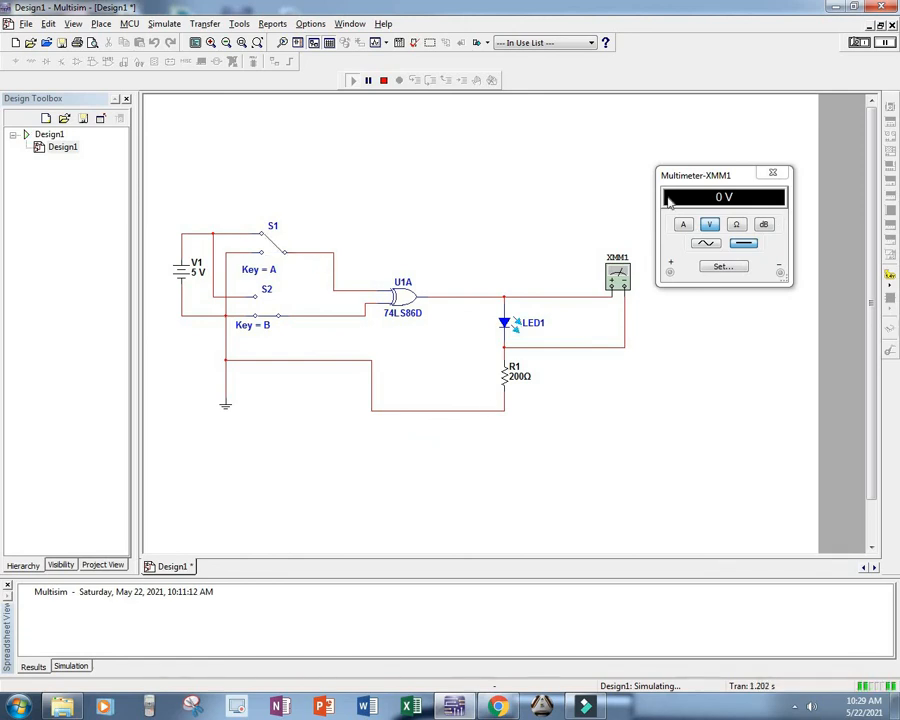
{"action": "left_click", "coordinate": [706, 195]}
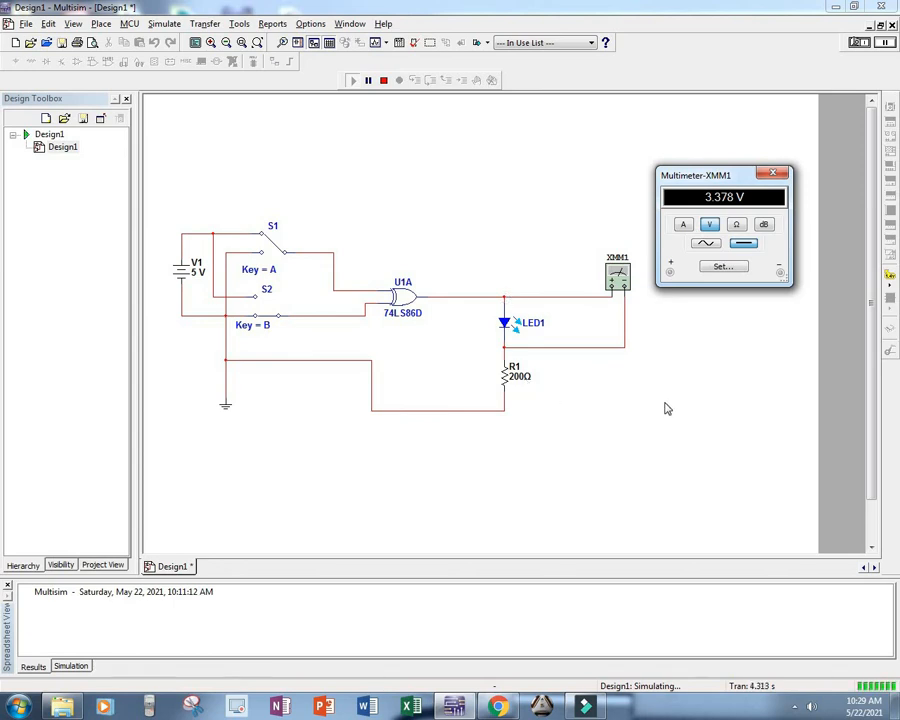
{"action": "left_click", "coordinate": [387, 357]}
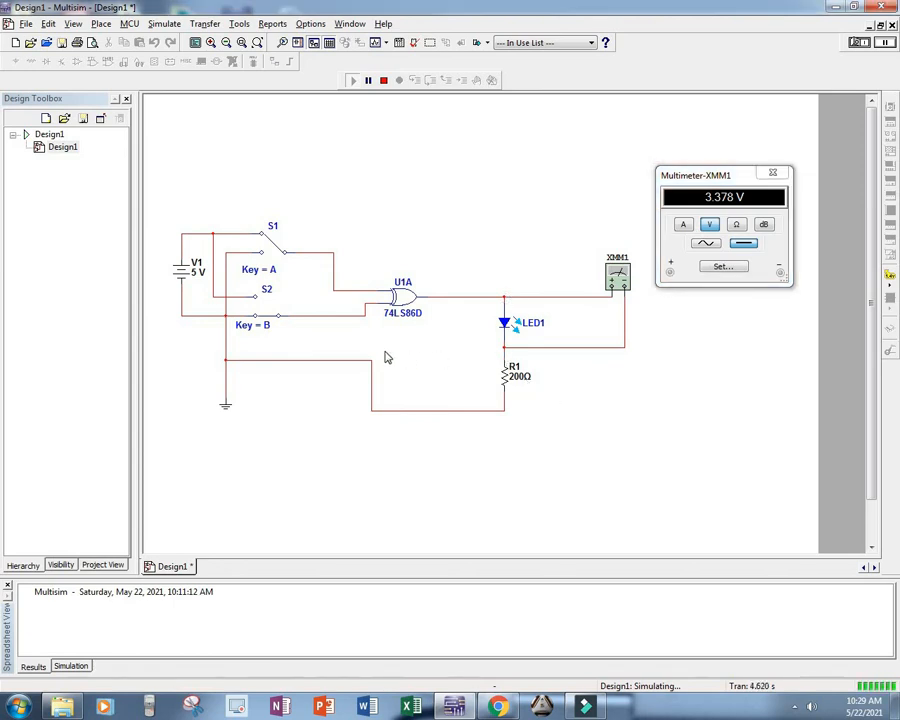
{"action": "left_click", "coordinate": [724, 207]}
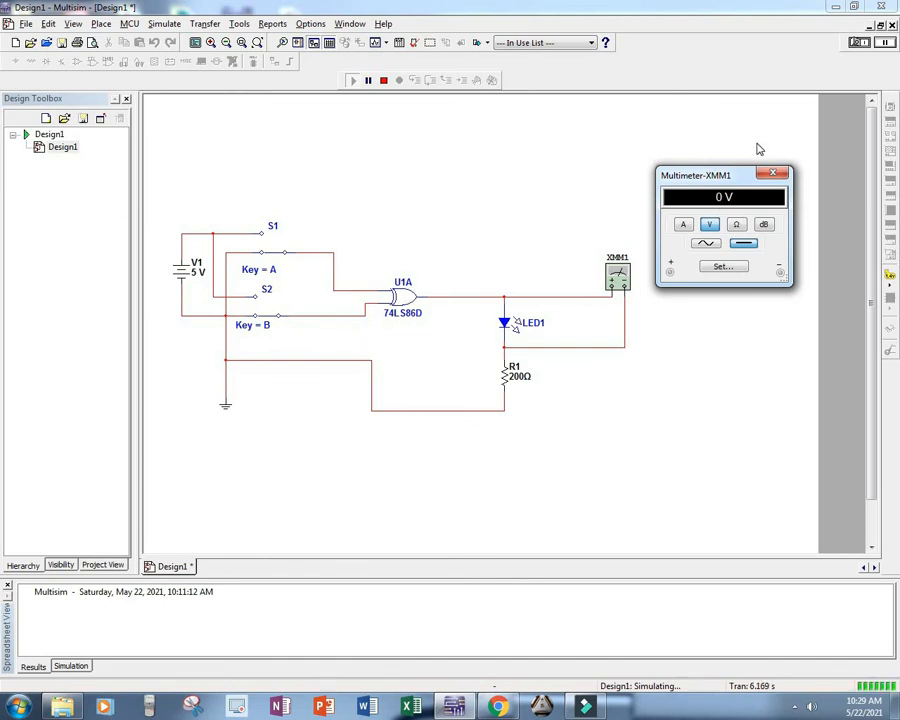
{"action": "left_click", "coordinate": [776, 175]}
{"action": "left_click", "coordinate": [860, 43]}
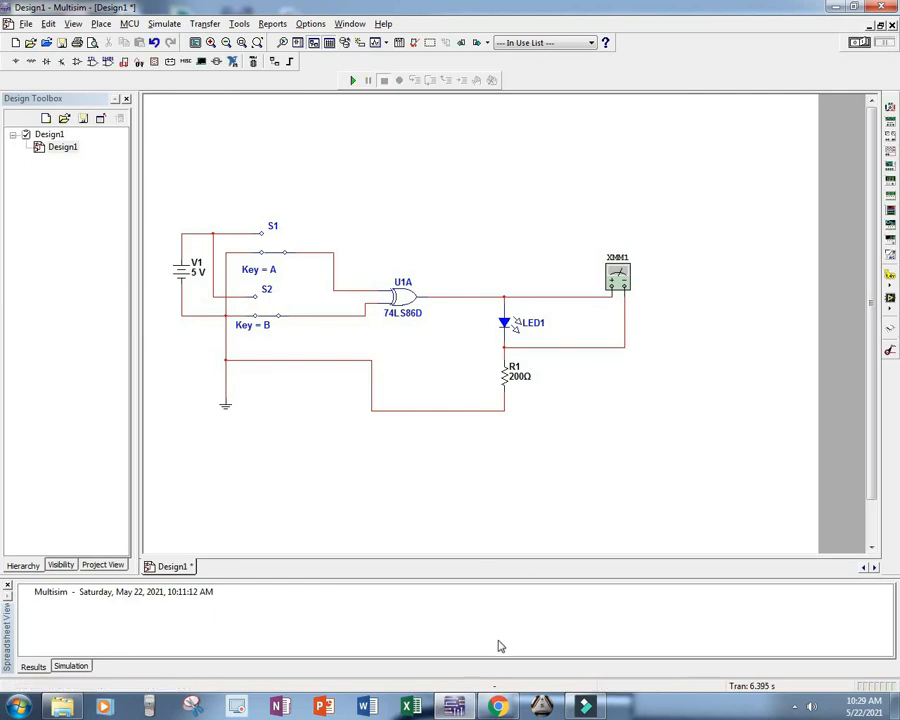
Step: Switch to Chrome and review the X-OR gate circuit figure, practice procedure and blank truth table in DLD.pdf
{"action": "left_click", "coordinate": [508, 710]}
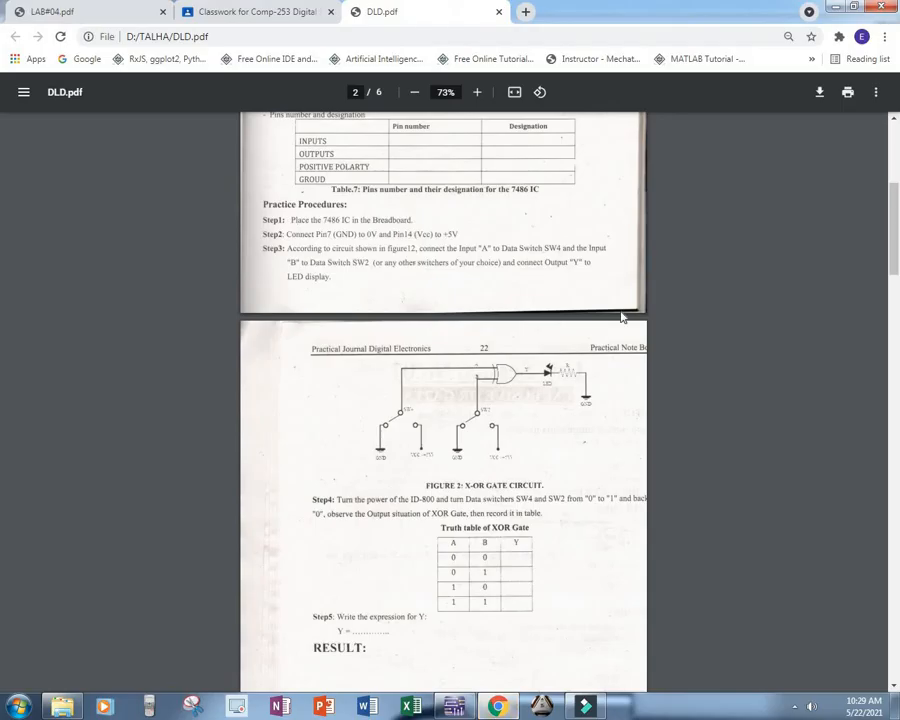
{"action": "scroll", "coordinate": [600, 340], "scroll_direction": "down", "scroll_amount": 3}
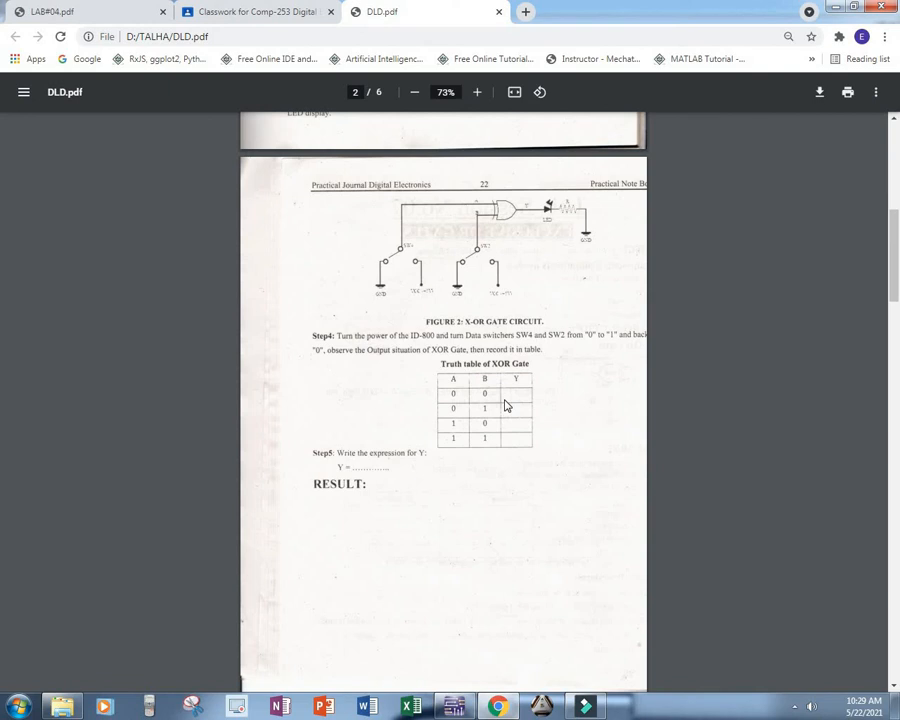
{"action": "scroll", "coordinate": [507, 405], "scroll_direction": "up", "scroll_amount": 3}
{"action": "scroll", "coordinate": [507, 405], "scroll_direction": "up", "scroll_amount": 5}
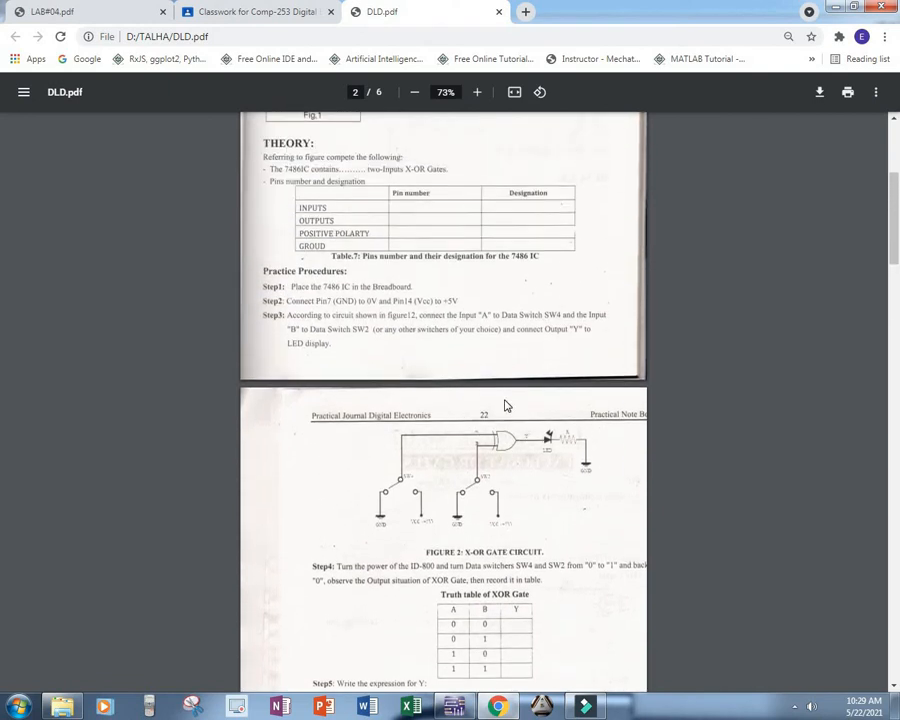
{"action": "scroll", "coordinate": [507, 405], "scroll_direction": "down", "scroll_amount": 15}
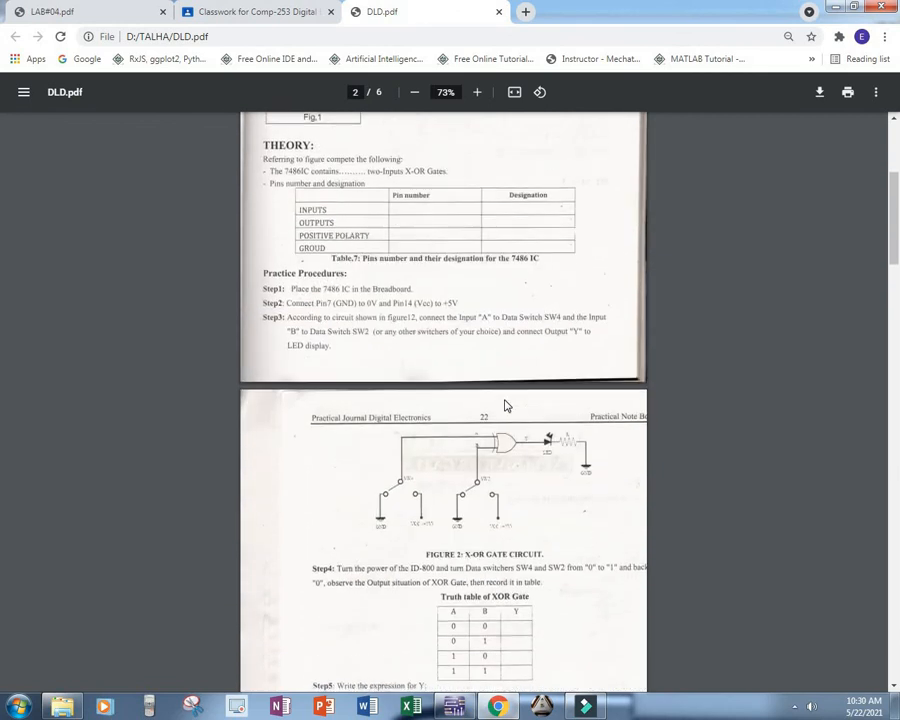
Step: Look through Lab Session No.08 in DLD.pdf, examining the half adder and full adder circuit diagrams, truth tables, procedure and questions
{"action": "scroll", "coordinate": [367, 398], "scroll_direction": "down", "scroll_amount": 5}
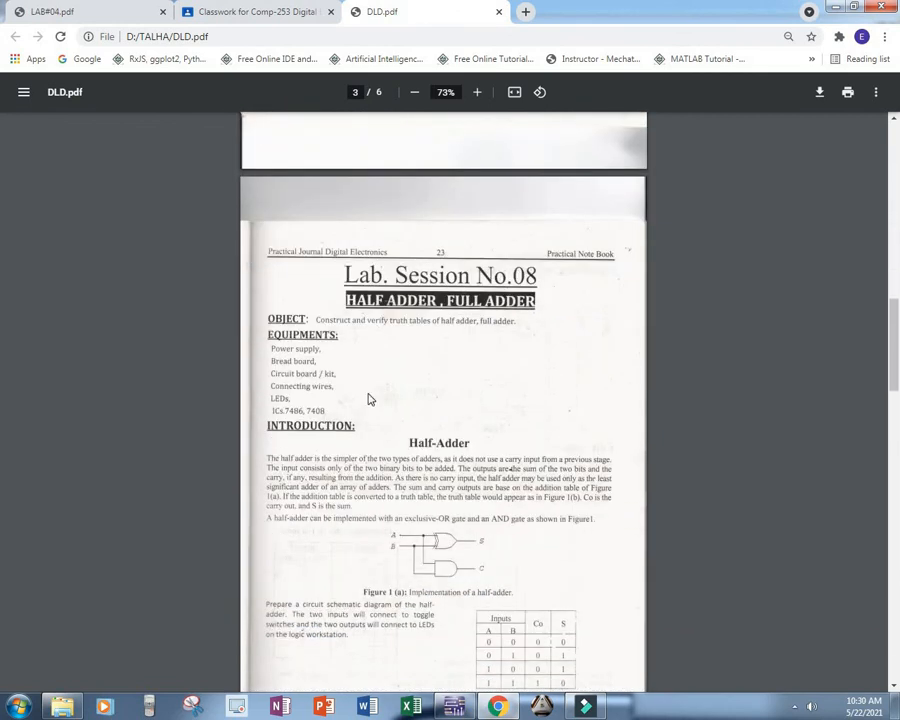
{"action": "scroll", "coordinate": [418, 480], "scroll_direction": "down", "scroll_amount": 1}
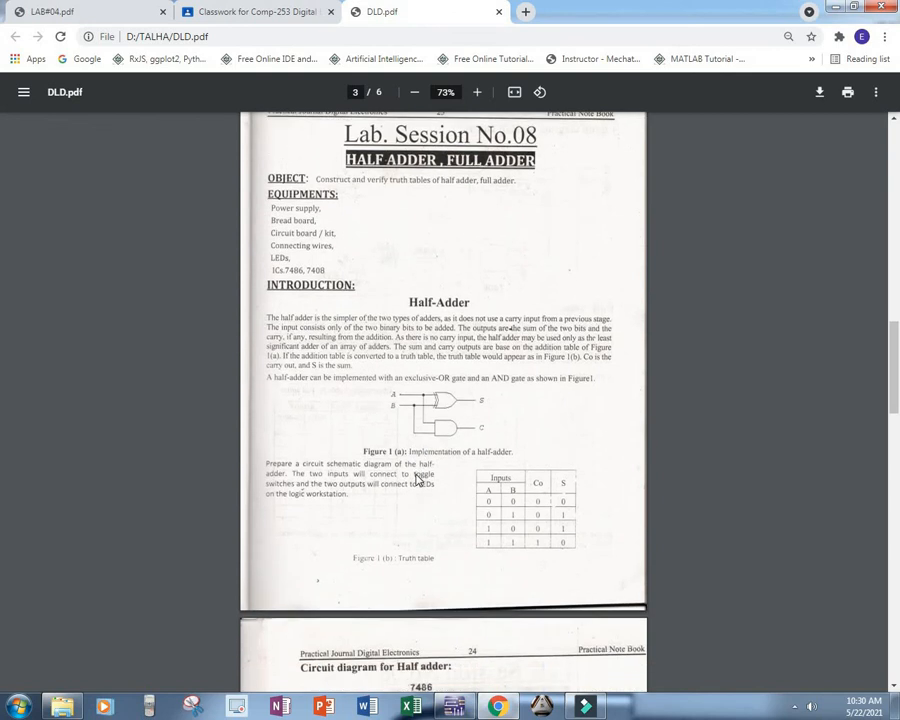
{"action": "scroll", "coordinate": [418, 480], "scroll_direction": "down", "scroll_amount": 5}
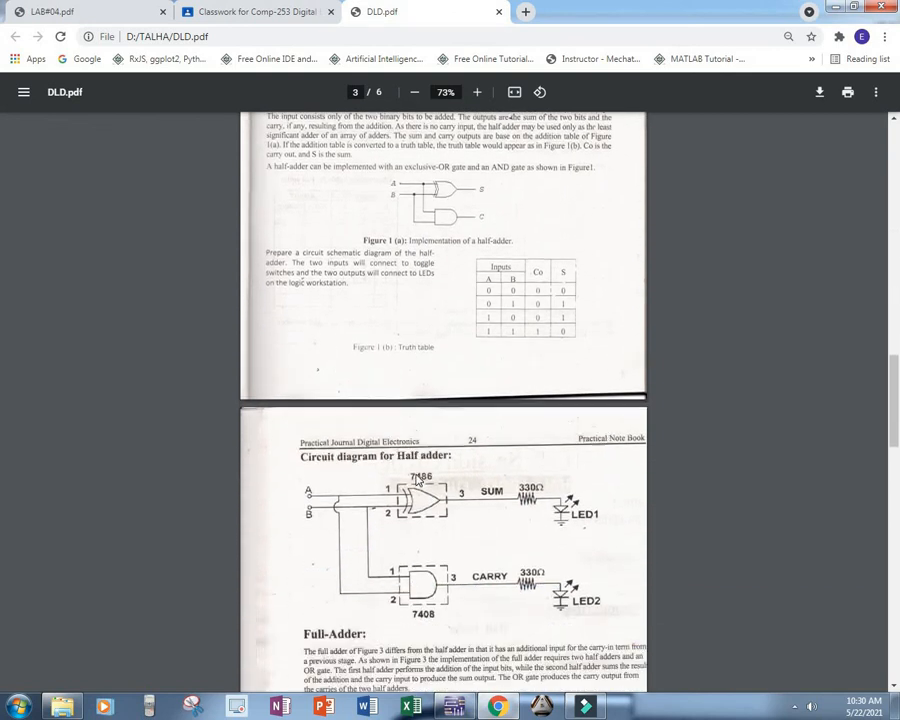
{"action": "scroll", "coordinate": [418, 480], "scroll_direction": "down", "scroll_amount": 1}
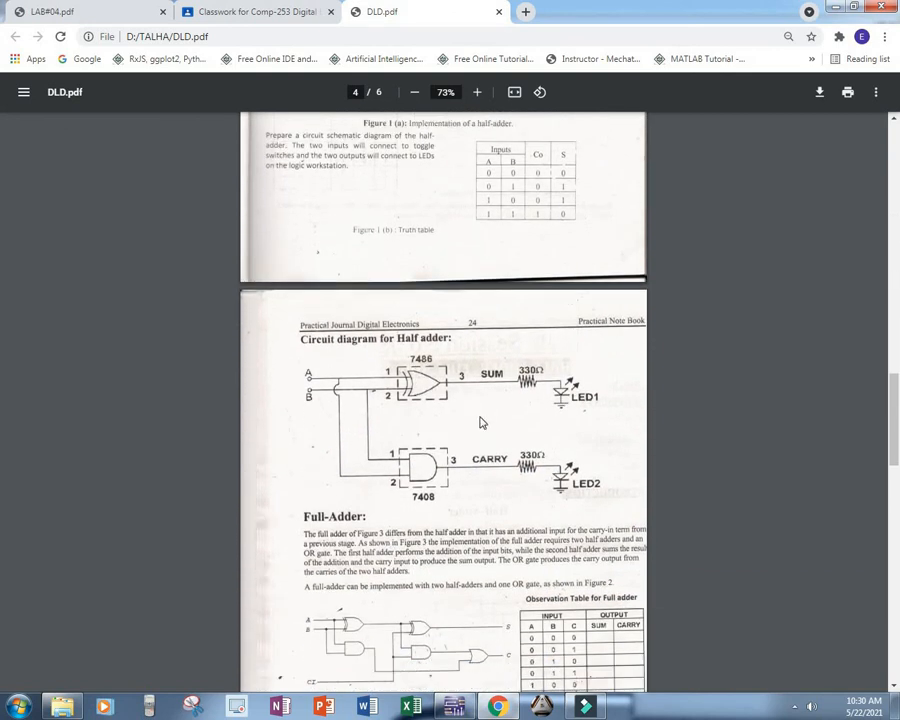
{"action": "scroll", "coordinate": [505, 507], "scroll_direction": "down", "scroll_amount": 2}
{"action": "scroll", "coordinate": [505, 507], "scroll_direction": "up", "scroll_amount": 8}
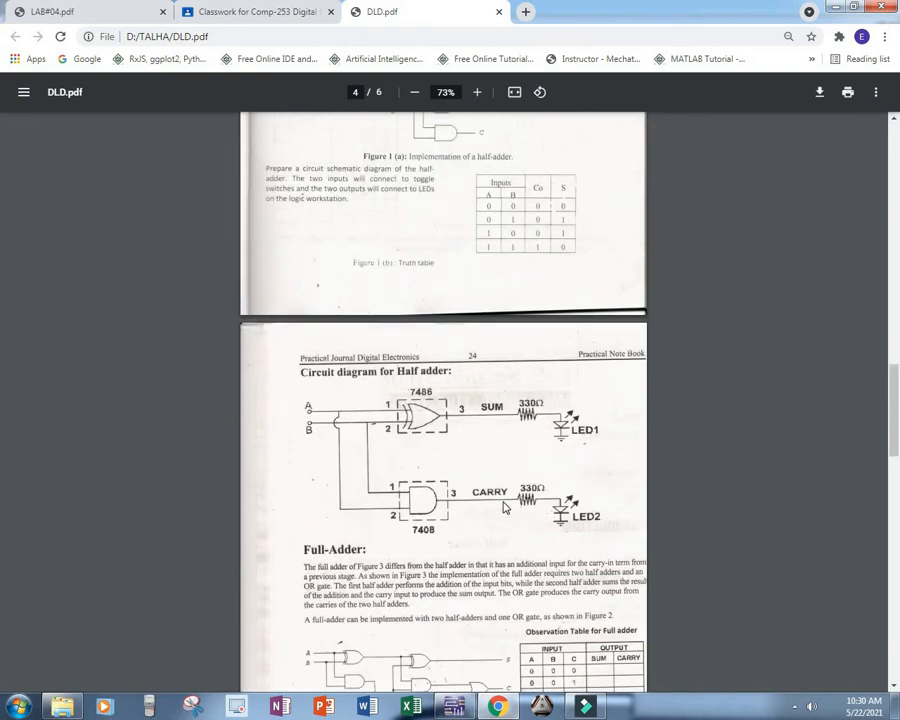
{"action": "scroll", "coordinate": [505, 507], "scroll_direction": "down", "scroll_amount": 5}
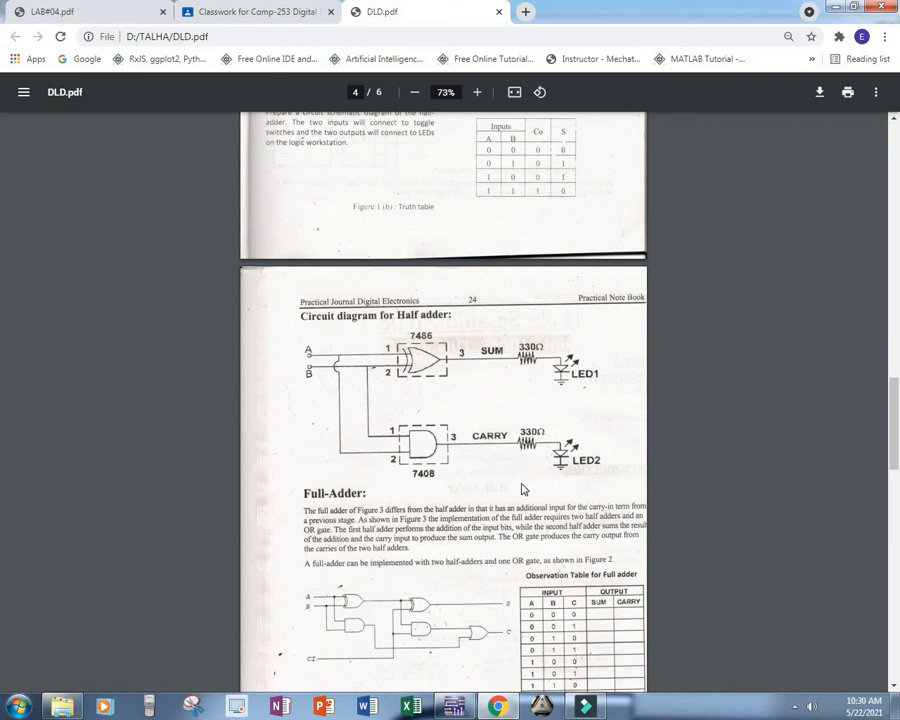
{"action": "scroll", "coordinate": [519, 489], "scroll_direction": "down", "scroll_amount": 4}
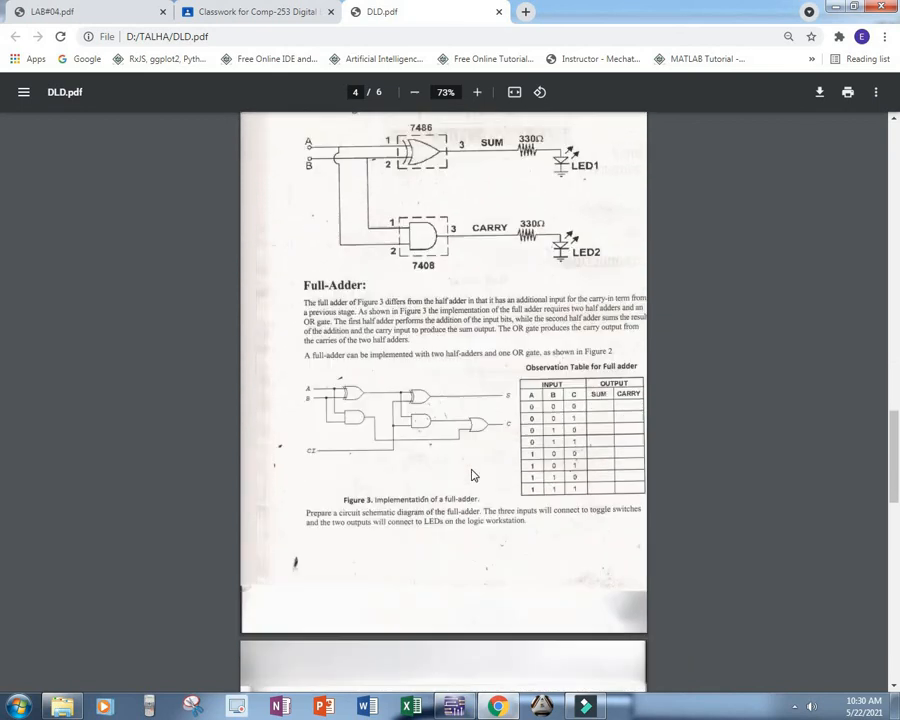
{"action": "scroll", "coordinate": [341, 506], "scroll_direction": "down", "scroll_amount": 8}
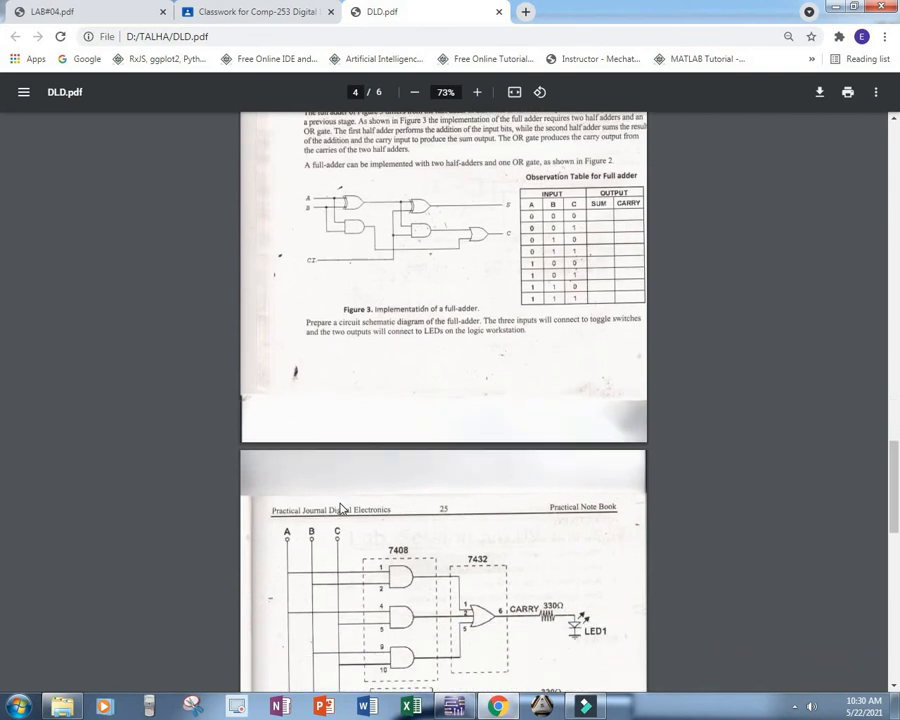
{"action": "scroll", "coordinate": [341, 508], "scroll_direction": "down", "scroll_amount": 1}
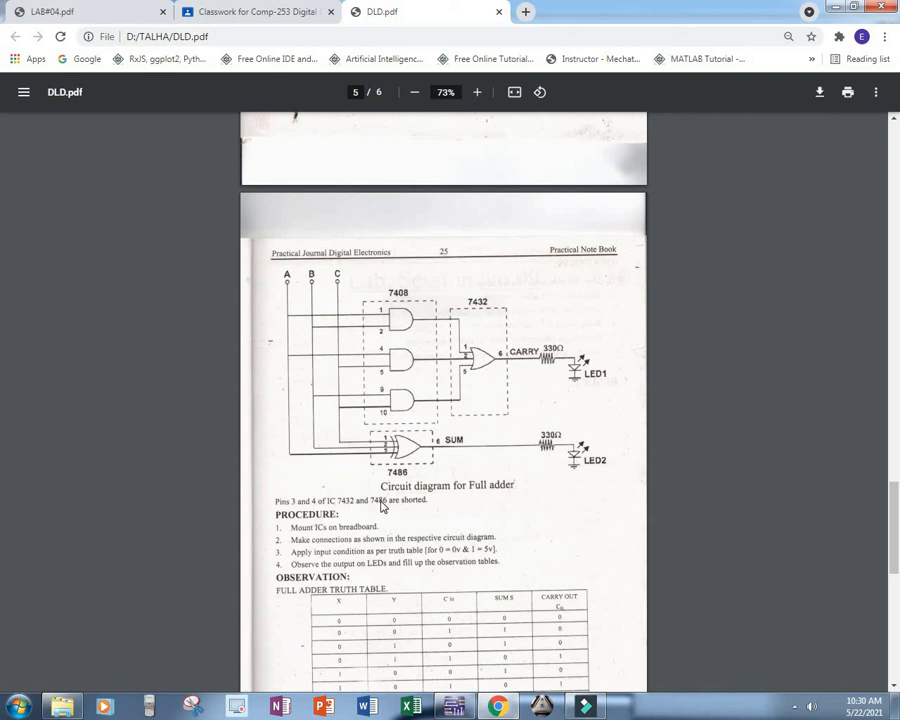
{"action": "scroll", "coordinate": [381, 507], "scroll_direction": "down", "scroll_amount": 10}
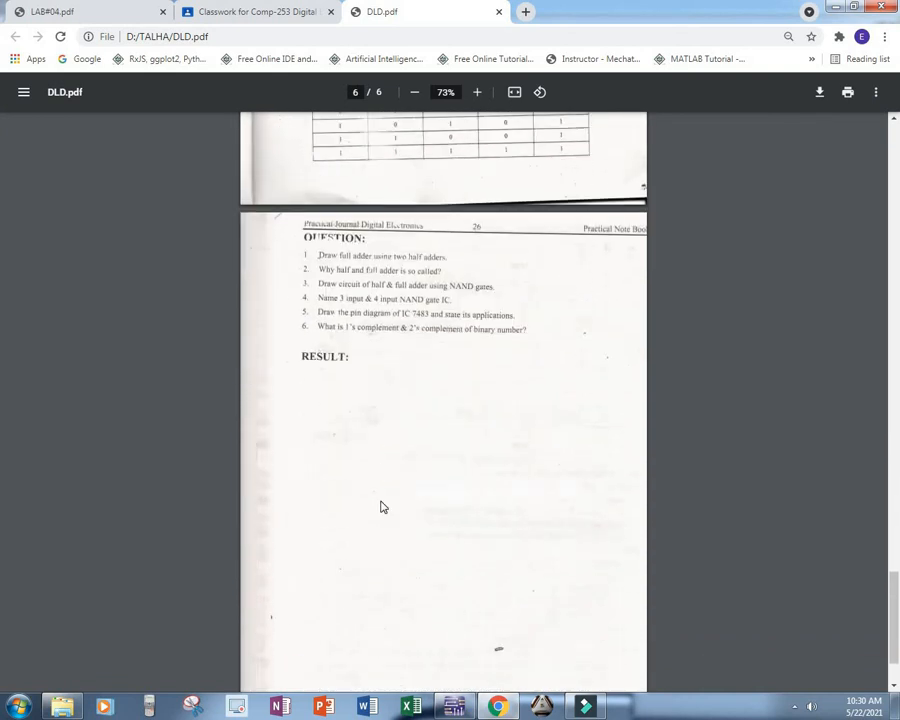
{"action": "scroll", "coordinate": [381, 507], "scroll_direction": "down", "scroll_amount": 2}
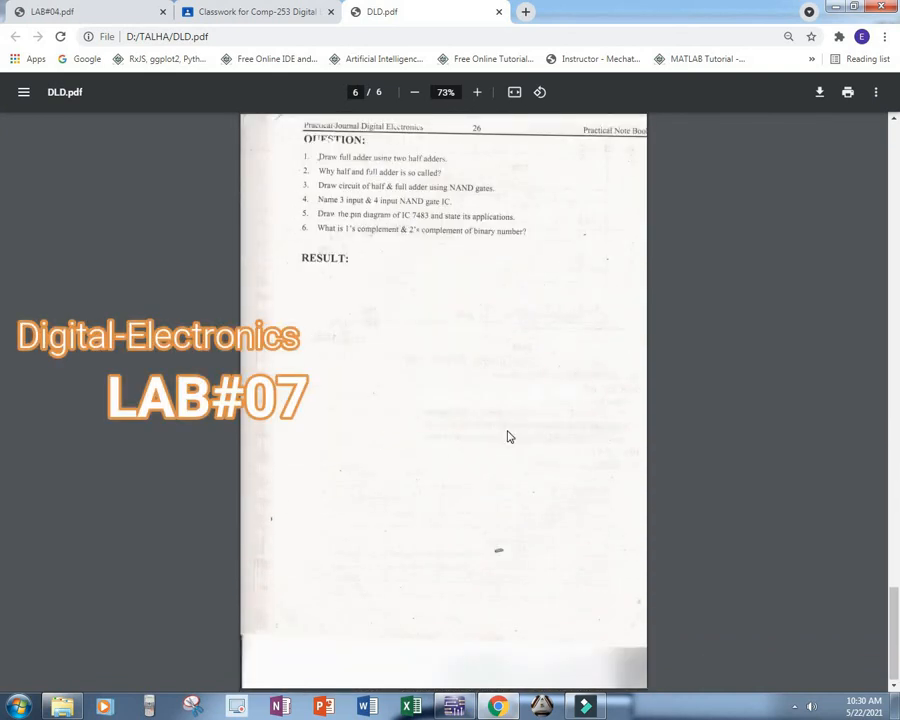
{"action": "scroll", "coordinate": [508, 437], "scroll_direction": "up", "scroll_amount": 10}
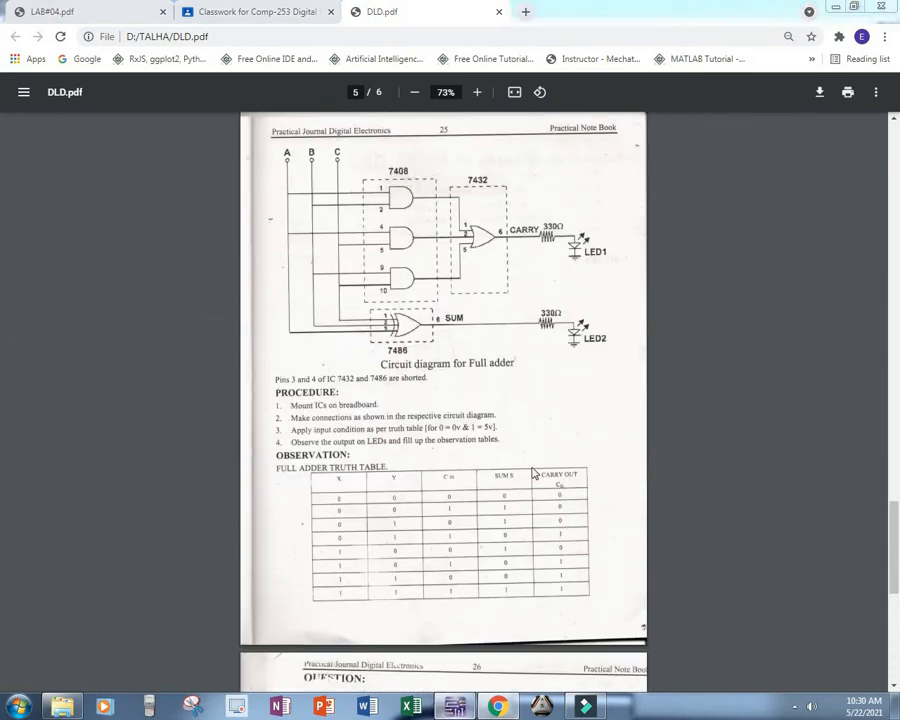